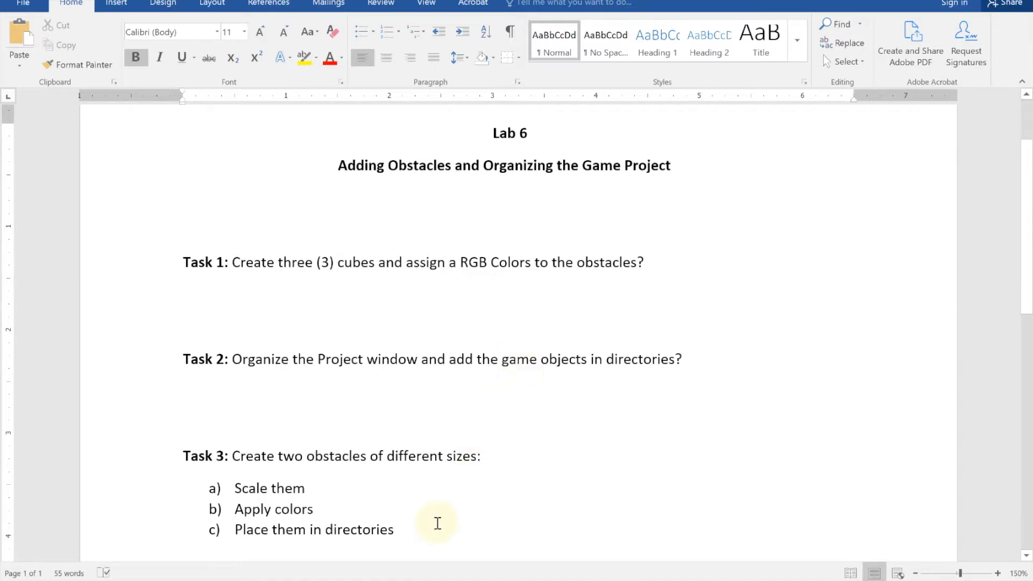
Review the three lab tasks in the document, and switch to the Unity project.
scroll(391, 549, "down", 1)
scroll(392, 550, "down", 4)
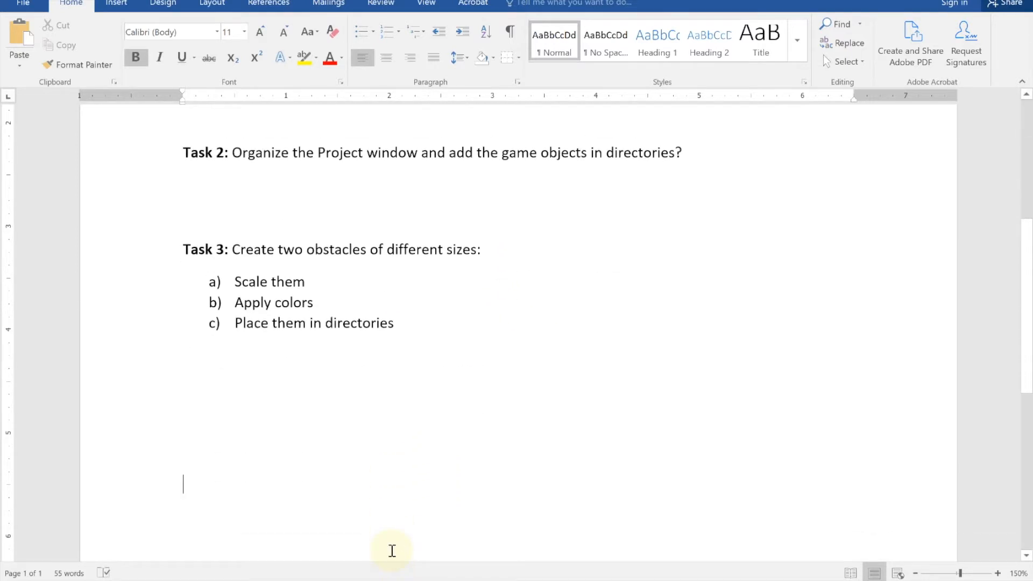
scroll(392, 551, "up", 6)
key("alt+Tab")
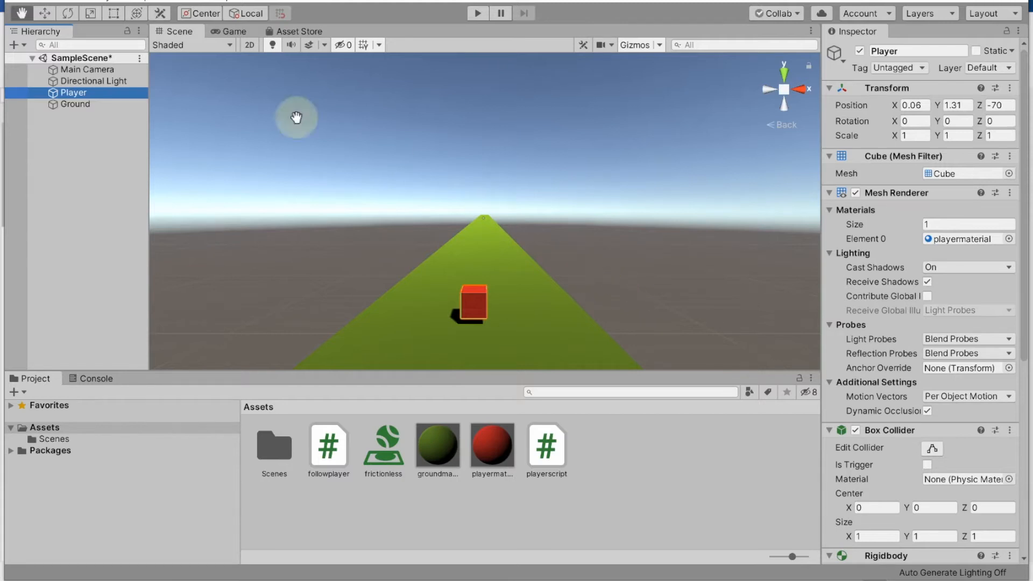
Add a 3D cube to the scene as a new top-level object.
left_click(75, 138)
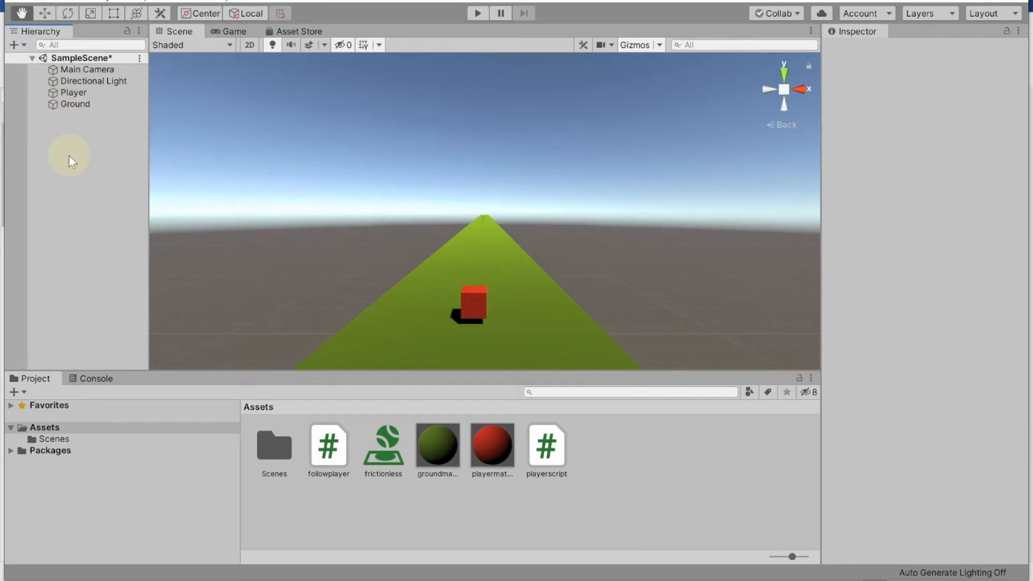
right_click(68, 156)
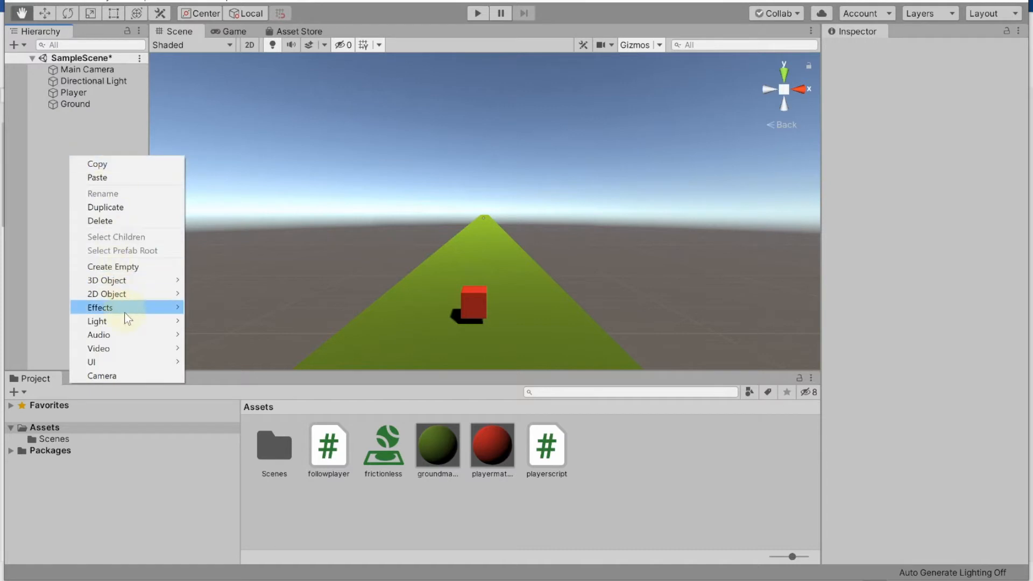
mouse_move(134, 281)
left_click(234, 282)
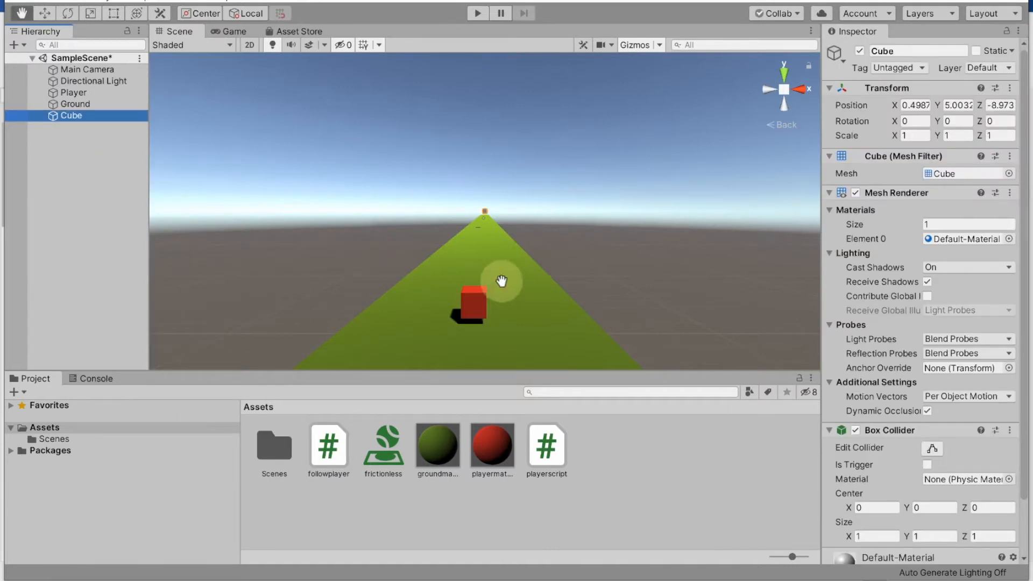
Set the new cube's Y position to 1 so that it comes down to the ground.
scroll(485, 213, "up", 10)
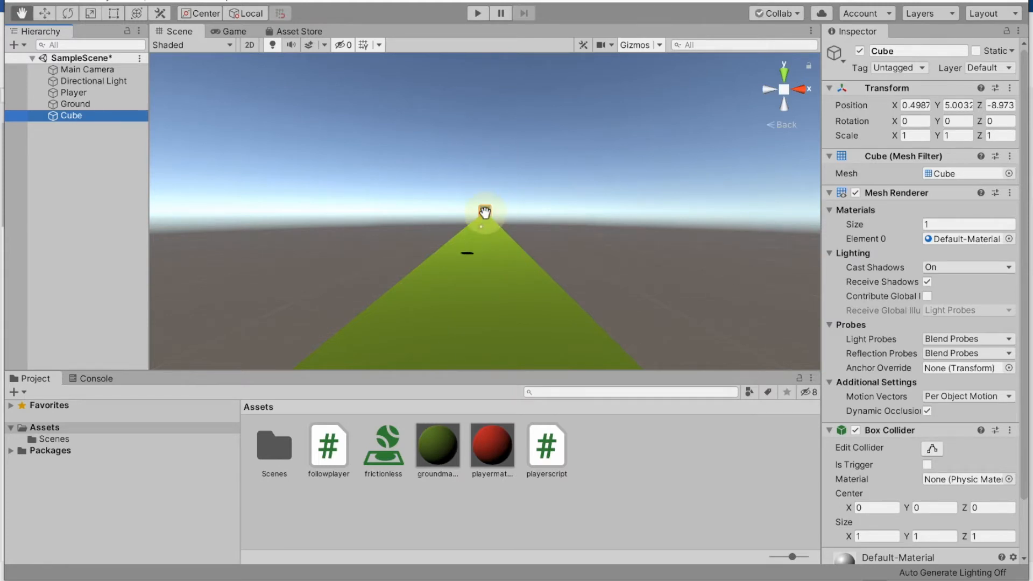
scroll(485, 213, "up", 5)
scroll(485, 213, "down", 10)
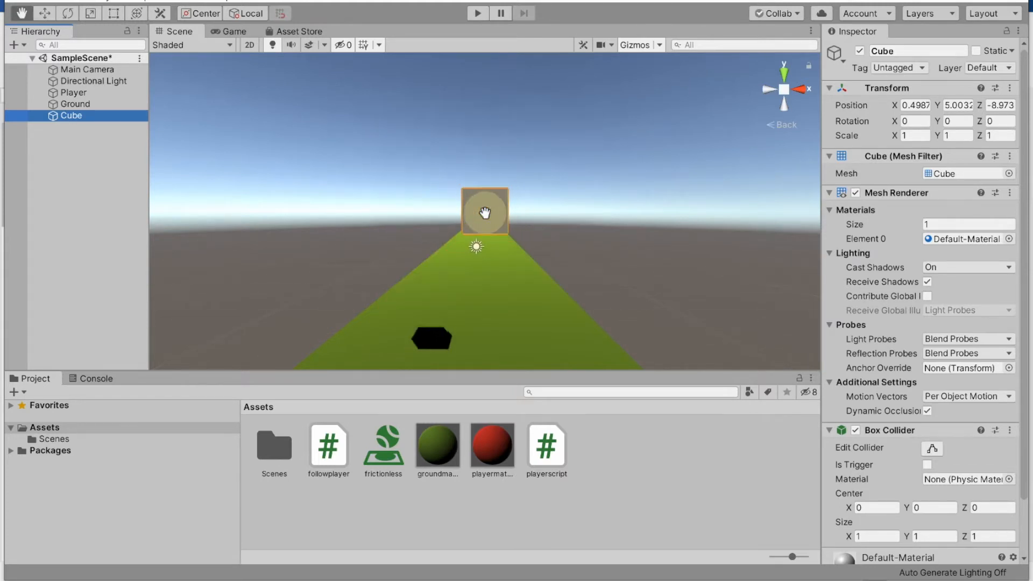
scroll(485, 213, "up", 2)
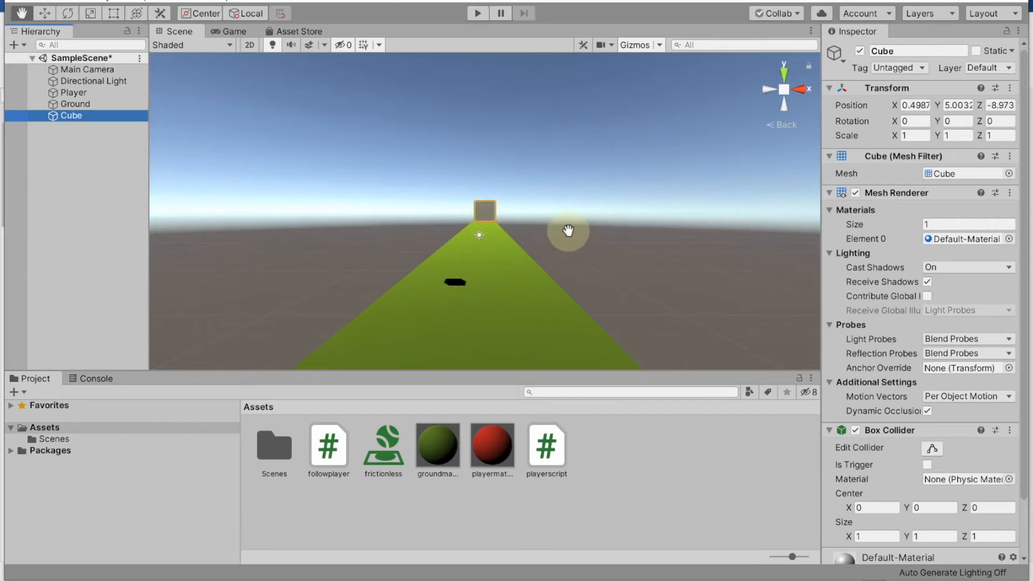
left_click(484, 209)
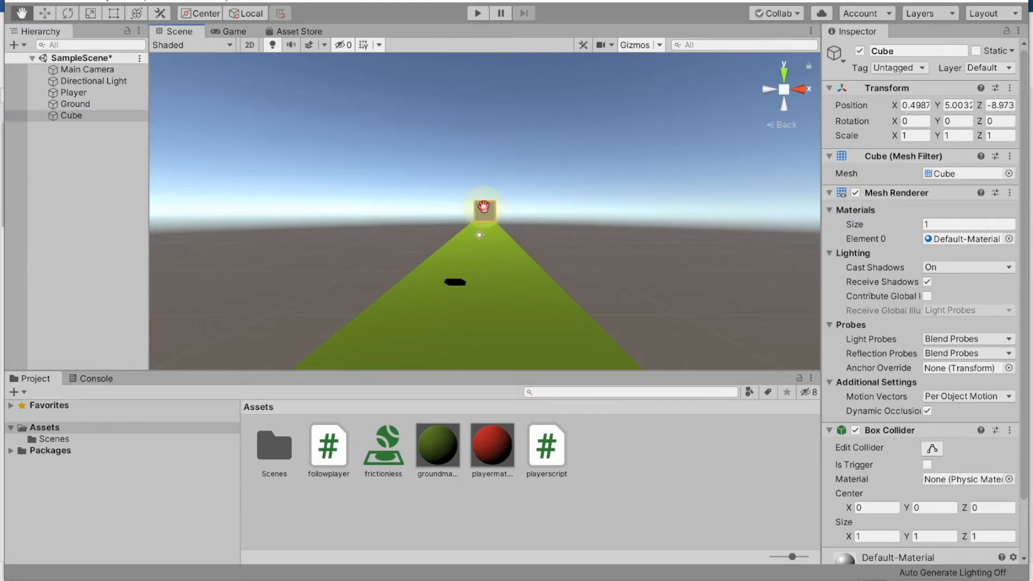
left_click(69, 116)
left_click(482, 214)
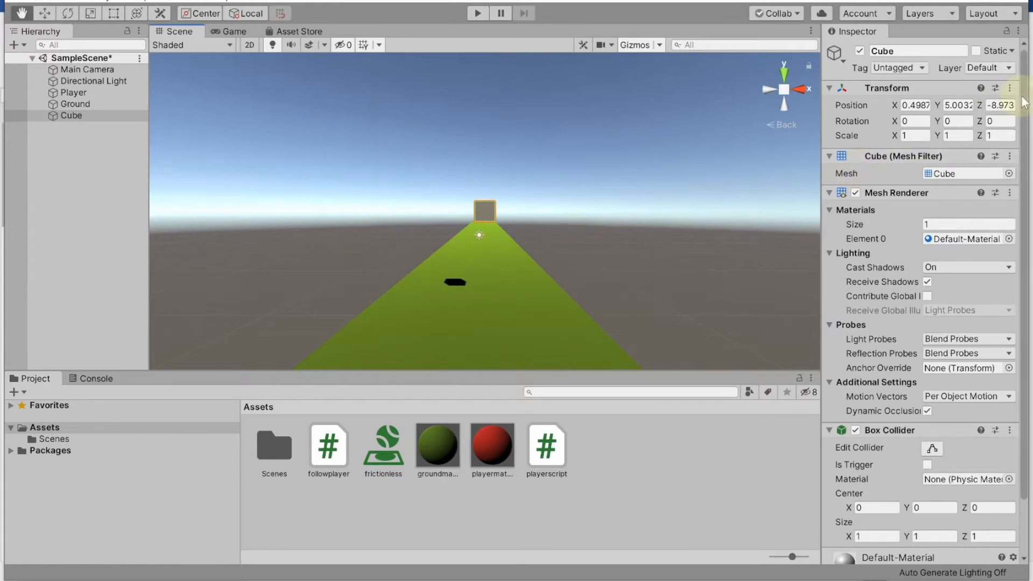
left_click(944, 105)
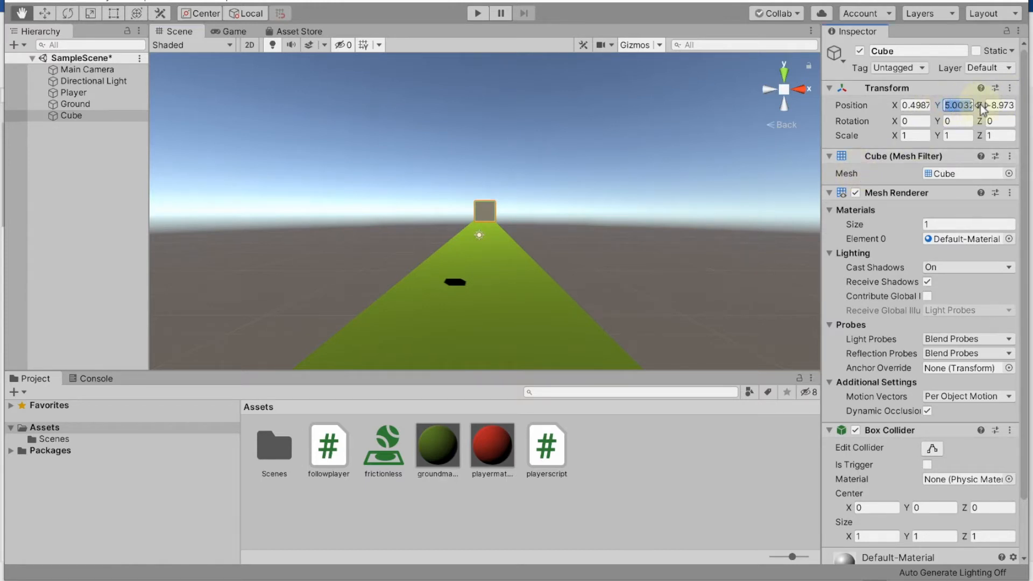
type("17")
double_click(958, 105)
key("BackSpace")
type("1")
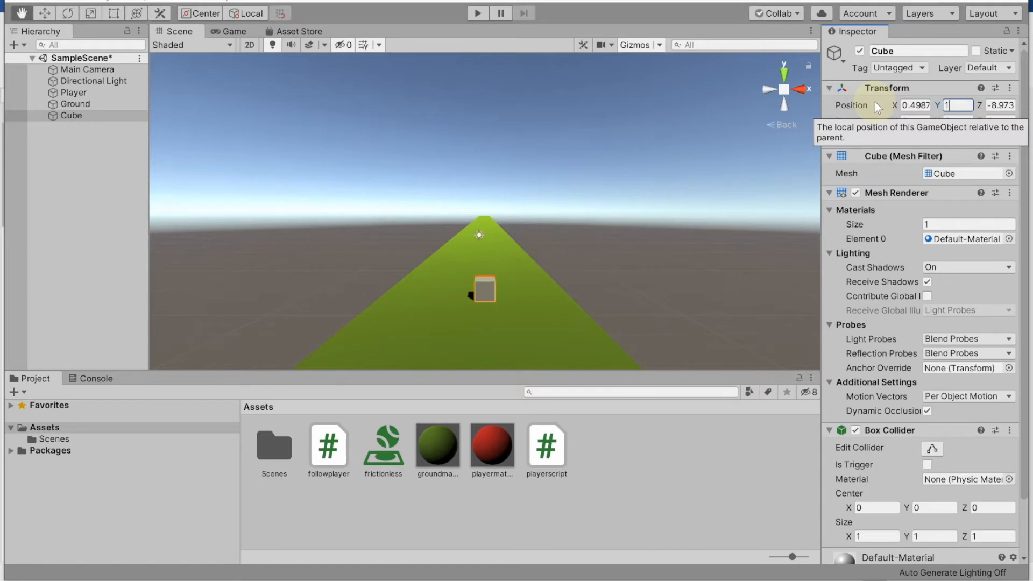
Set the cube's Z position to -60 to place it ahead of the player.
left_click(904, 105)
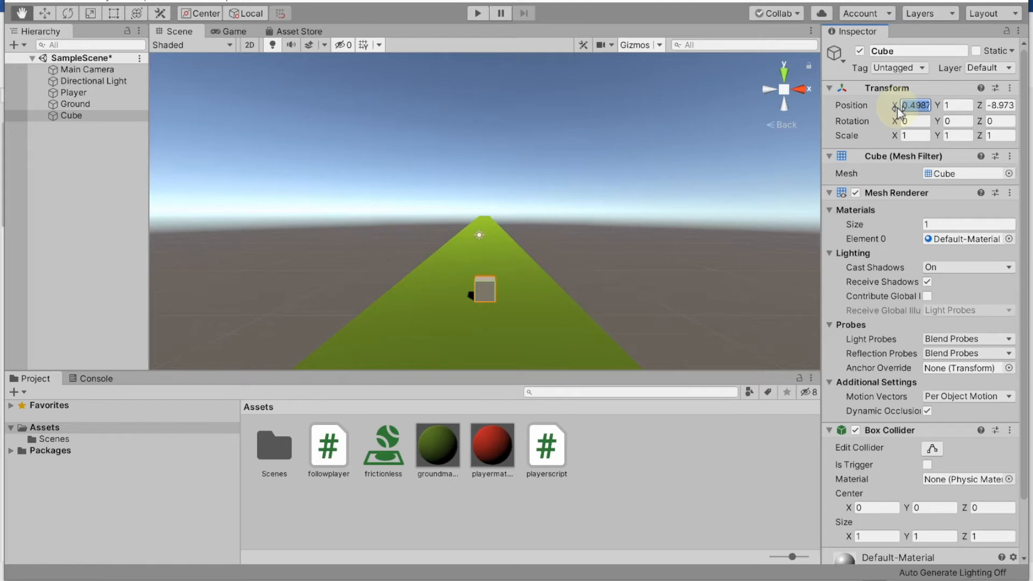
left_click(1001, 105)
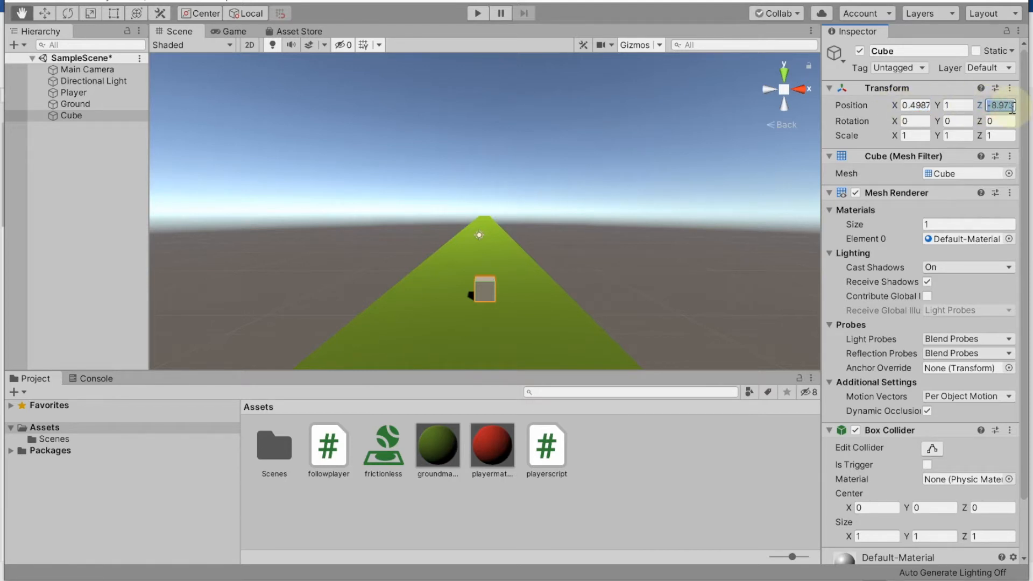
type("-")
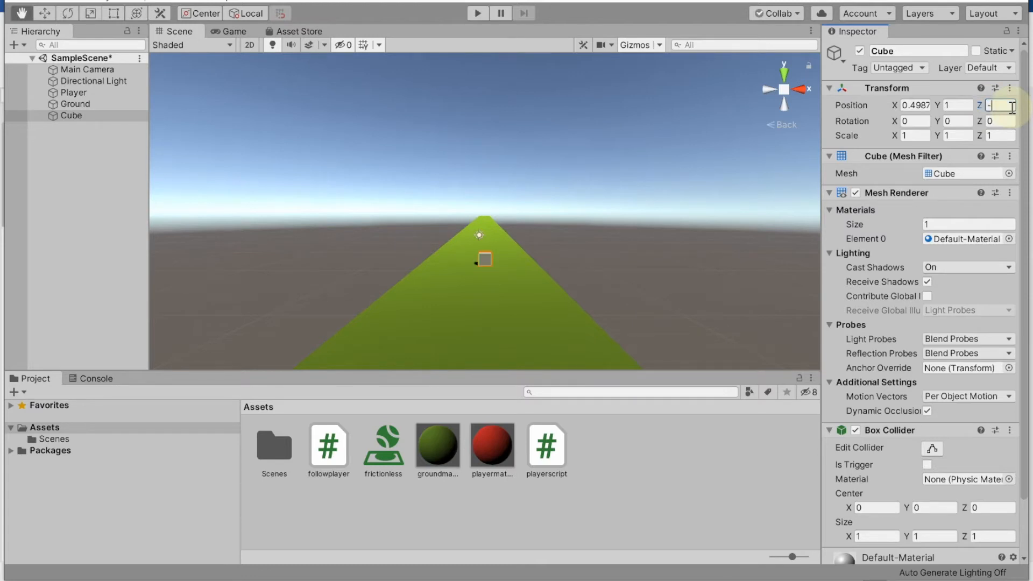
type("60")
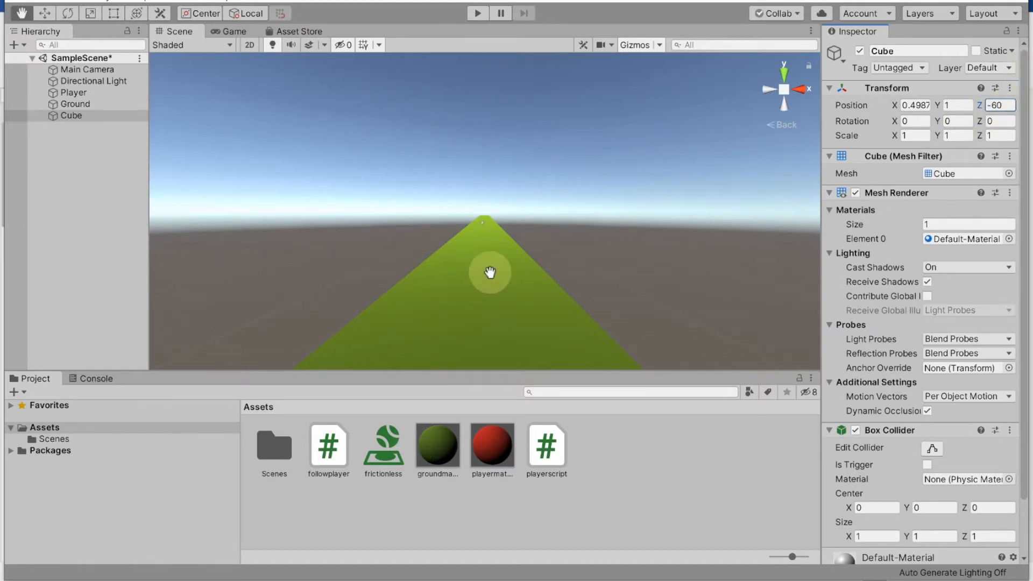
scroll(490, 273, "down", 4)
scroll(505, 231, "up", 3)
scroll(505, 232, "down", 2)
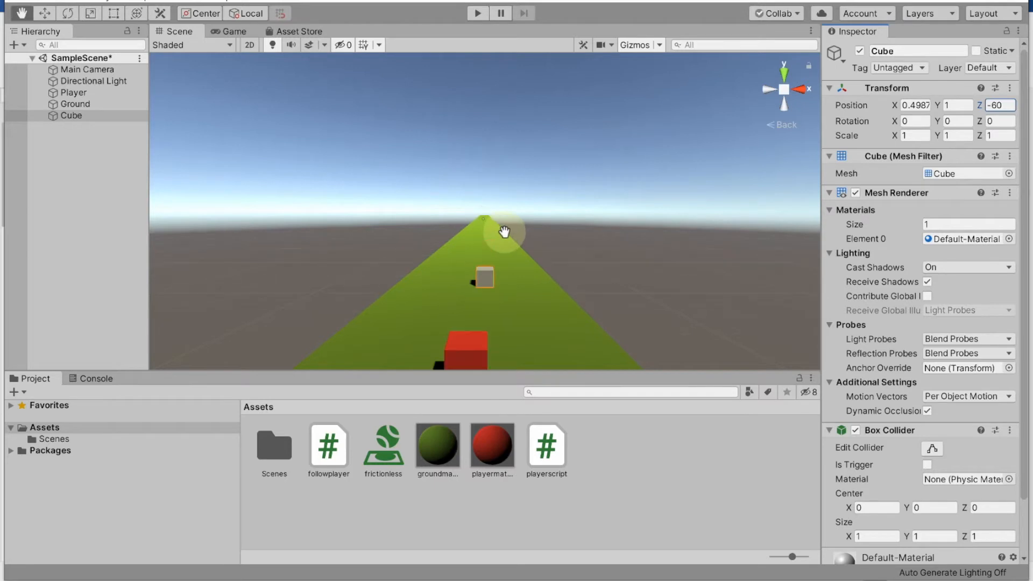
scroll(492, 279, "down", 3)
scroll(492, 279, "up", 3)
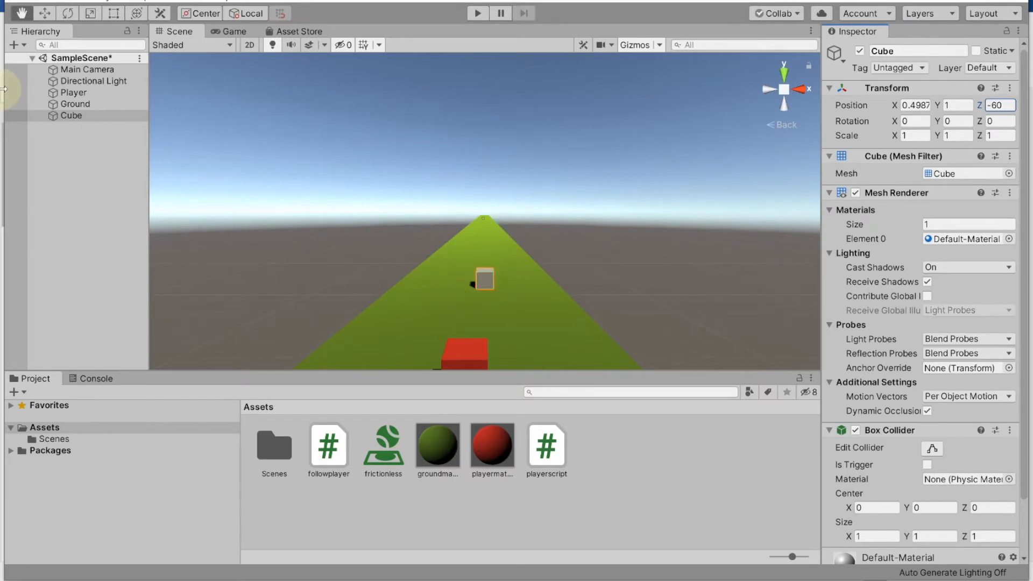
Copy and paste the cube, and move the copy beside the original to about X -2.53, Z -59.67.
left_click(74, 117)
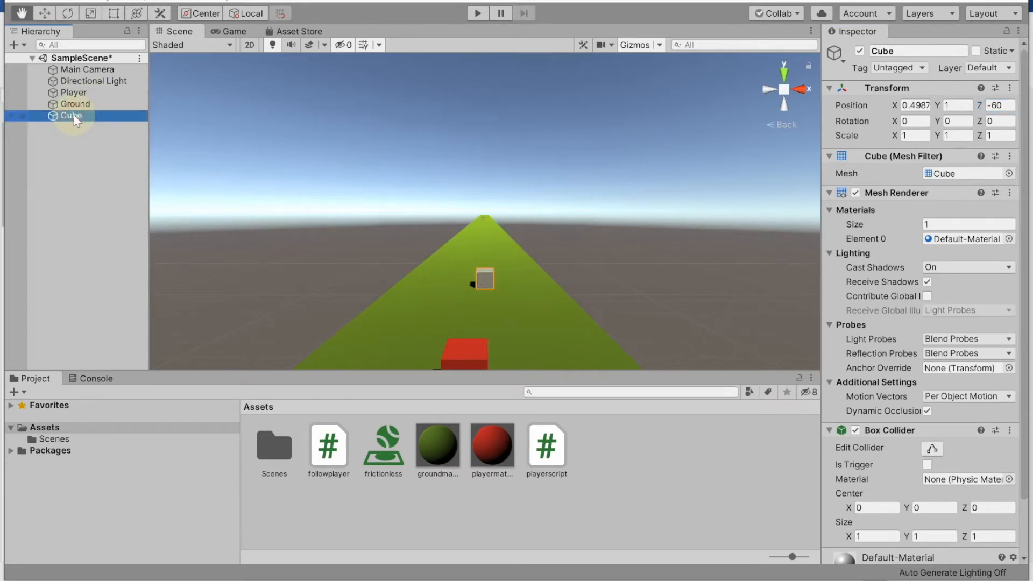
right_click(74, 117)
left_click(103, 125)
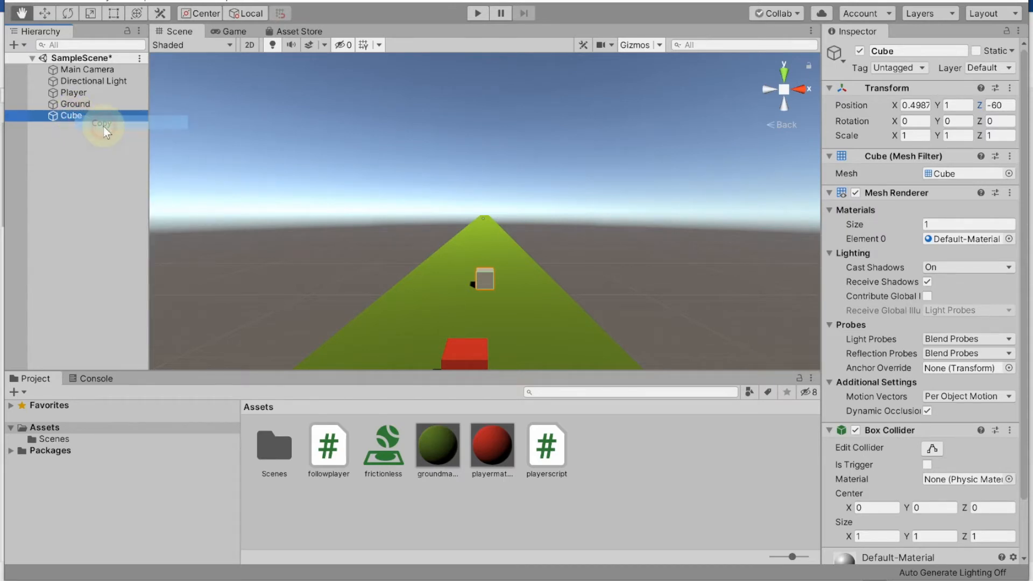
right_click(66, 156)
left_click(96, 179)
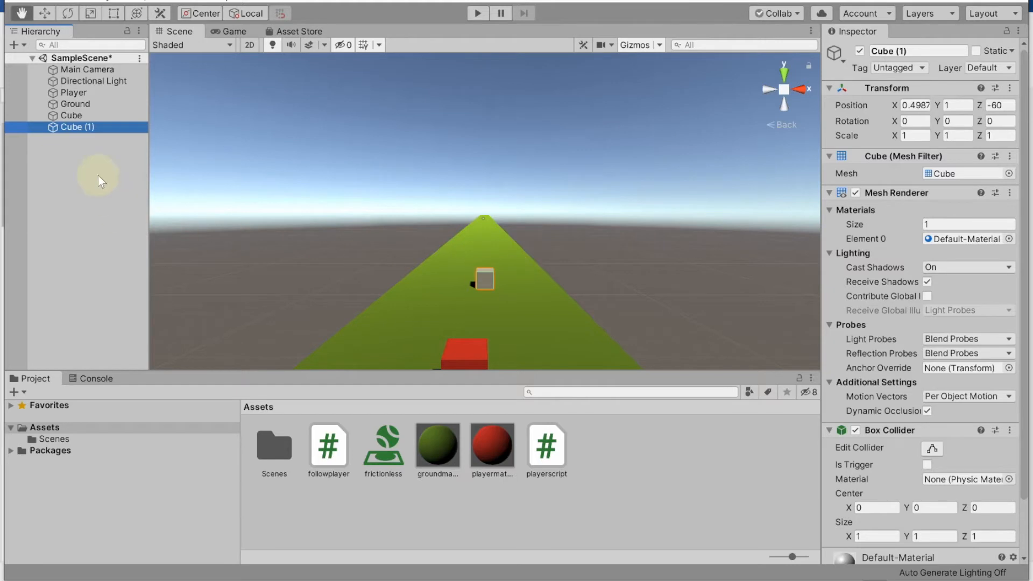
left_click(45, 13)
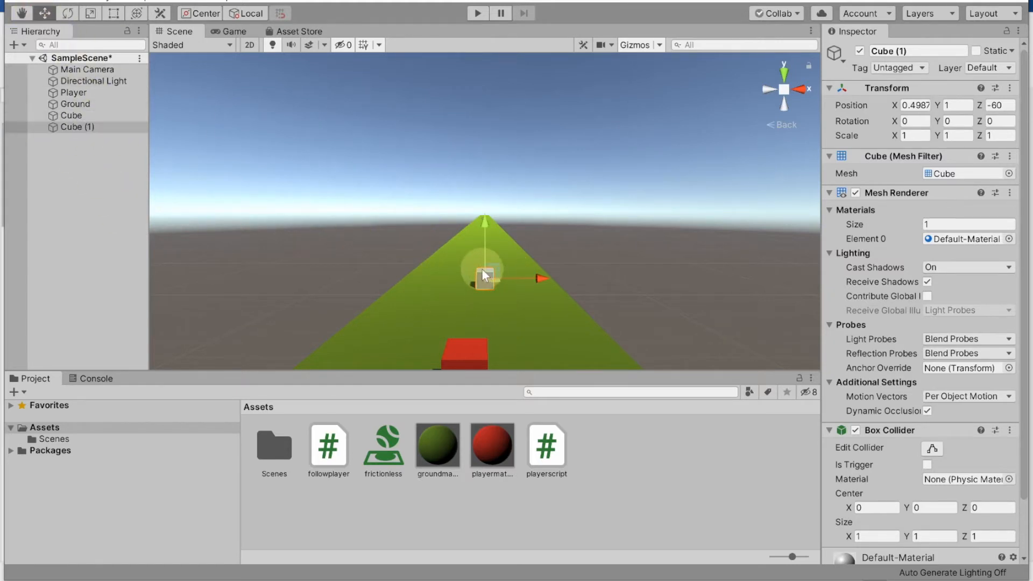
left_click_drag(486, 276, 434, 280)
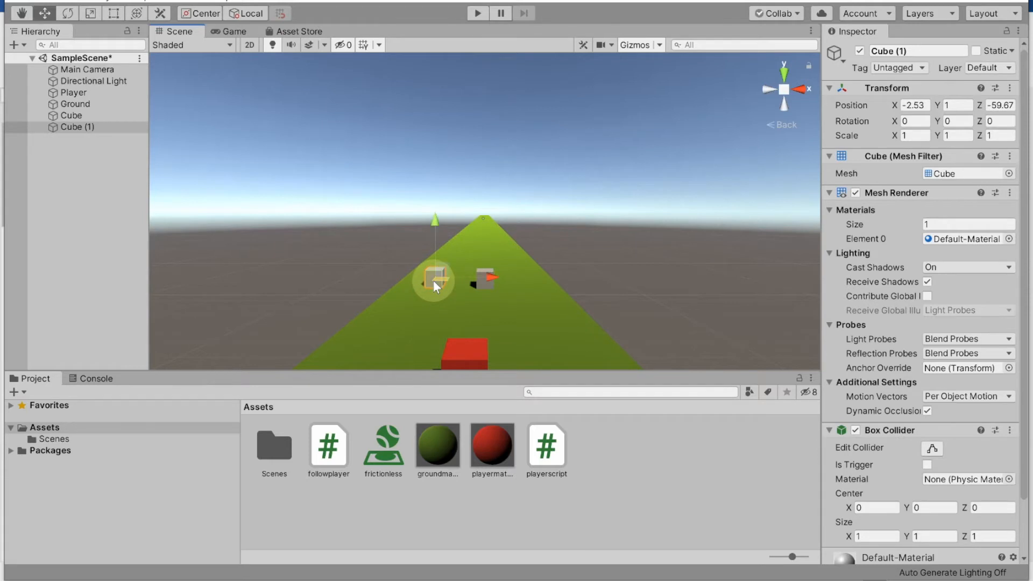
Copy the second cube and paste it into the scene as a third cube.
right_click(67, 127)
left_click(96, 136)
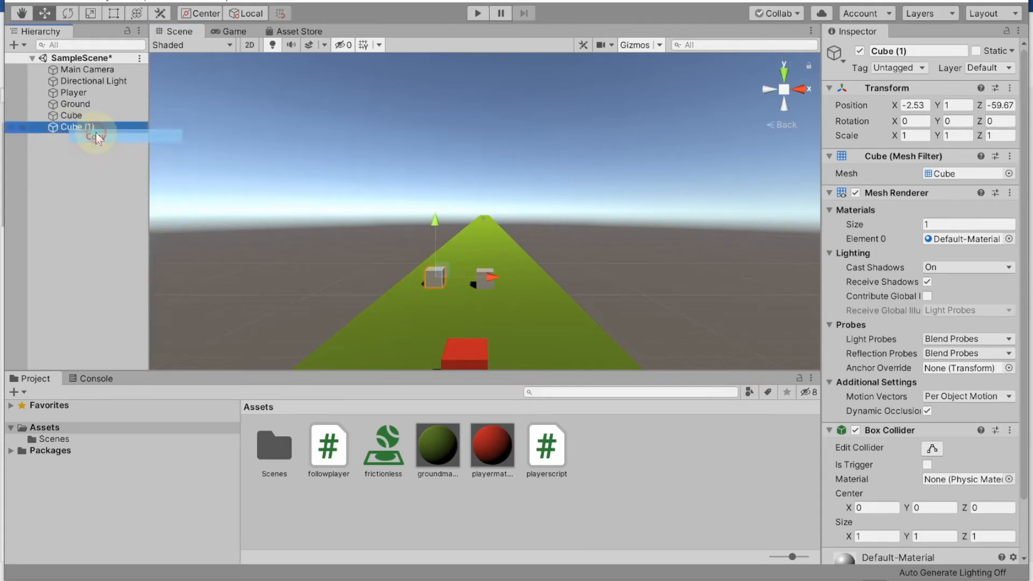
right_click(85, 150)
left_click(130, 173)
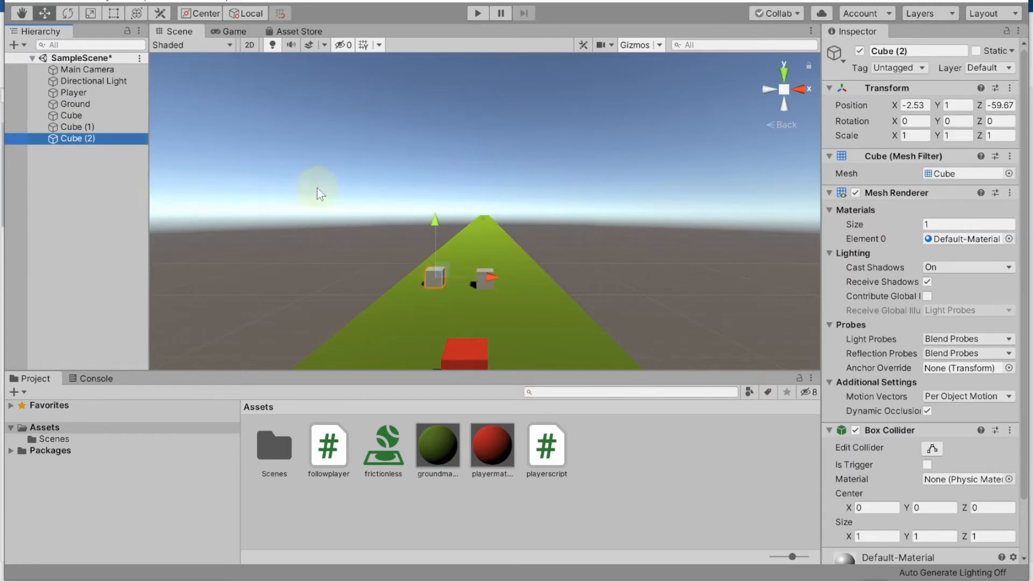
left_click_drag(436, 281, 515, 253)
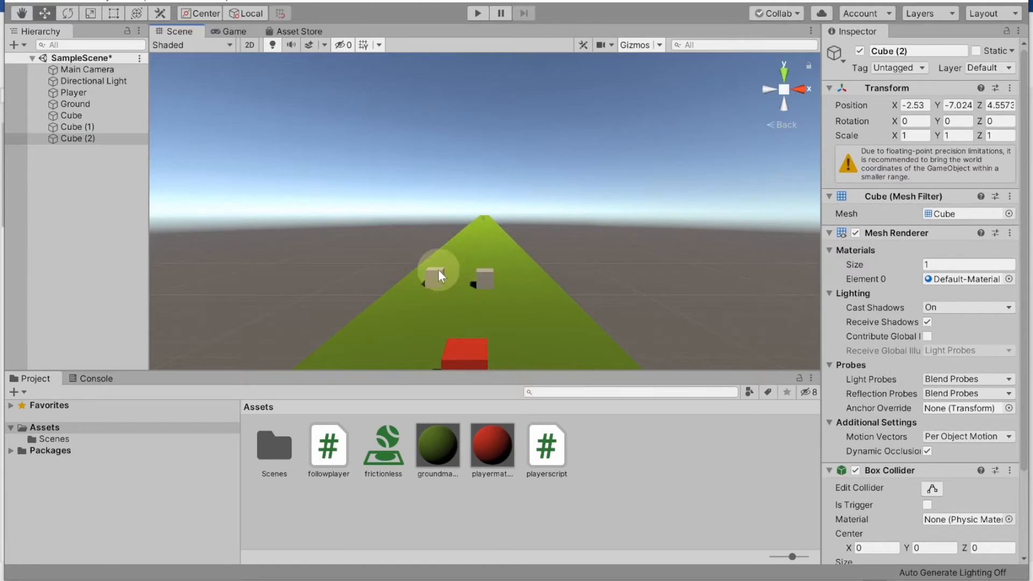
left_click(70, 138)
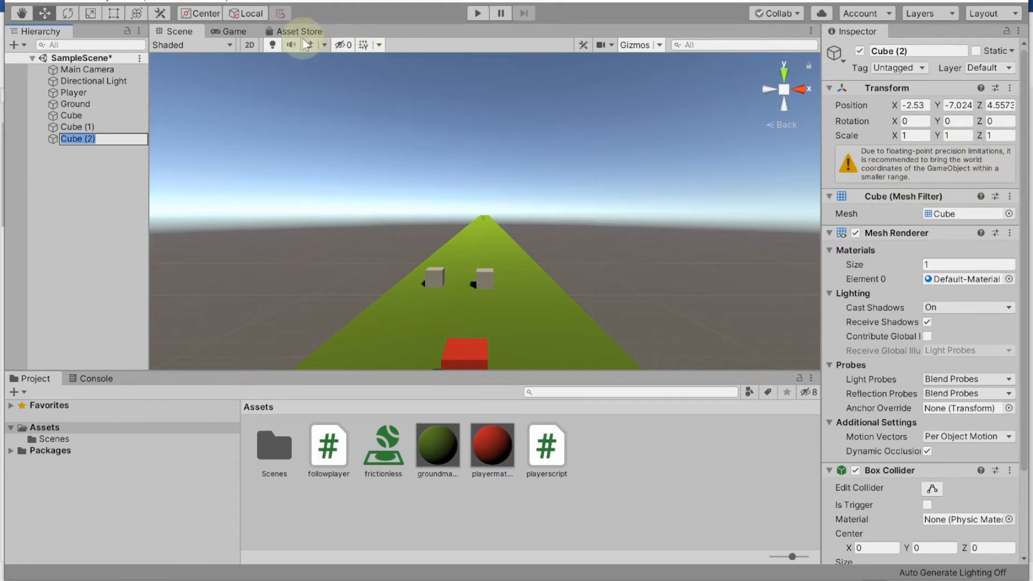
left_click(33, 1)
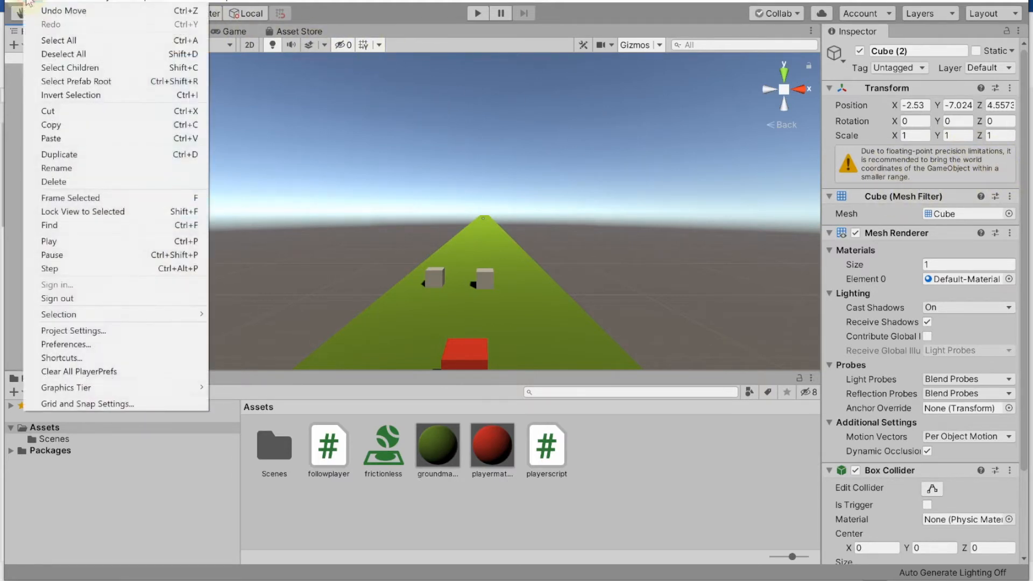
left_click(59, 11)
left_click_drag(431, 278, 466, 247)
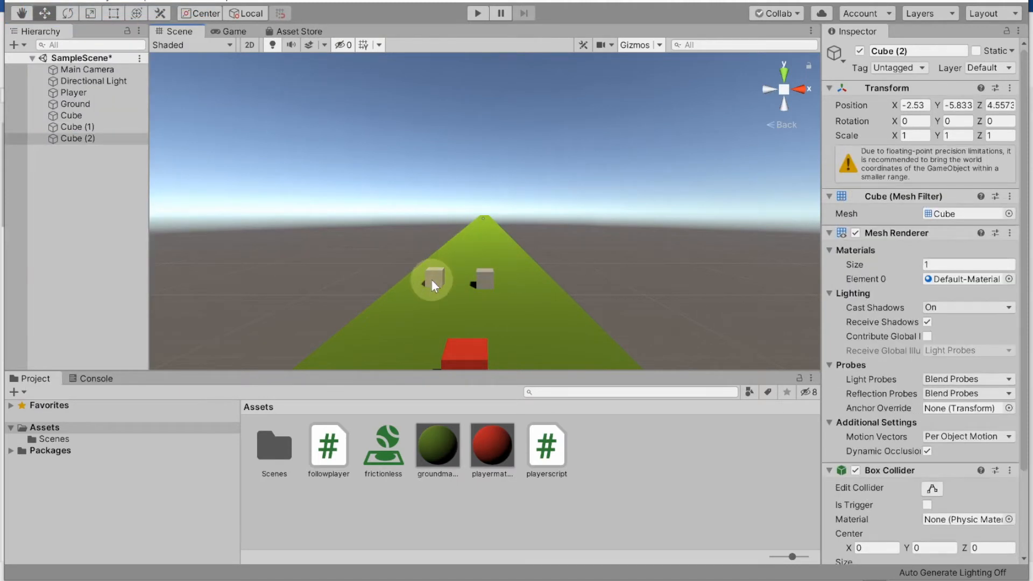
left_click(56, 1)
left_click(60, 10)
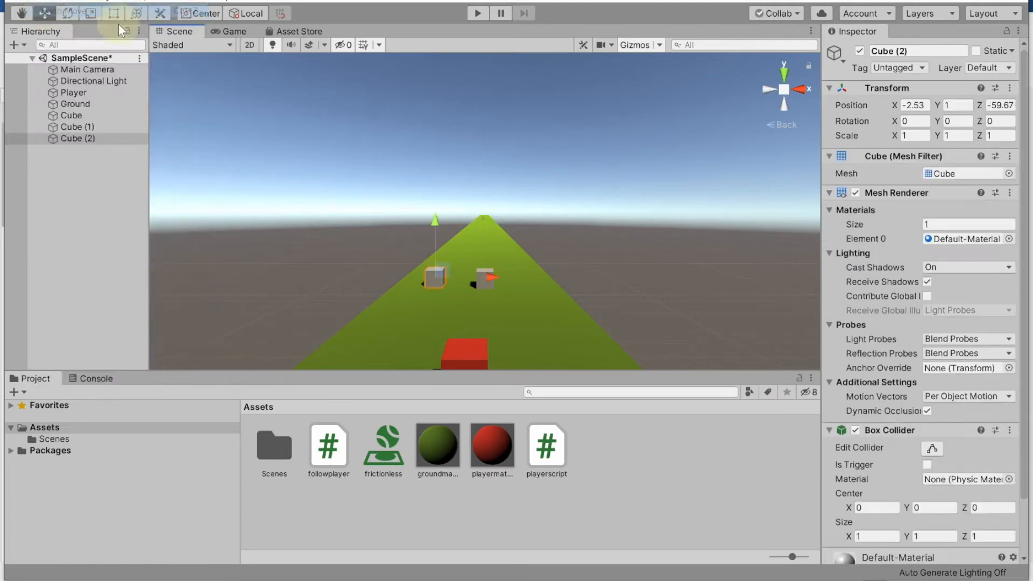
Move the third cube along the ground to a spot farther down the track, behind the other two cubes.
left_click(429, 272)
left_click(441, 280)
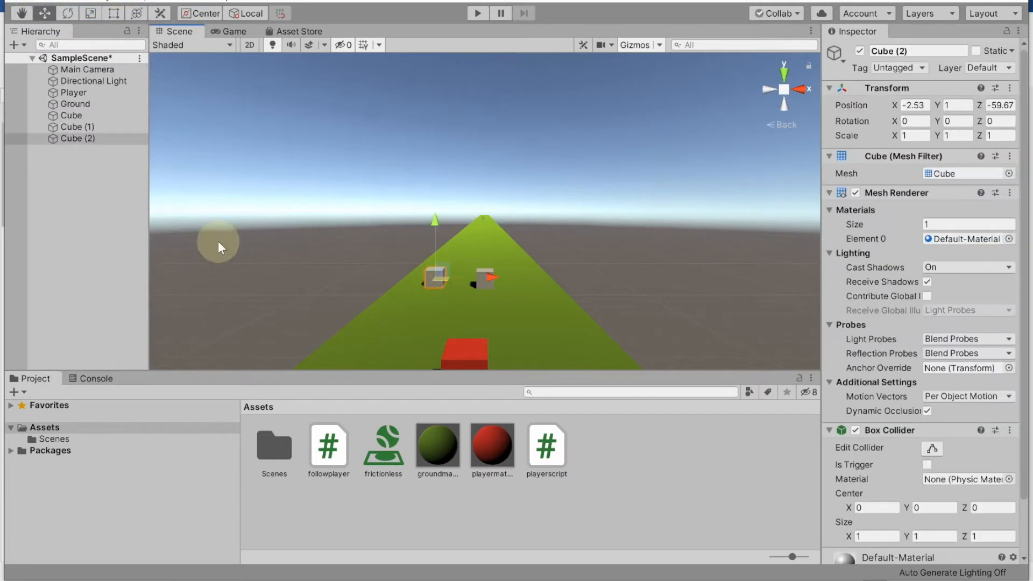
left_click_drag(435, 281, 455, 260)
left_click(515, 294)
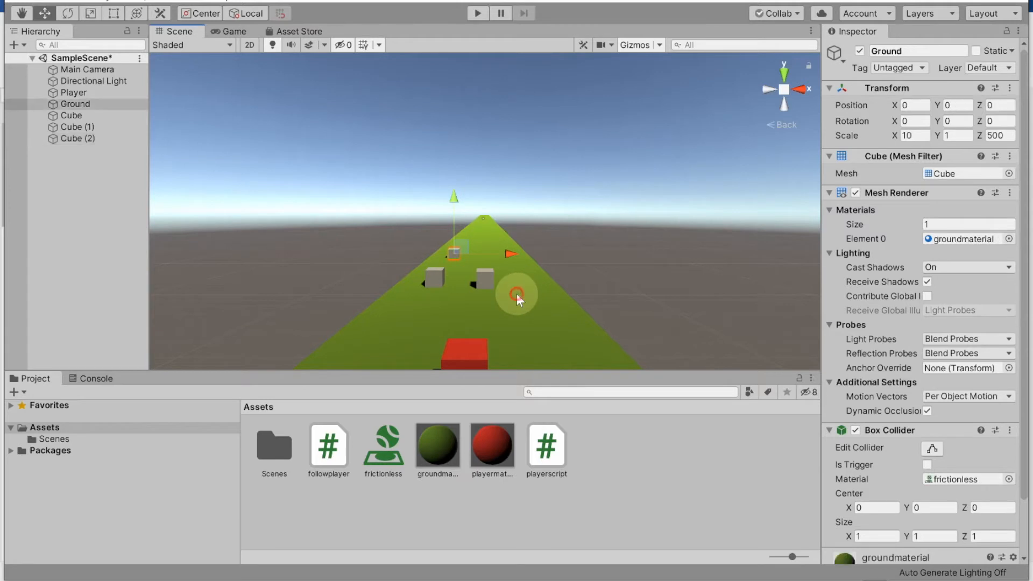
left_click(456, 254)
left_click(481, 298)
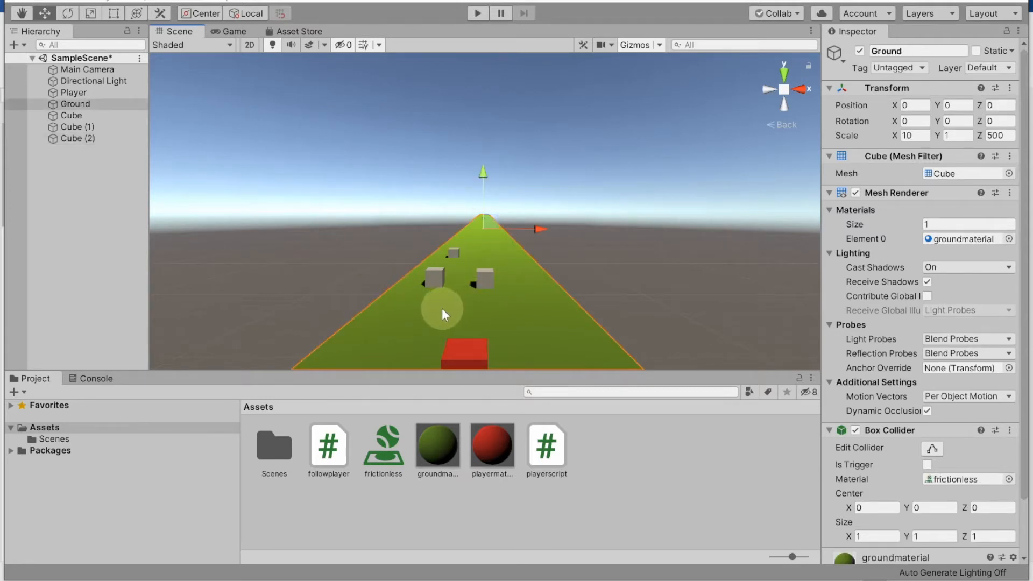
Rename the first cube, the one at Z -60, as RedCube.
left_click(426, 278)
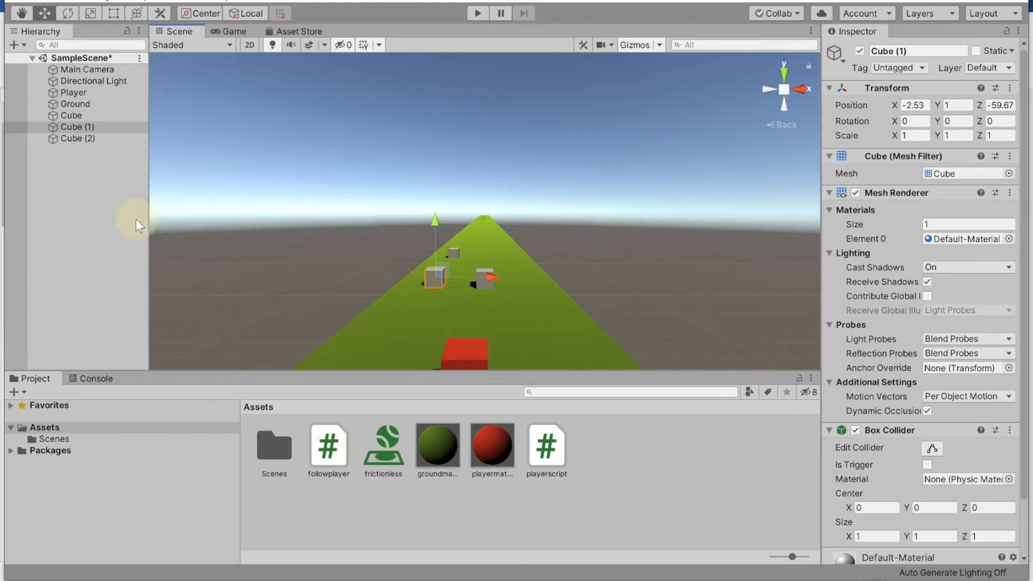
left_click(80, 115)
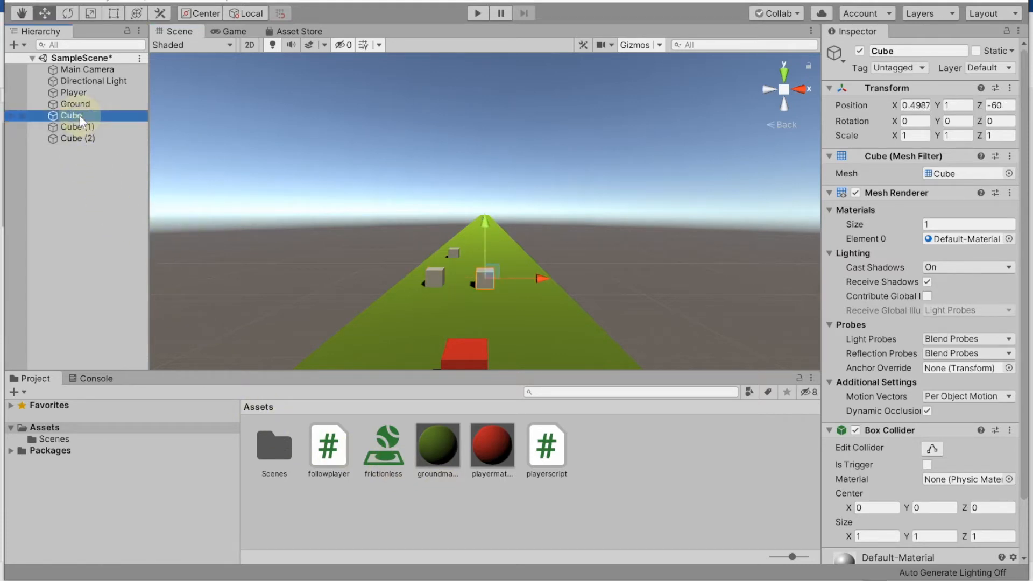
left_click(112, 117)
type("Red")
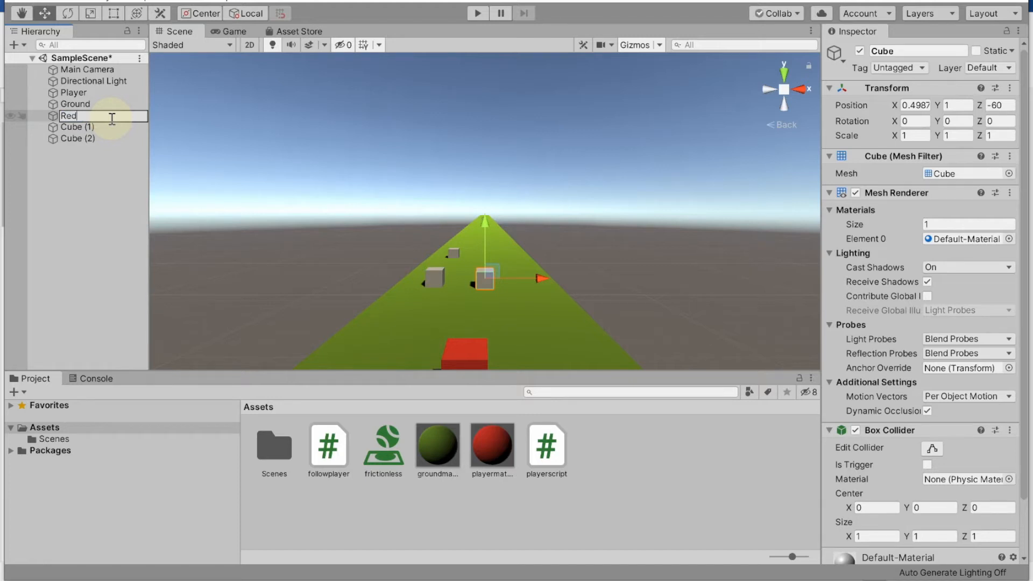
type("Cube")
key("Return")
Rename the second cube, Cube (1), as GreenCube.
left_click(81, 128)
right_click(84, 128)
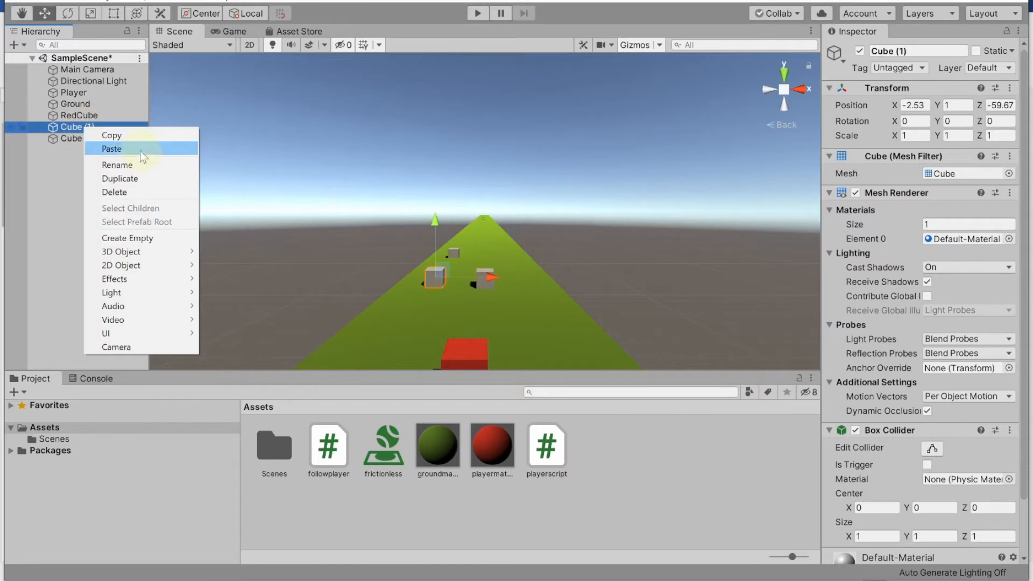
left_click(132, 165)
type("GreenV")
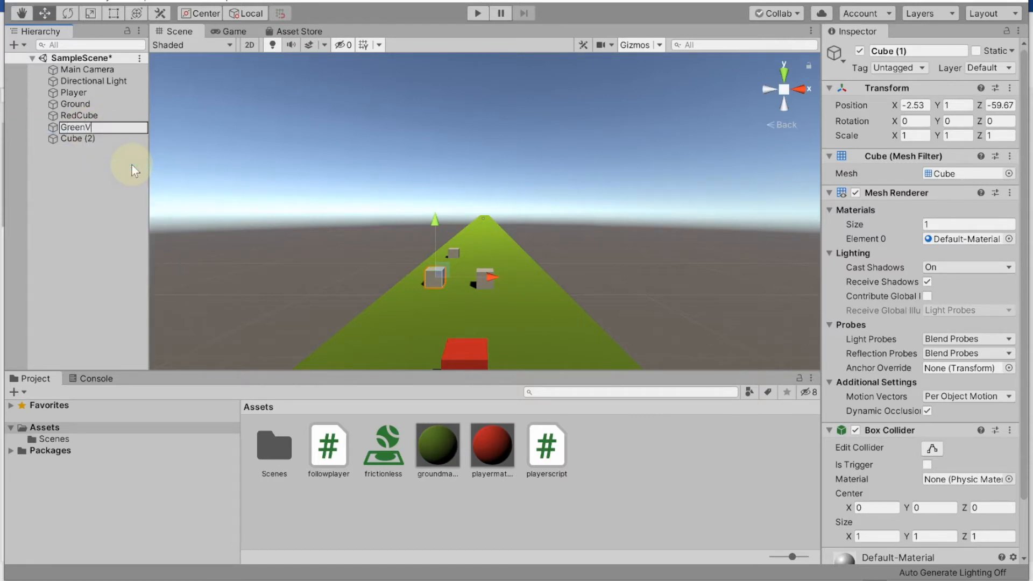
key("BackSpace")
type("Cube")
left_click(90, 155)
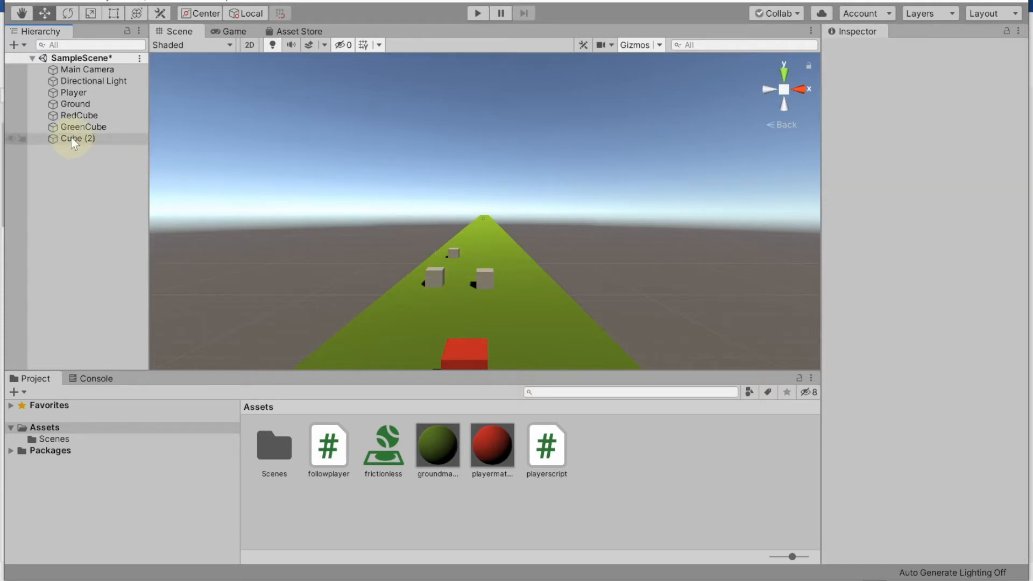
Rename the third cube, Cube (2), as BlueCube.
right_click(74, 139)
left_click(117, 177)
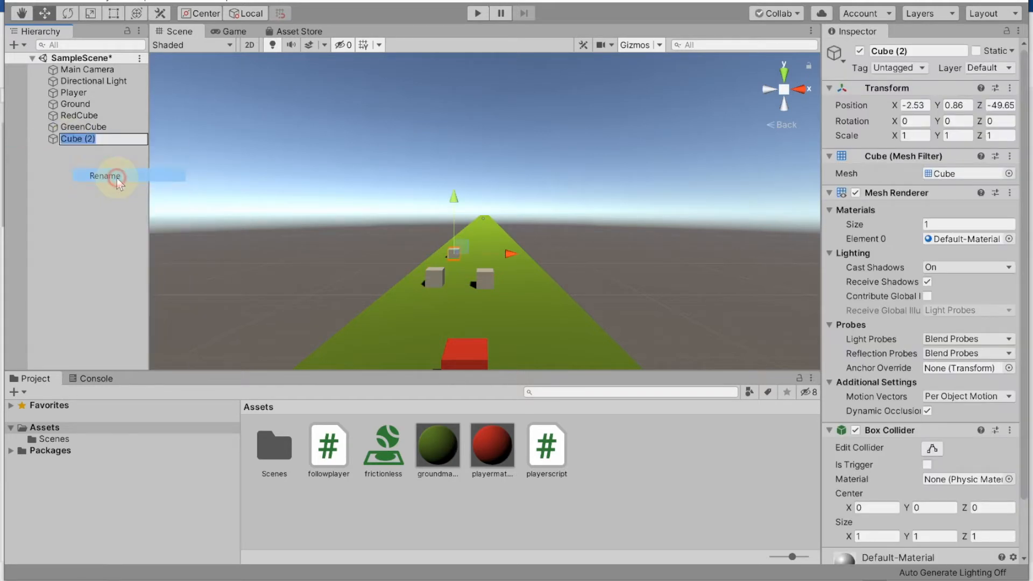
type("BlueV")
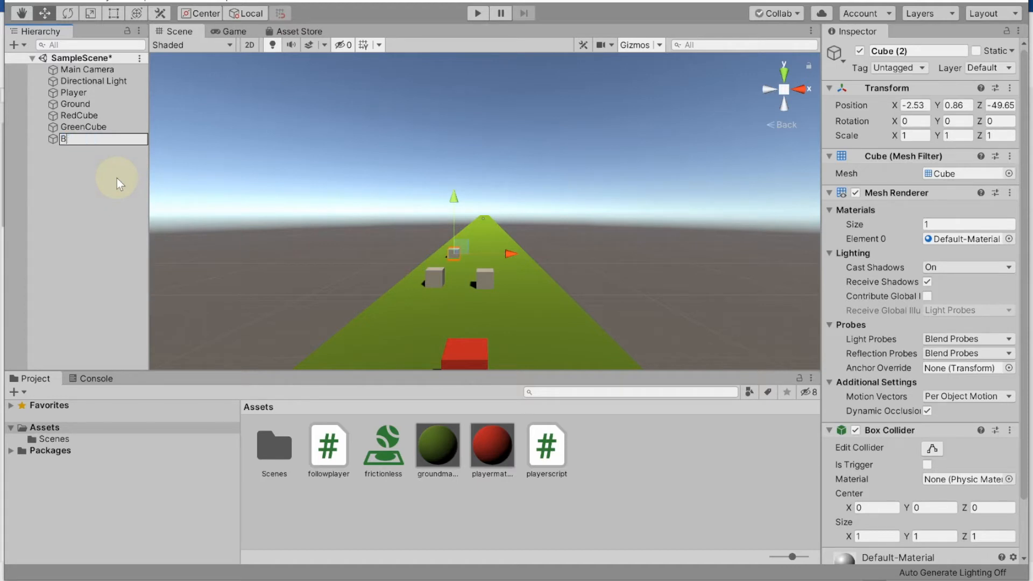
key("BackSpace")
type("Cube")
left_click(131, 232)
Apply the existing red playermaterial to RedCube in the scene.
left_click(86, 127)
left_click(81, 115)
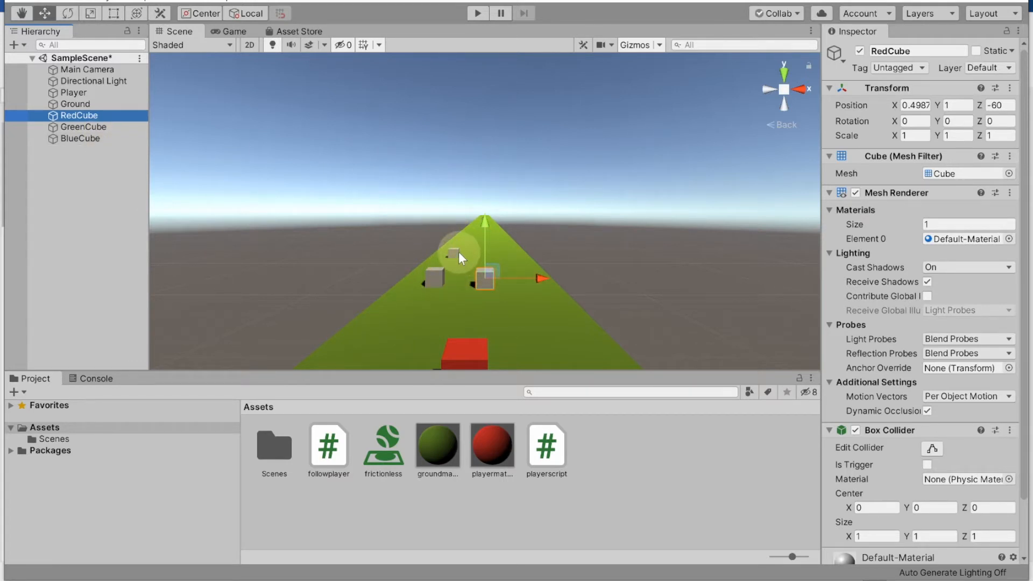
scroll(458, 252, "up", 4)
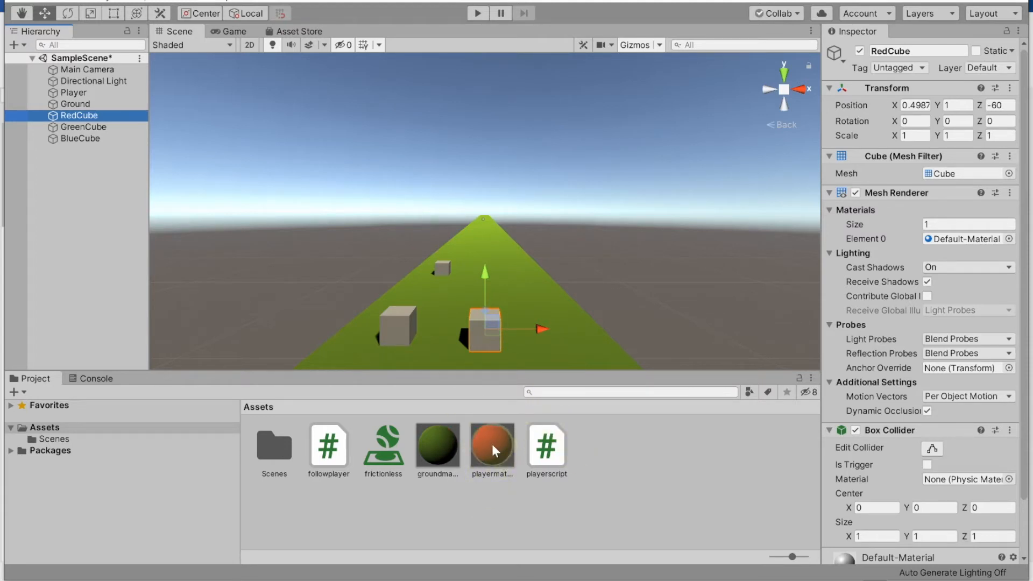
left_click_drag(492, 444, 486, 331)
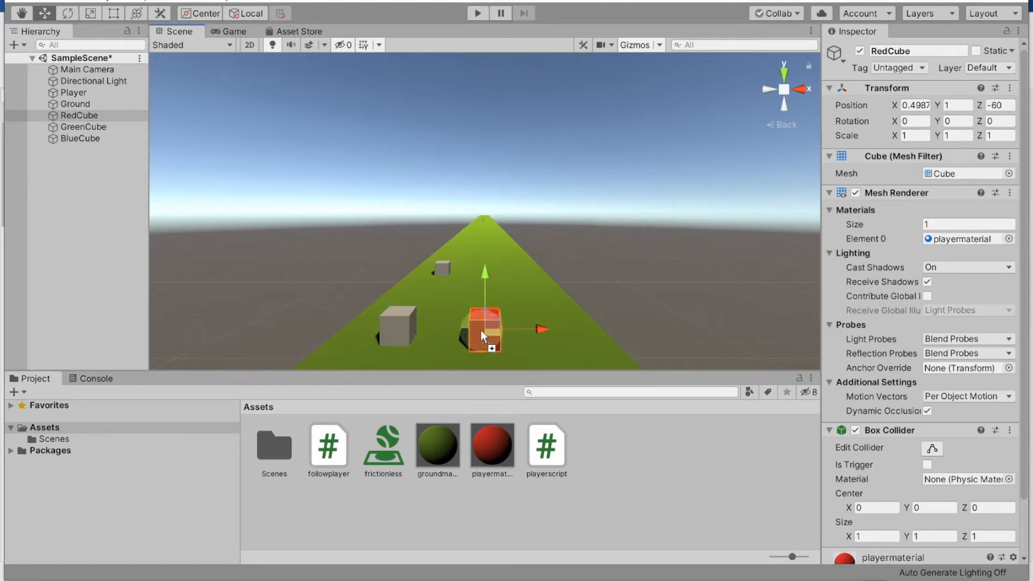
left_click(604, 438)
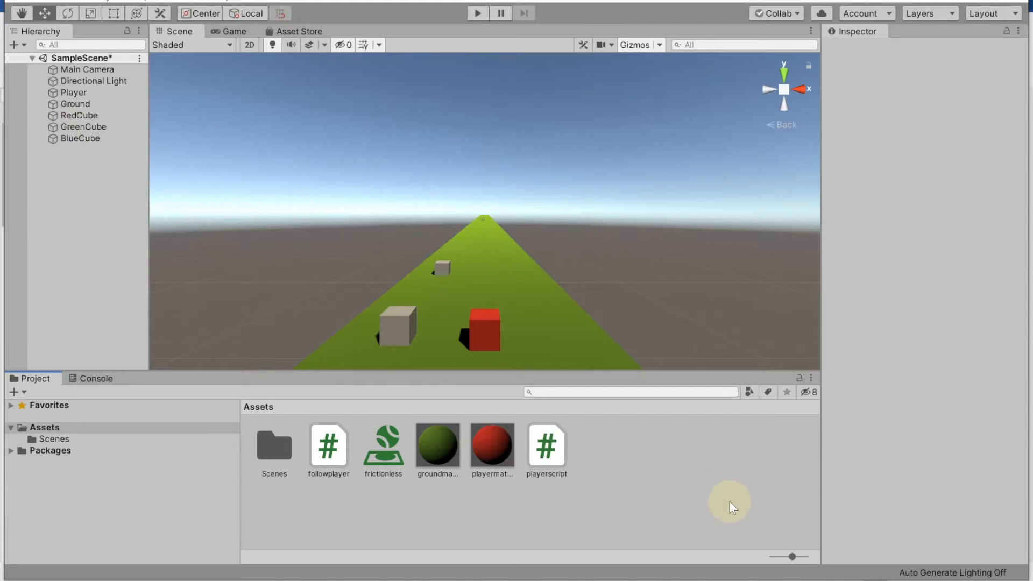
Create a new material named GreenMaterial in the Assets folder.
right_click(614, 457)
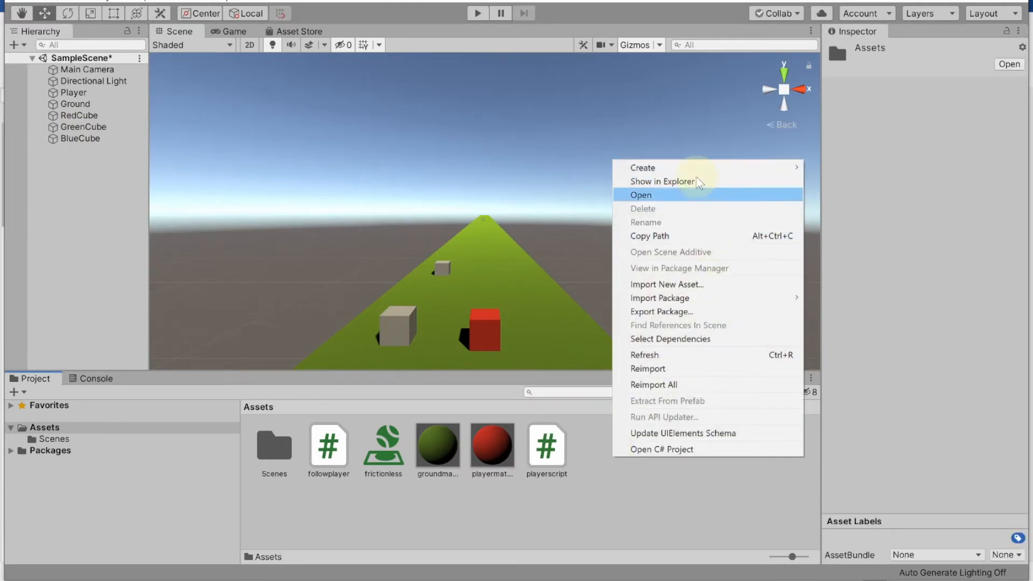
mouse_move(692, 168)
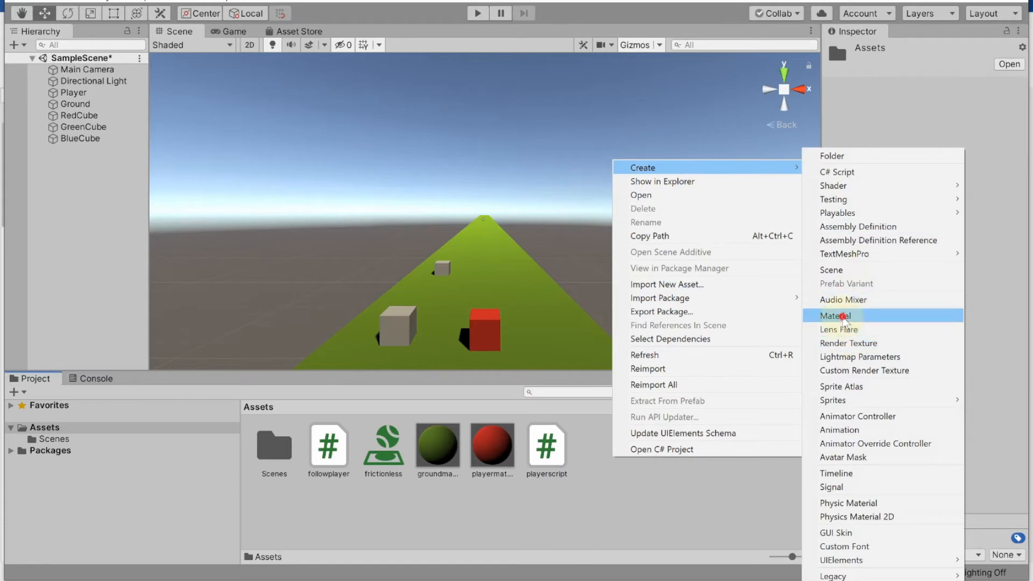
left_click(843, 317)
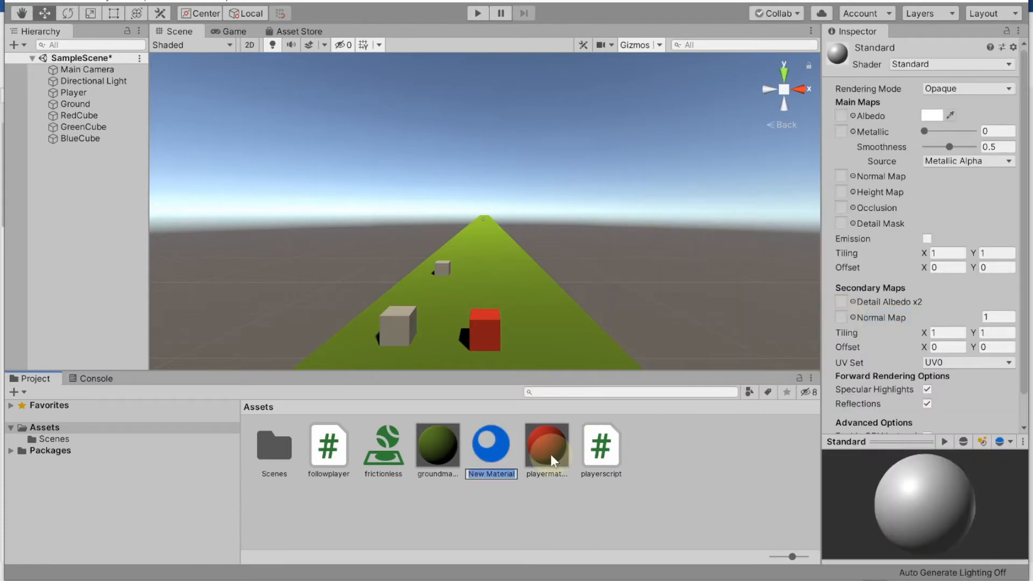
key("BackSpace")
type("Green")
type("Mater")
type("ial")
left_click(566, 497)
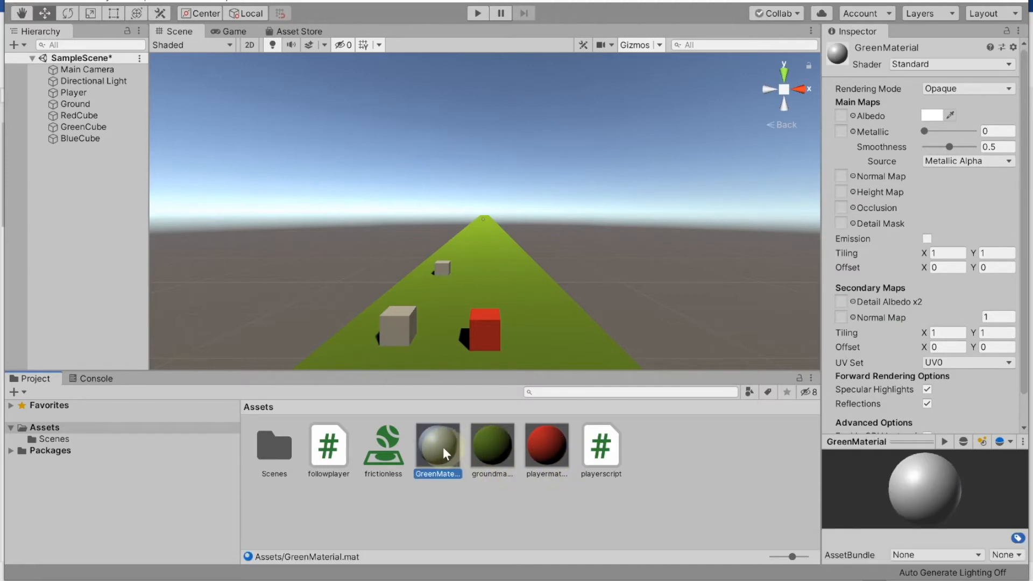
Set GreenMaterial's albedo to pure green with R 0 and B 0, and apply the material to GreenCube.
left_click(933, 115)
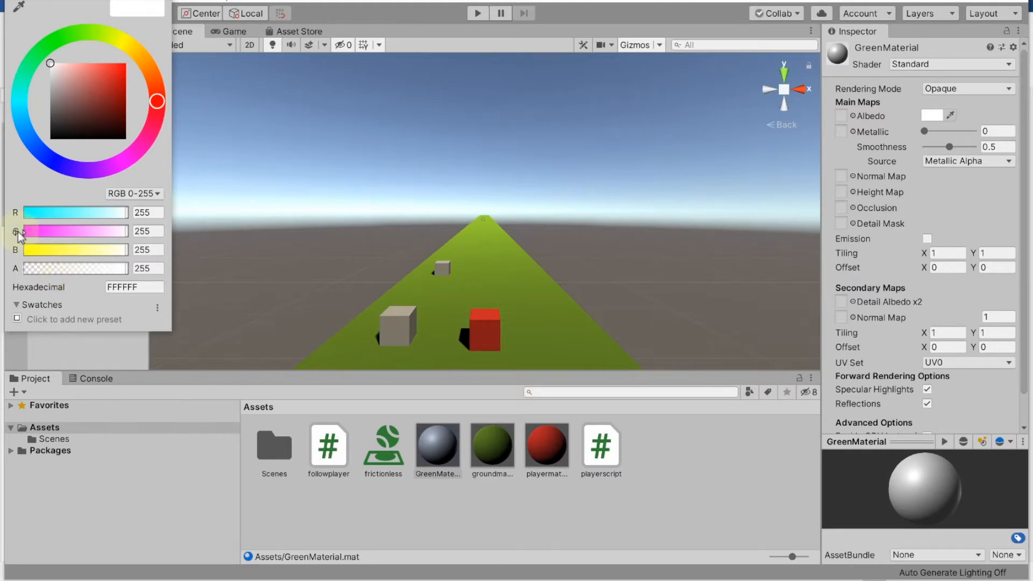
left_click(152, 212)
type("0")
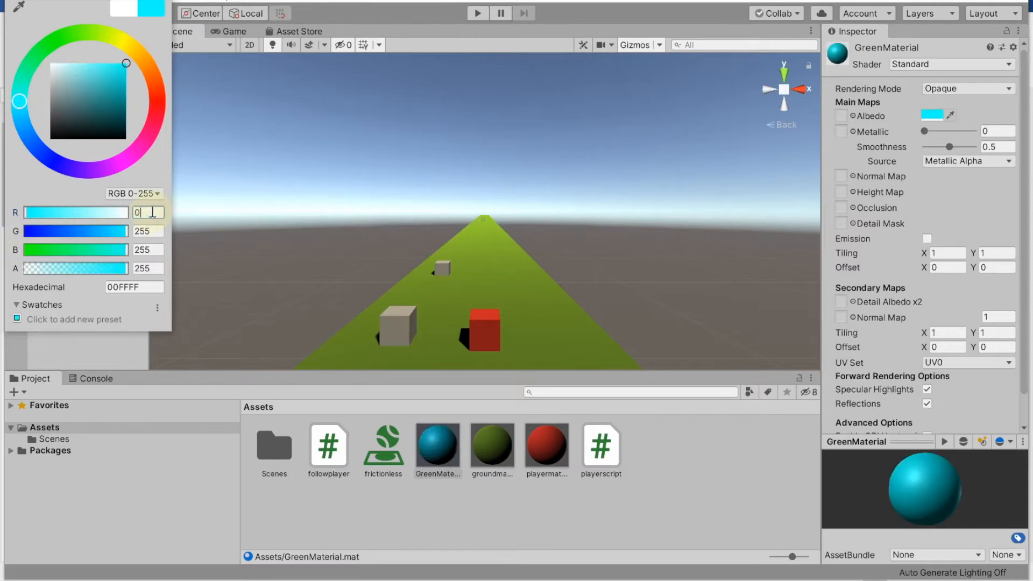
left_click(160, 251)
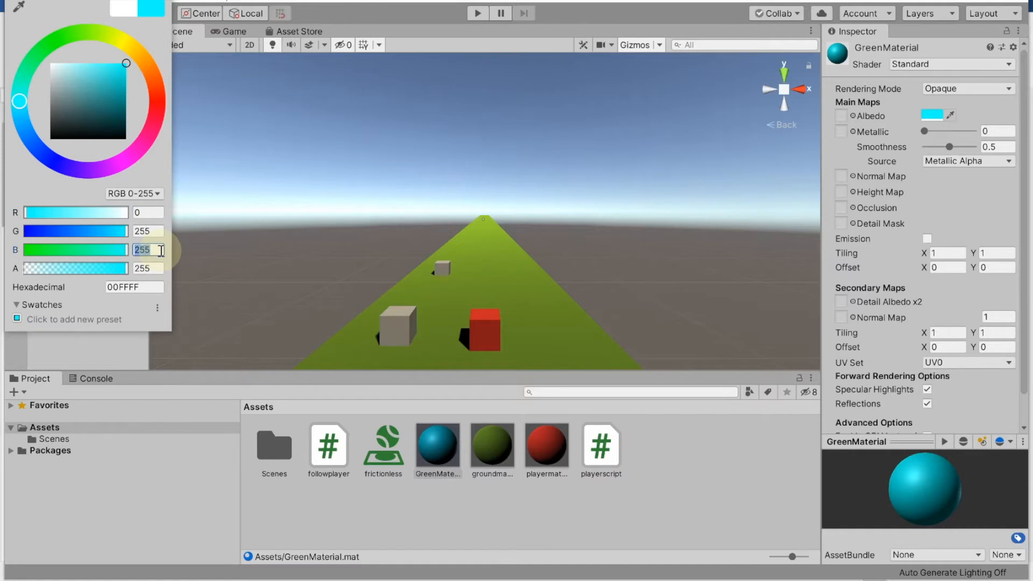
type("0")
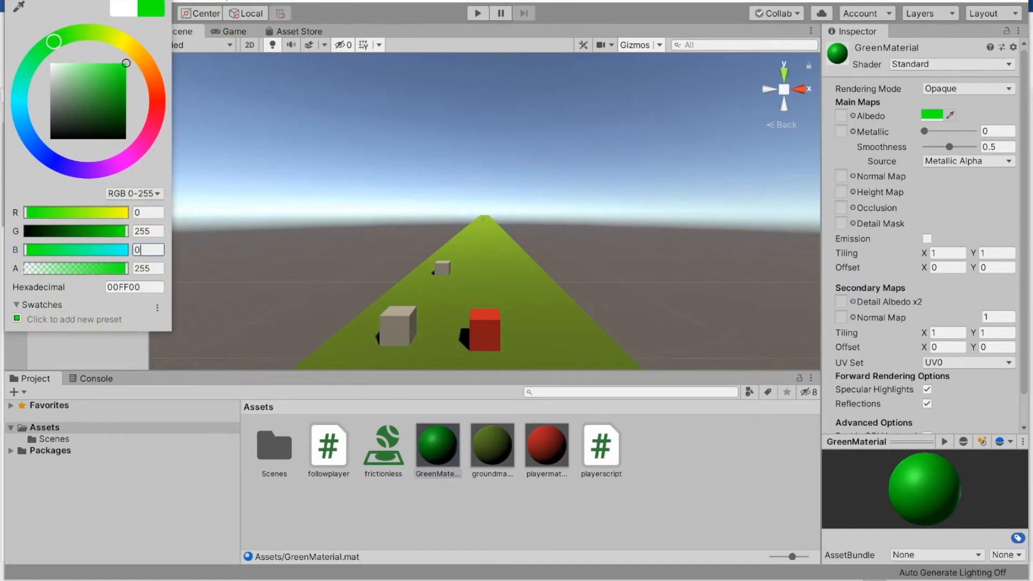
key("Return")
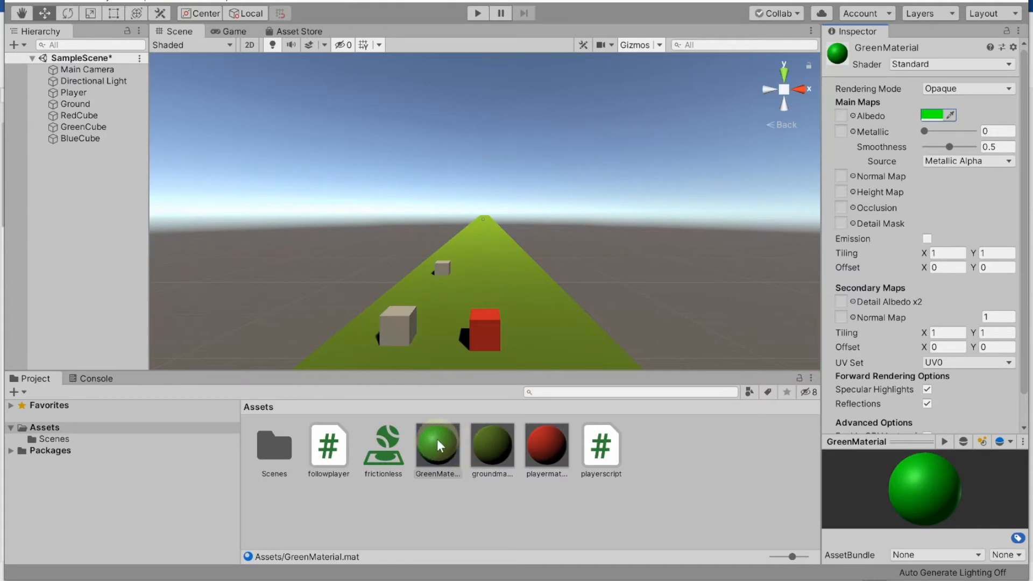
left_click_drag(432, 450, 399, 330)
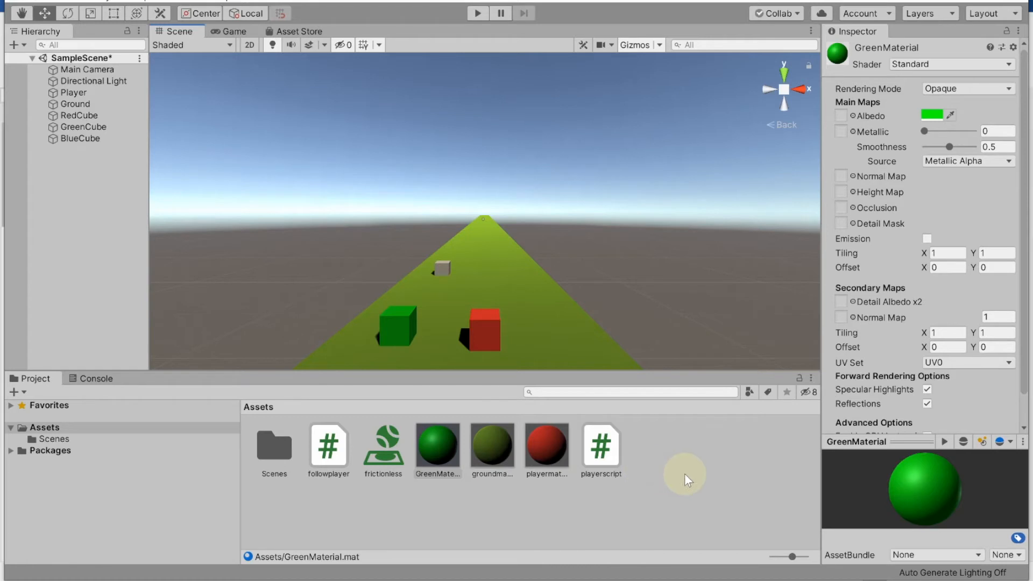
Create a new material named BlueMaterial in the Assets folder.
right_click(661, 463)
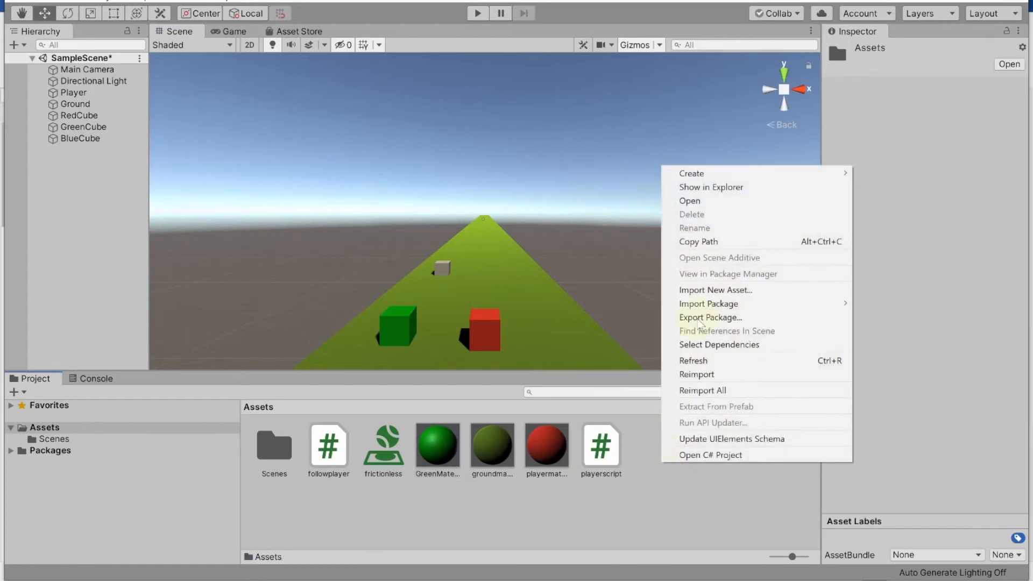
mouse_move(719, 173)
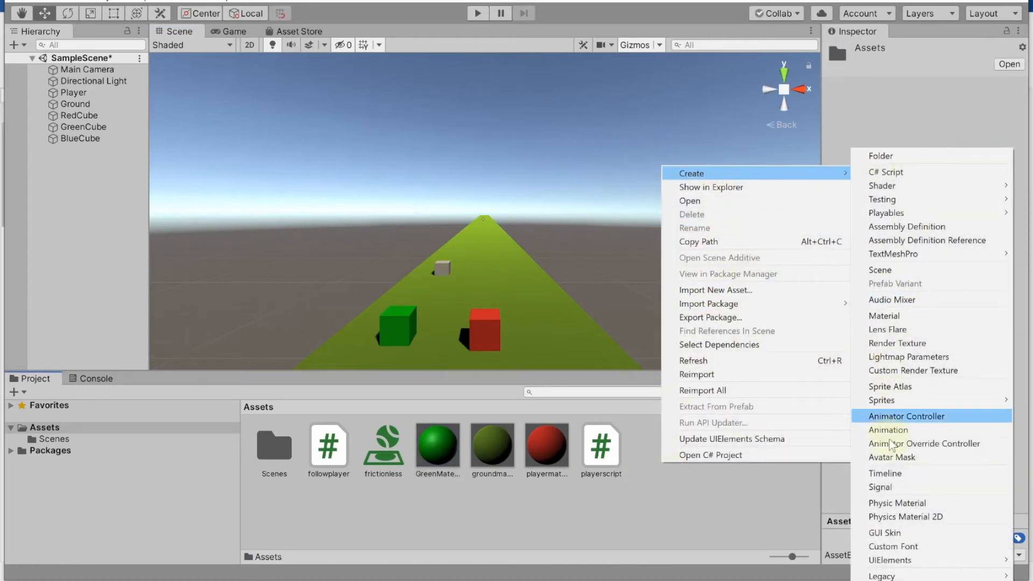
left_click(913, 318)
type("B")
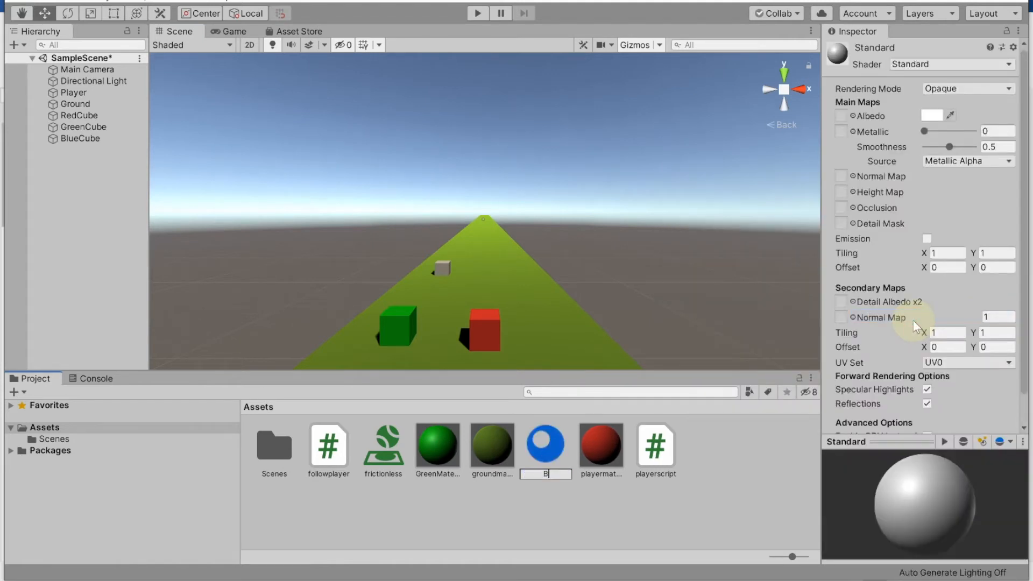
type("lueMaterial")
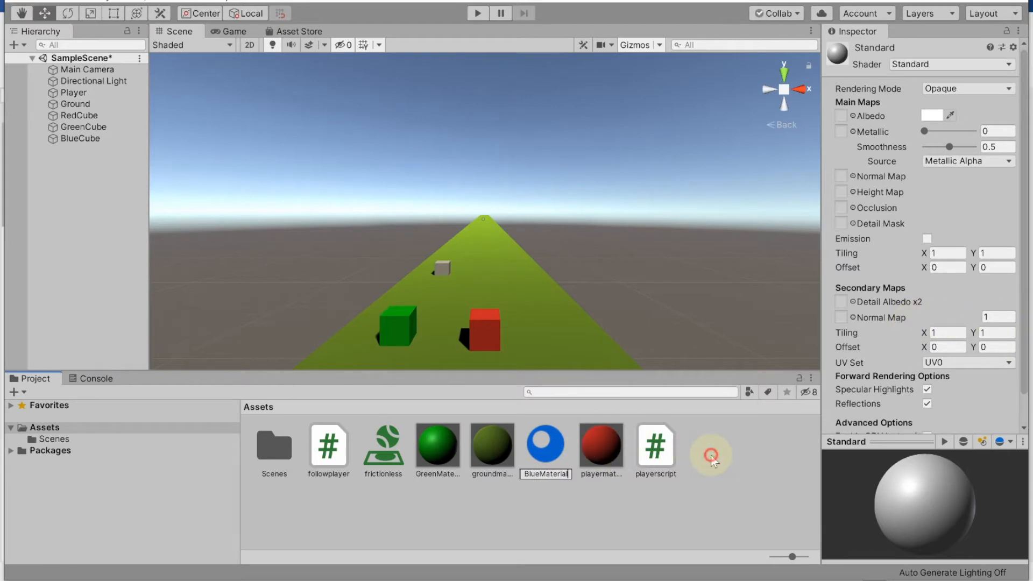
key("Return")
Set BlueMaterial's albedo to pure blue with R 0 and G 0, and apply the material to BlueCube.
left_click(319, 445)
left_click(933, 115)
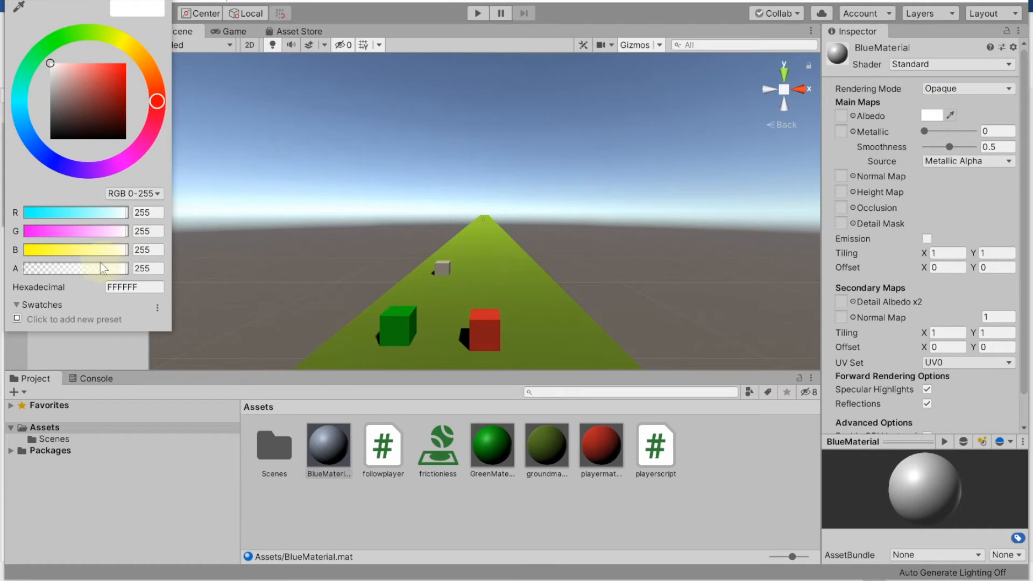
left_click(153, 213)
type("0")
left_click(156, 229)
type("0")
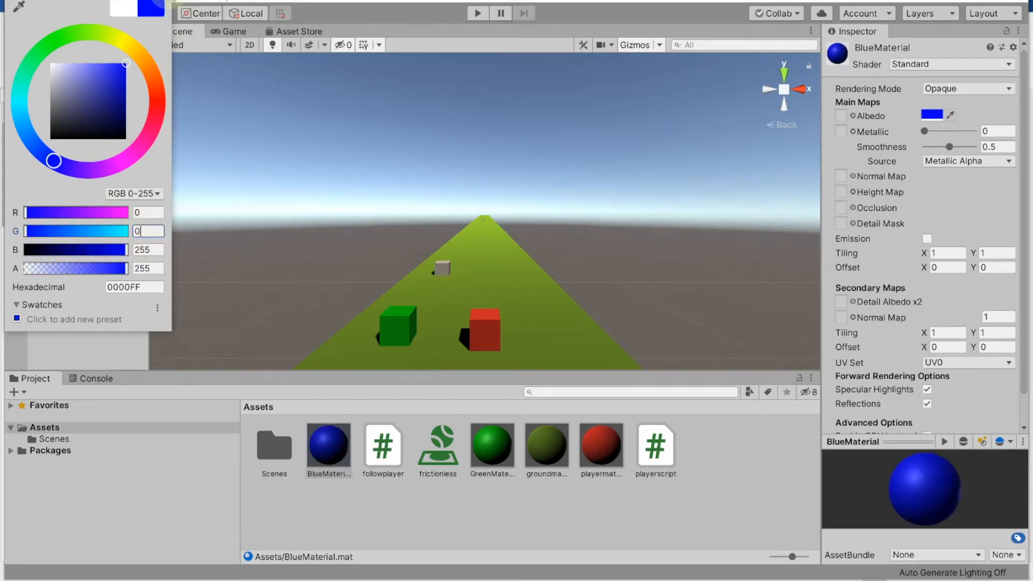
left_click(279, 355)
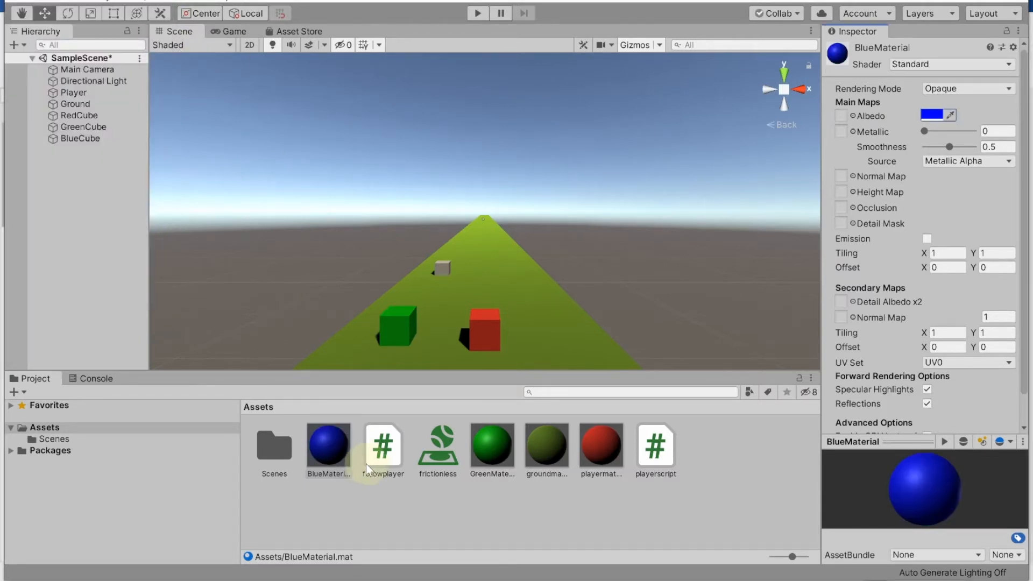
left_click_drag(328, 453, 443, 263)
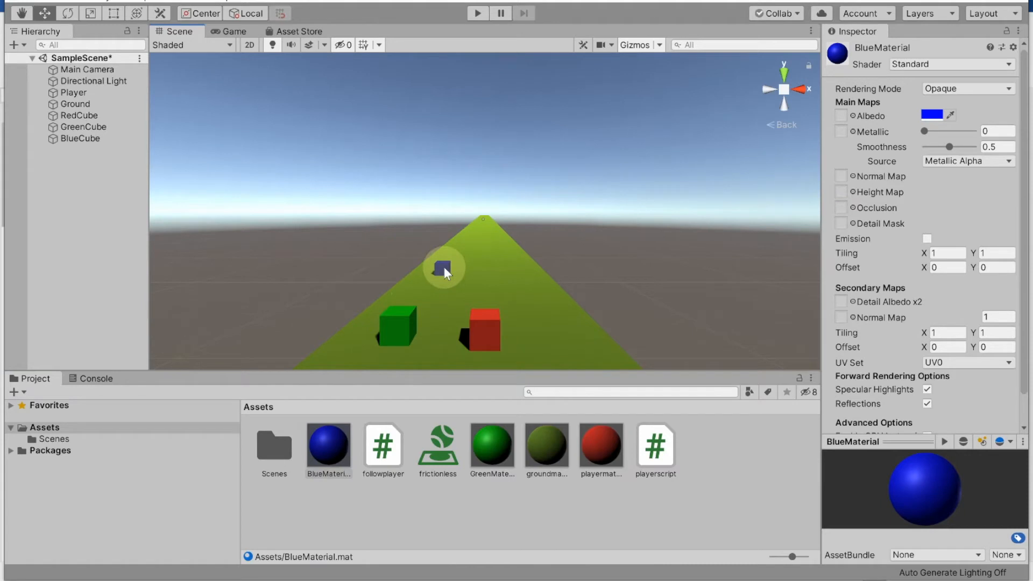
Move BlueCube closer behind GreenCube, to about Y 1.24, Z -55.93.
left_click(80, 138)
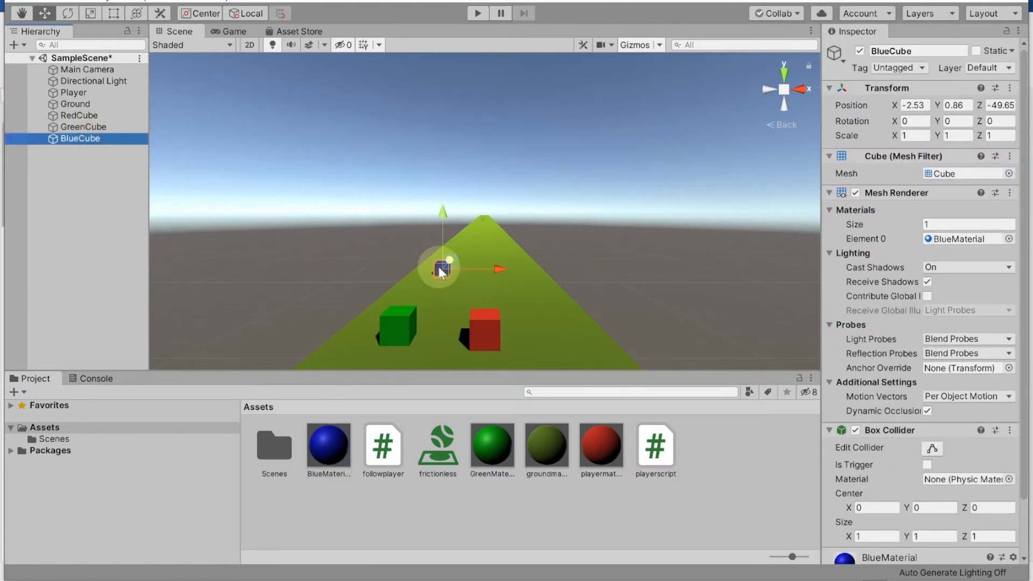
left_click_drag(438, 266, 417, 292)
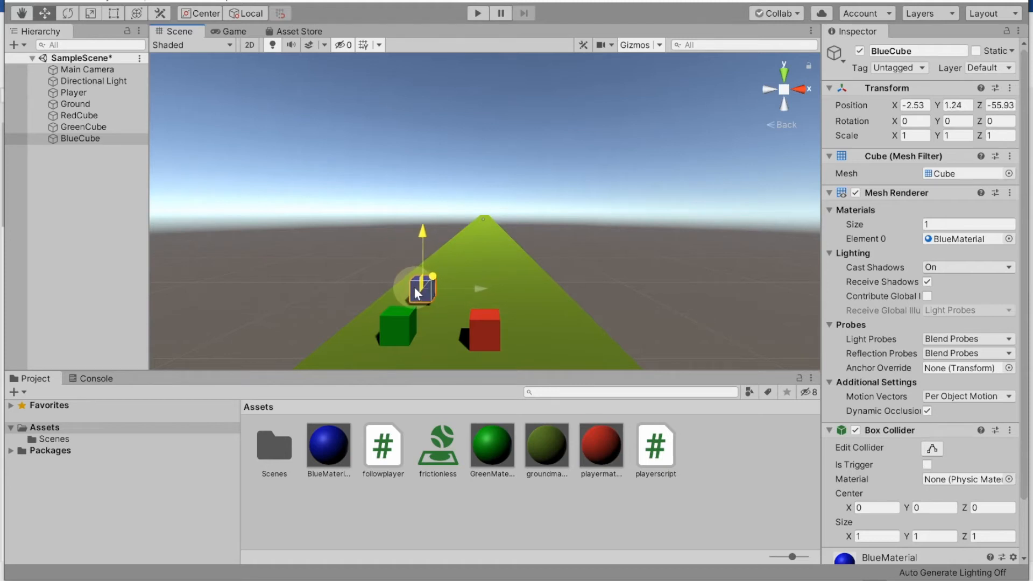
left_click(538, 273)
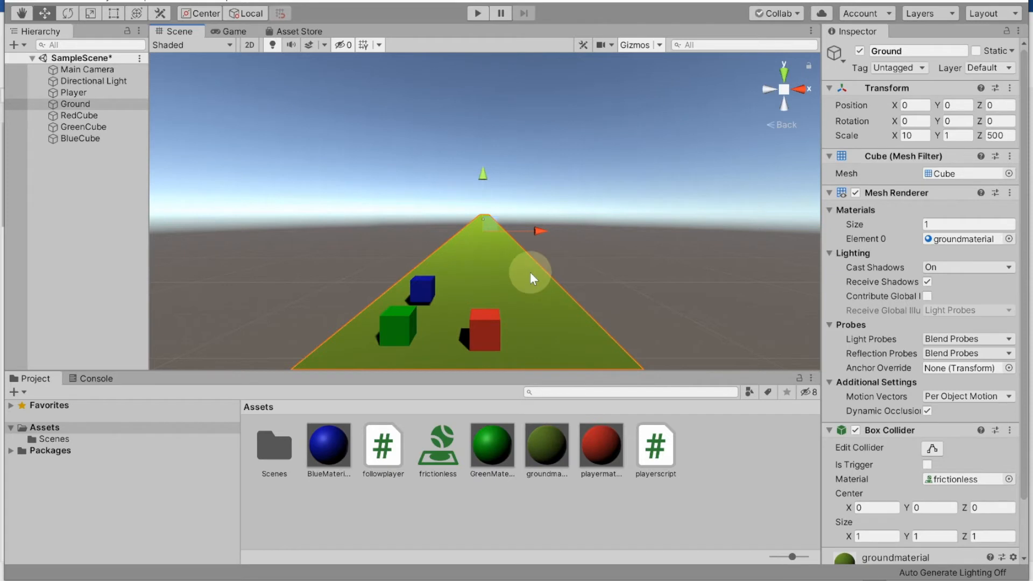
scroll(530, 272, "down", 10)
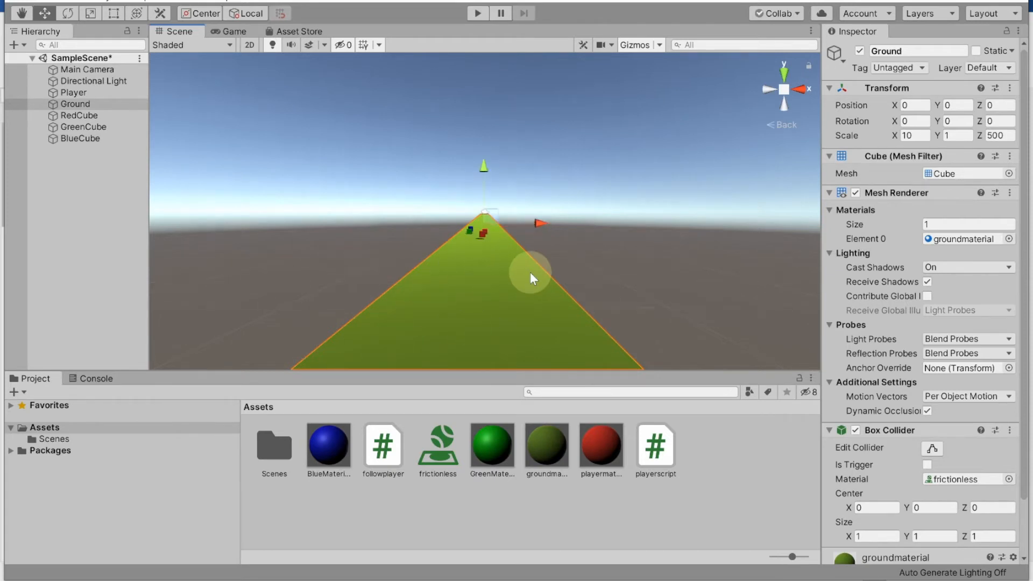
scroll(531, 272, "up", 6)
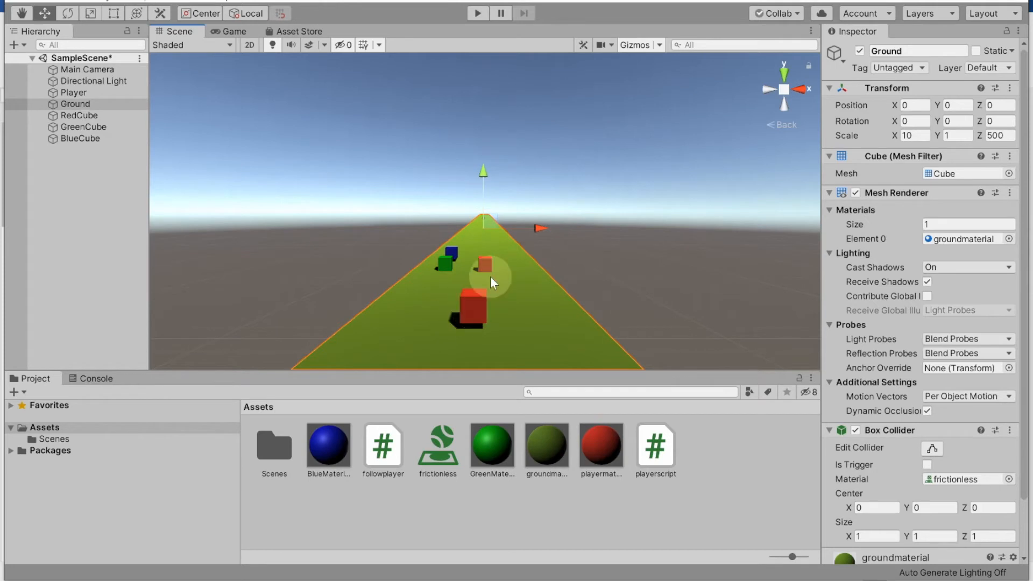
scroll(493, 273, "up", 4)
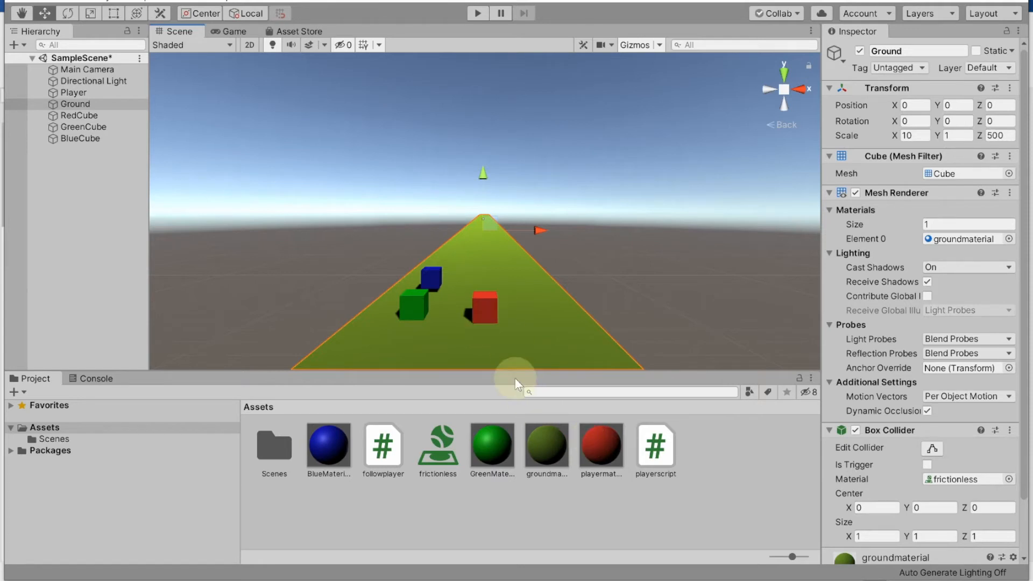
scroll(471, 317, "up", 5)
scroll(470, 316, "down", 6)
scroll(471, 318, "down", 3)
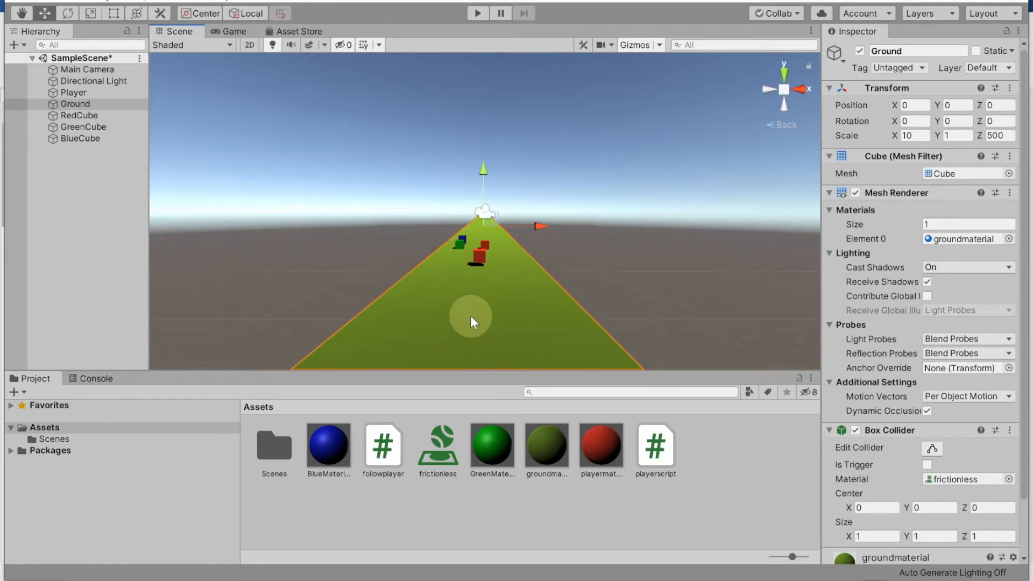
scroll(470, 315, "up", 2)
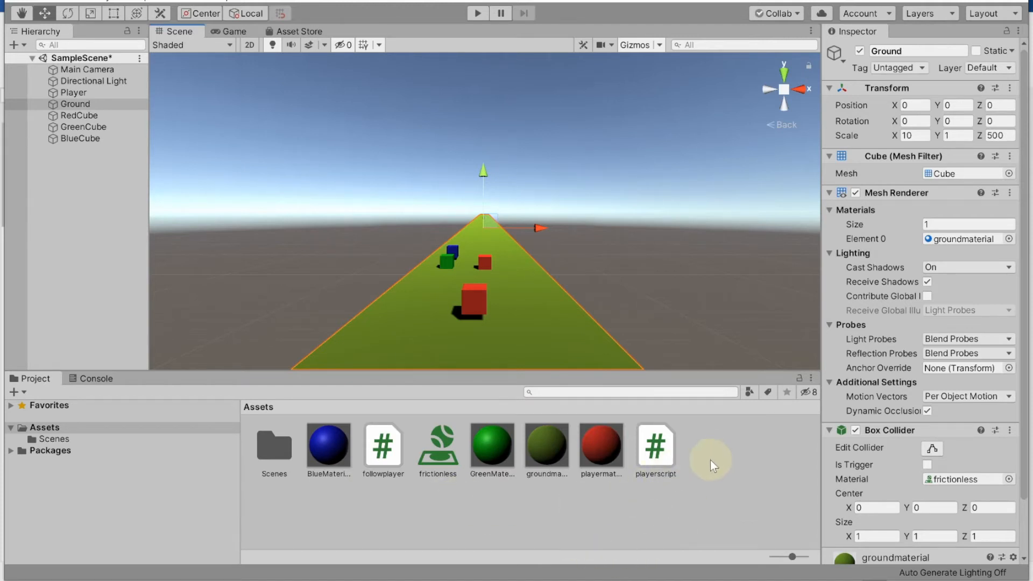
Create a folder named Materials in the Assets folder.
right_click(720, 470)
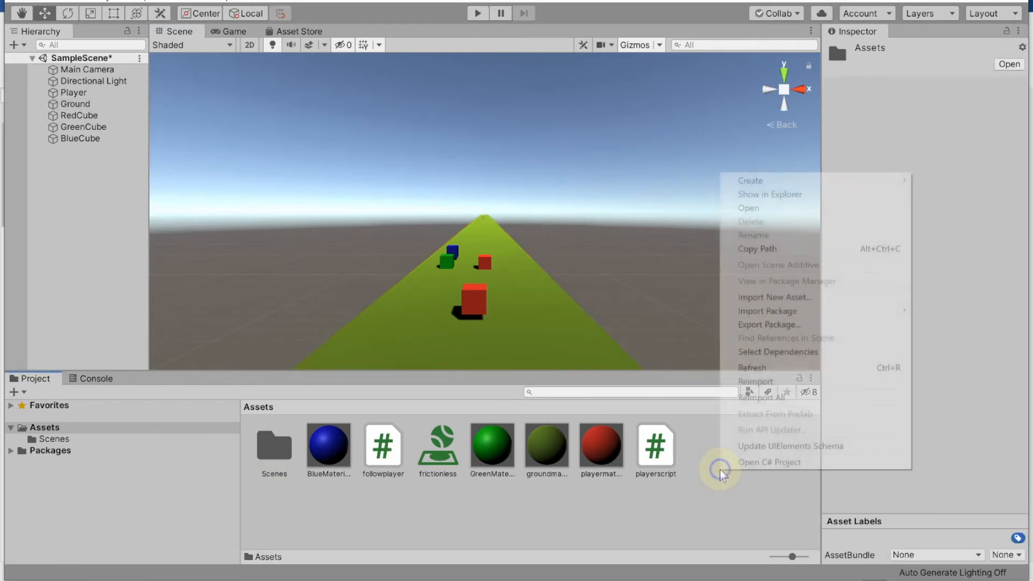
mouse_move(776, 180)
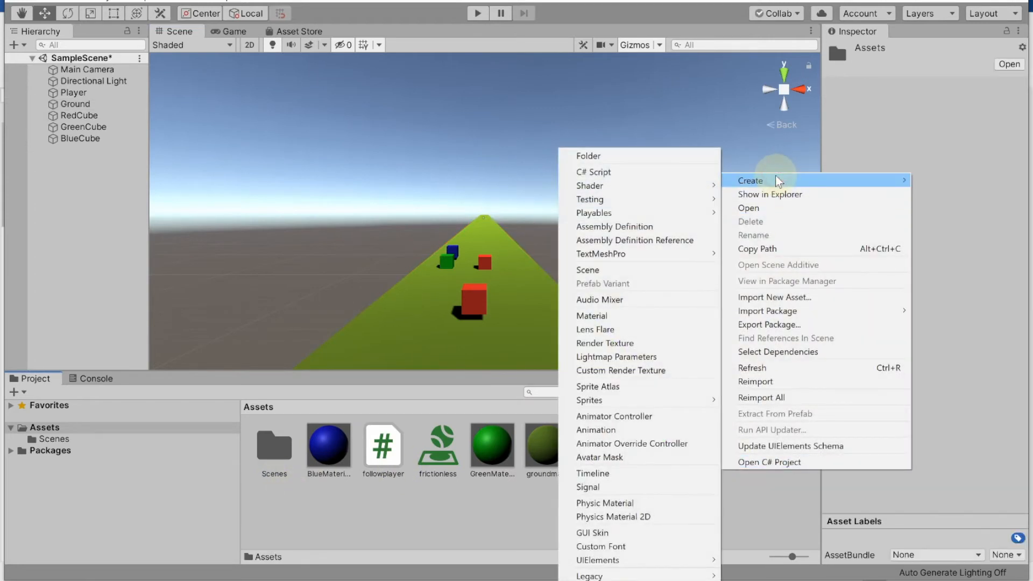
left_click(645, 153)
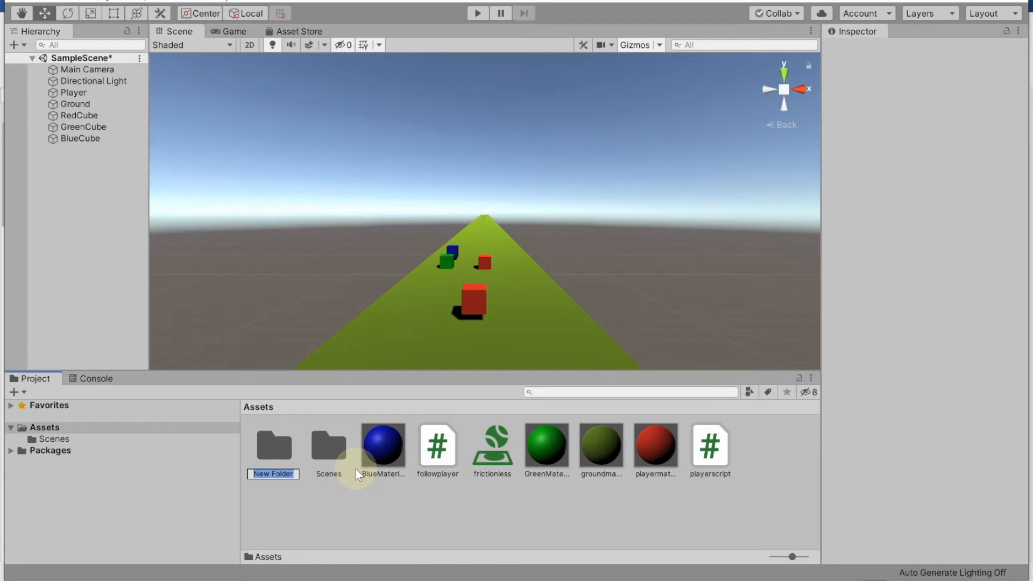
key("BackSpace")
type("Materials")
left_click(396, 527)
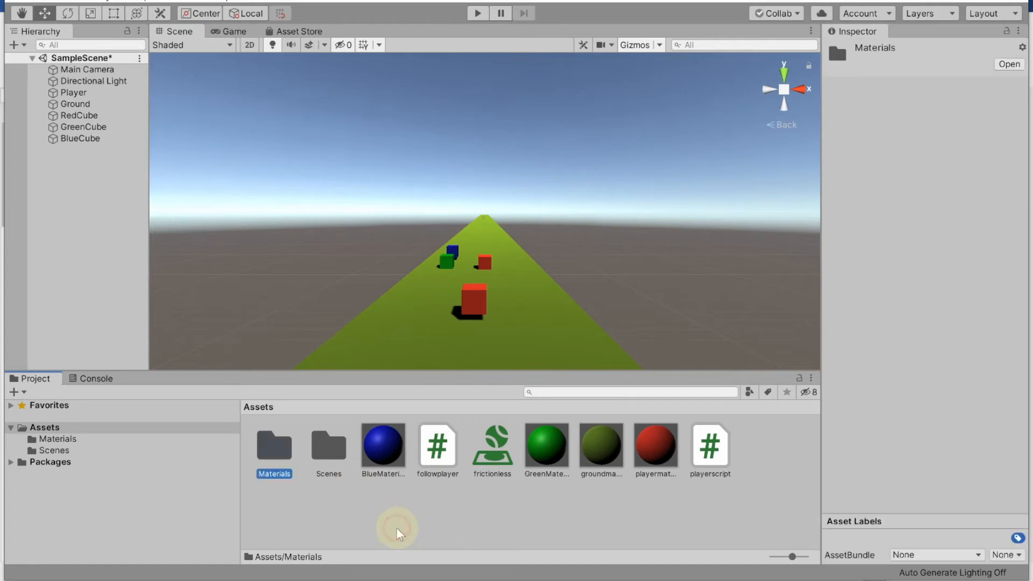
Move the blue, green, ground and player materials into the Materials folder and check the folder's contents.
left_click_drag(388, 448, 266, 449)
left_click_drag(494, 454, 282, 451)
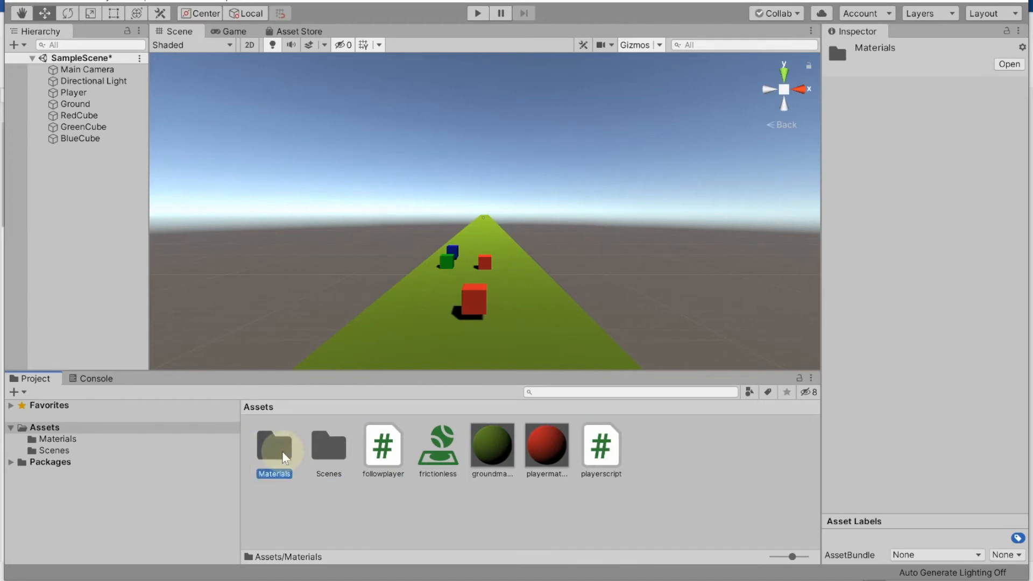
left_click_drag(486, 448, 274, 450)
left_click_drag(483, 446, 277, 444)
double_click(277, 443)
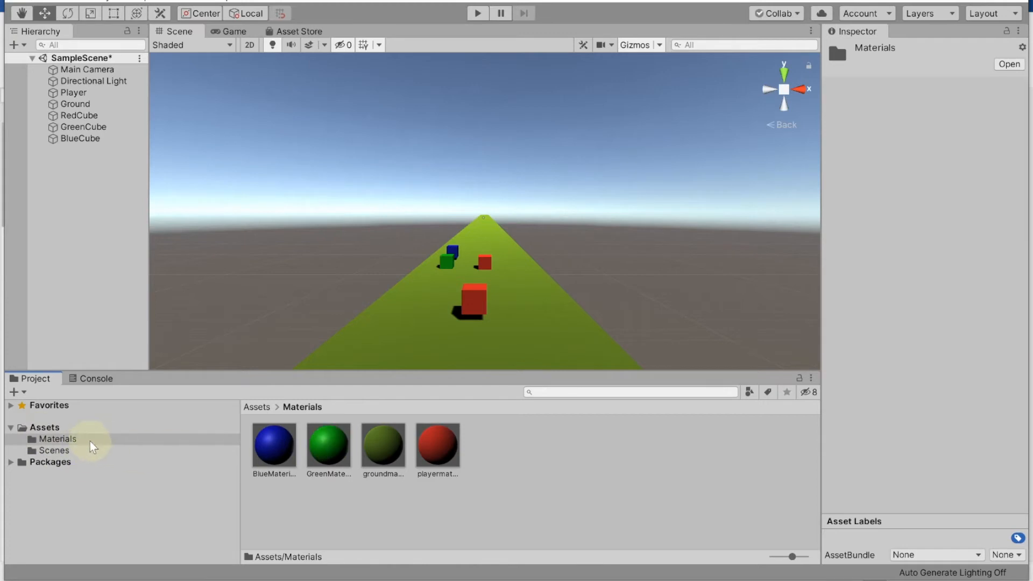
left_click(38, 428)
left_click(59, 438)
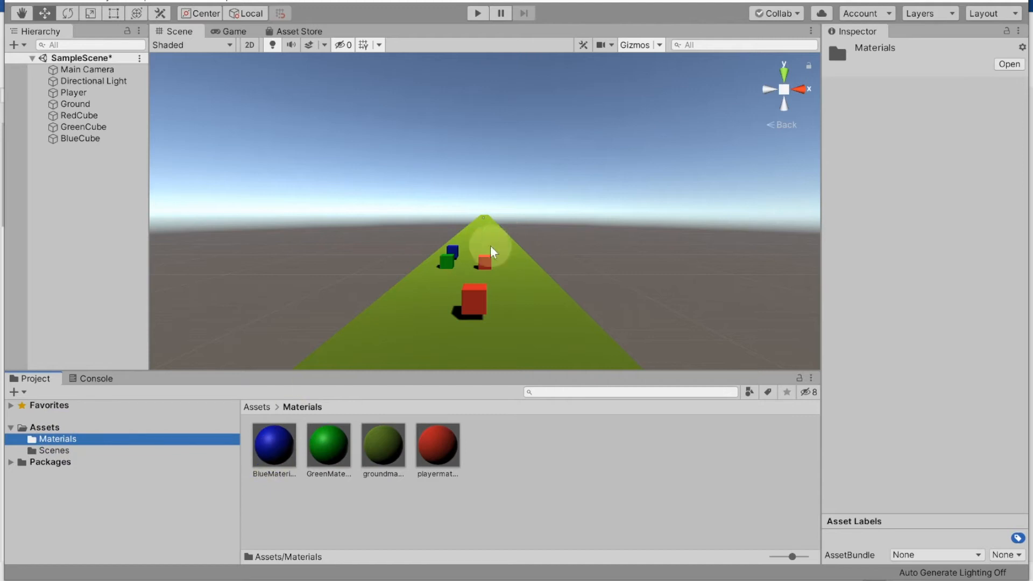
Create a folder named Scripts in Assets and move the followplayer and playerscript scripts into it.
left_click(44, 427)
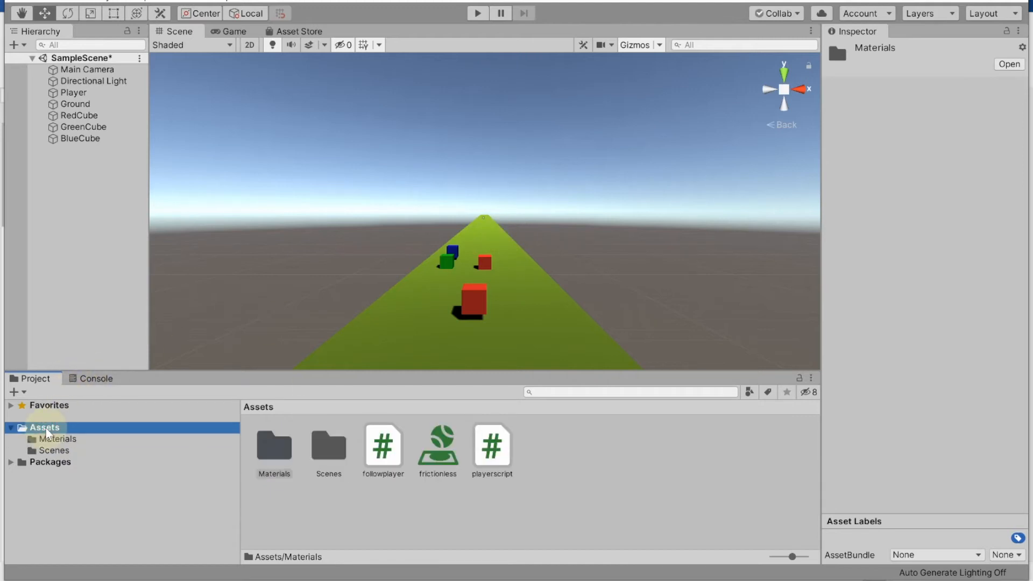
right_click(587, 464)
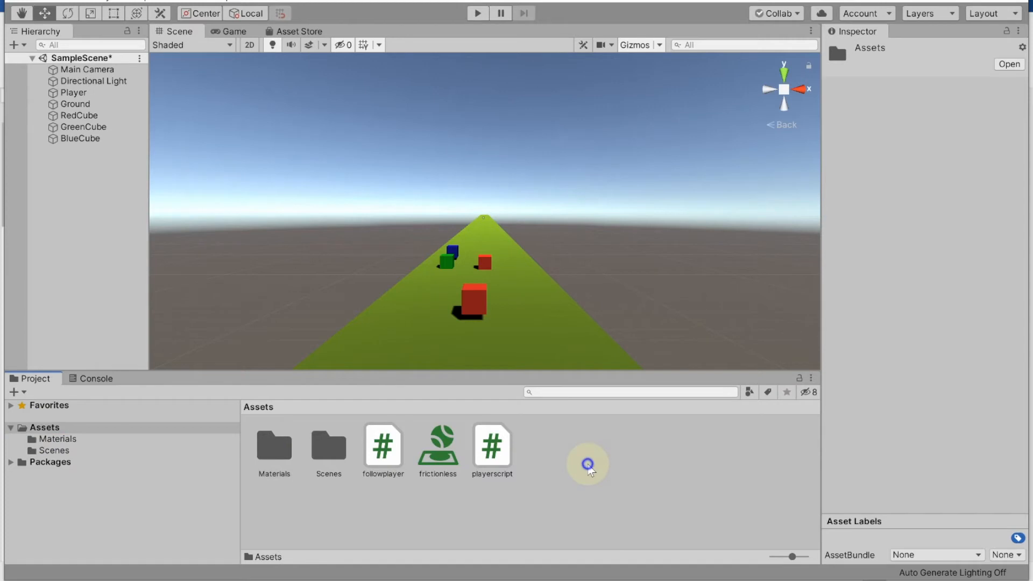
mouse_move(691, 176)
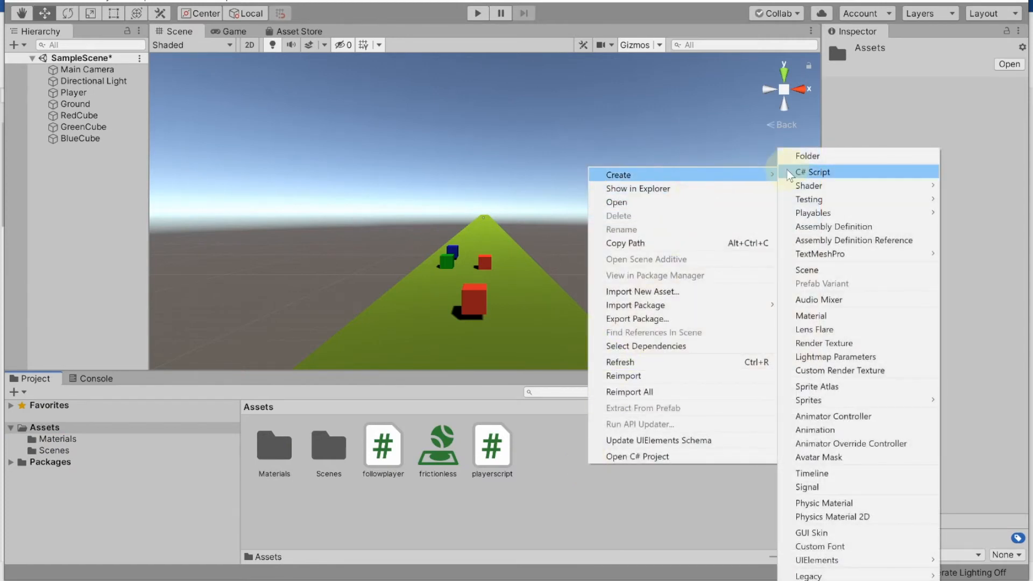
left_click(805, 155)
type("Scrp")
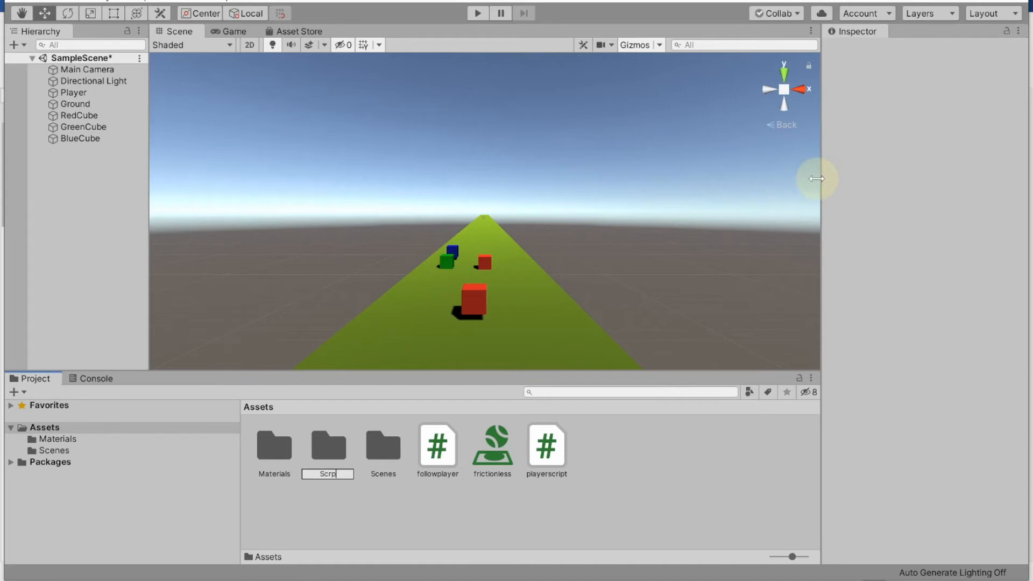
key("BackSpace")
type("ipts")
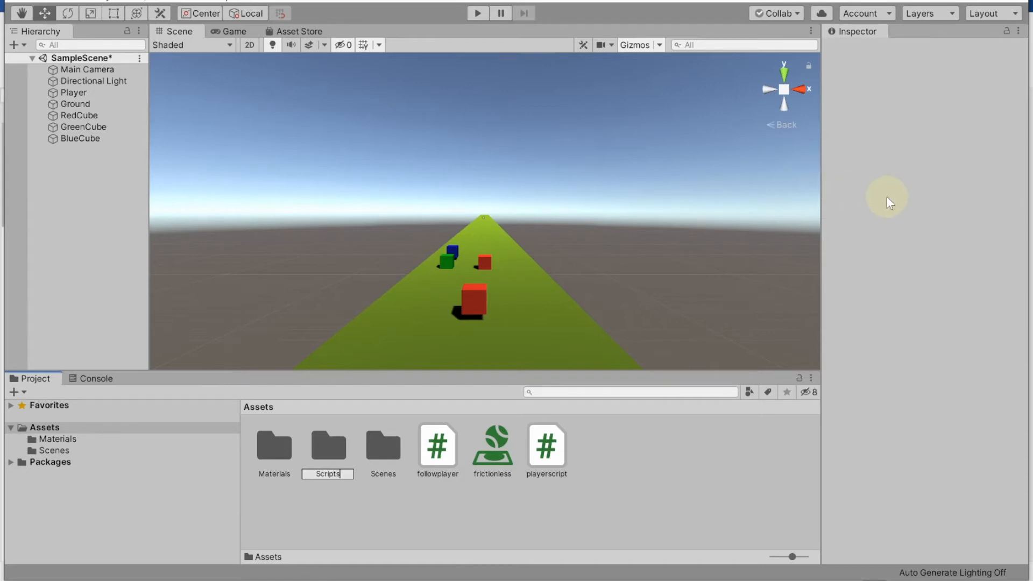
key("Return")
left_click_drag(438, 447, 383, 447)
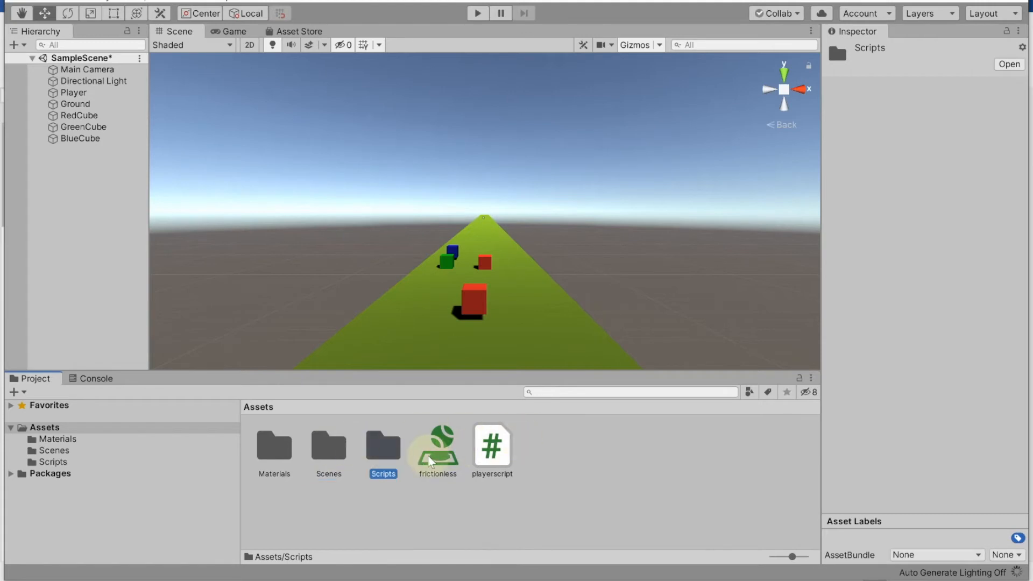
left_click_drag(491, 445, 387, 452)
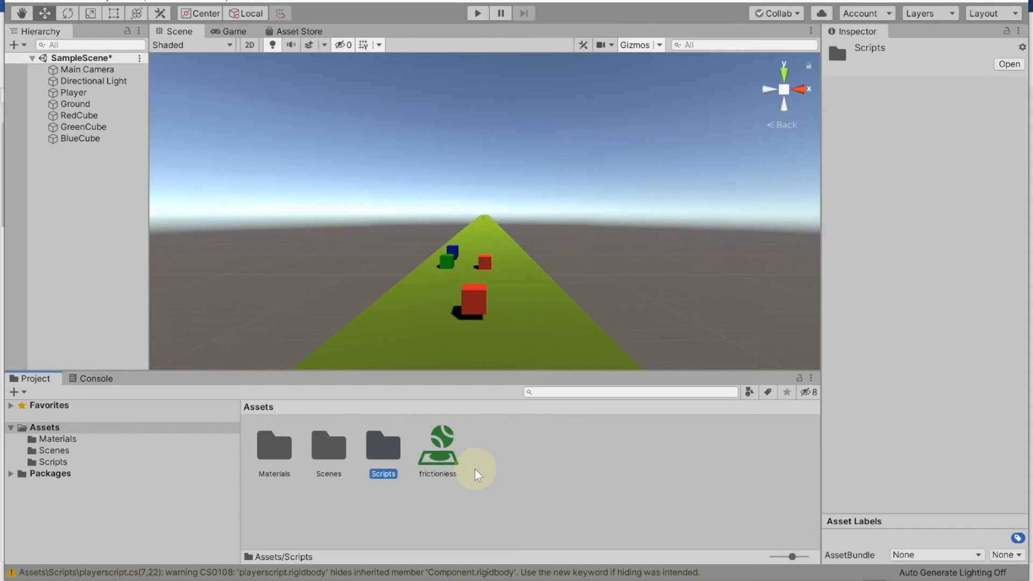
Create a folder named Physics in Assets and move the frictionless physic material into it.
right_click(514, 486)
mouse_move(577, 201)
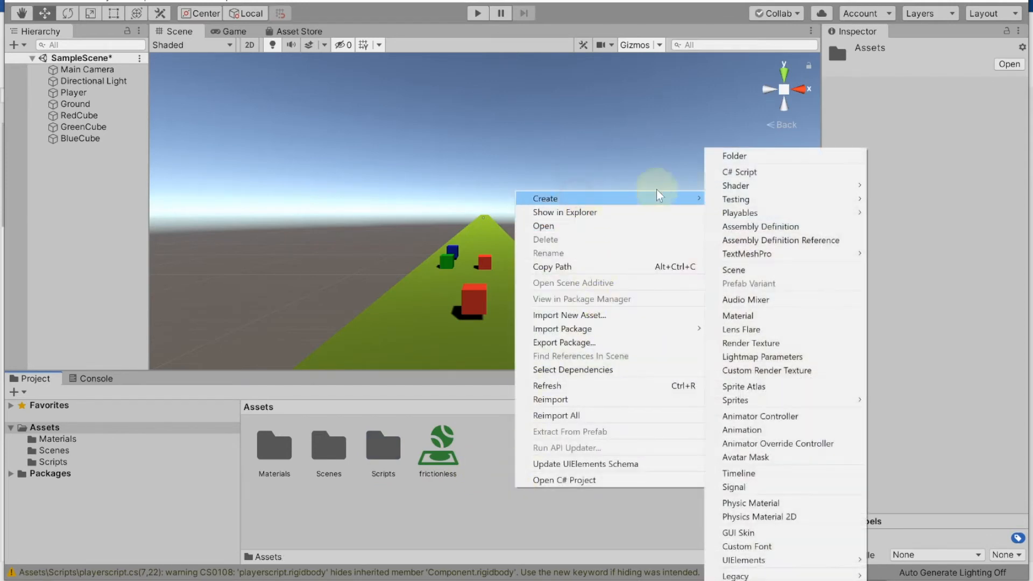
left_click(725, 156)
key("BackSpace")
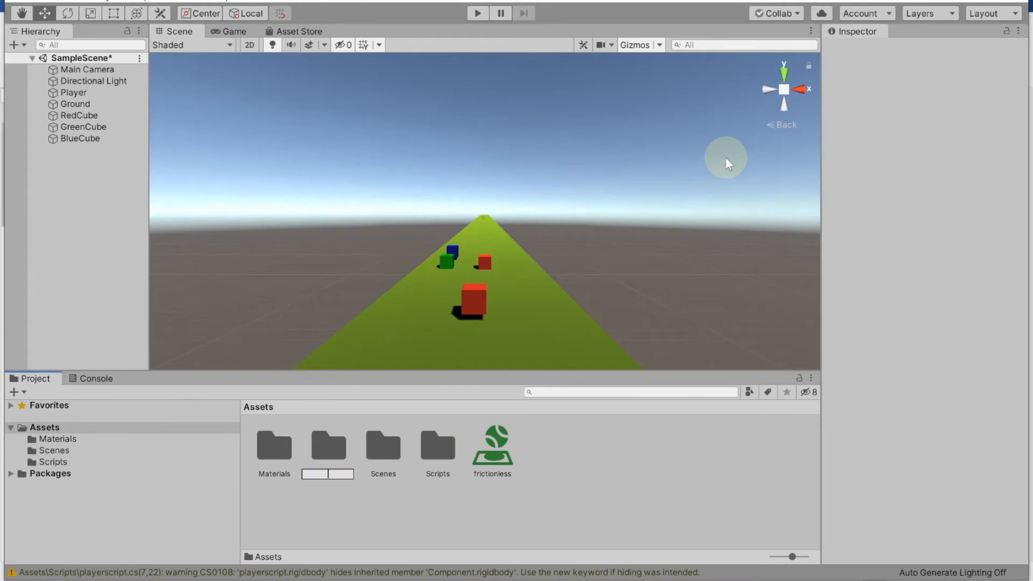
type("Physics")
left_click(603, 530)
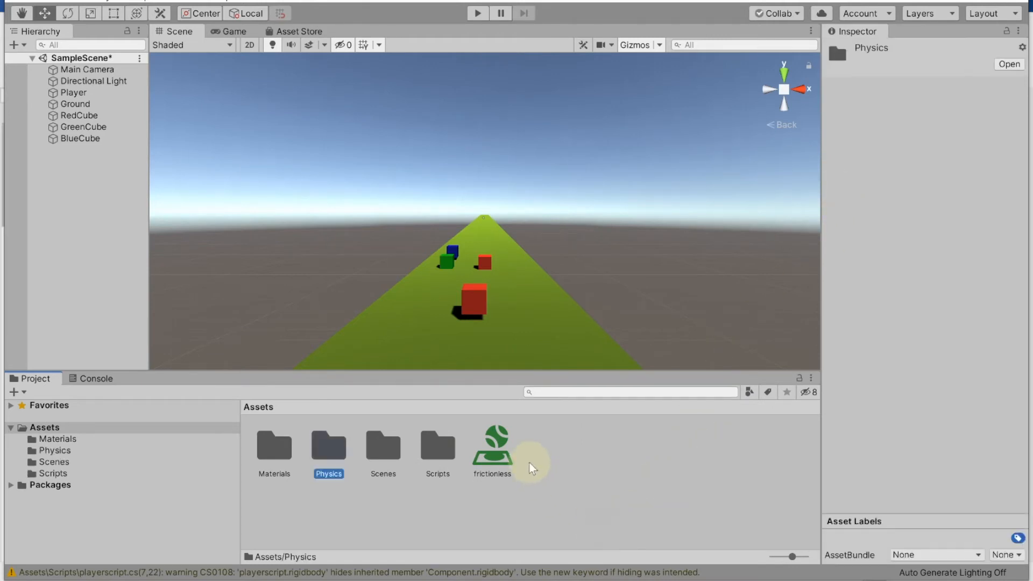
left_click_drag(496, 438, 330, 437)
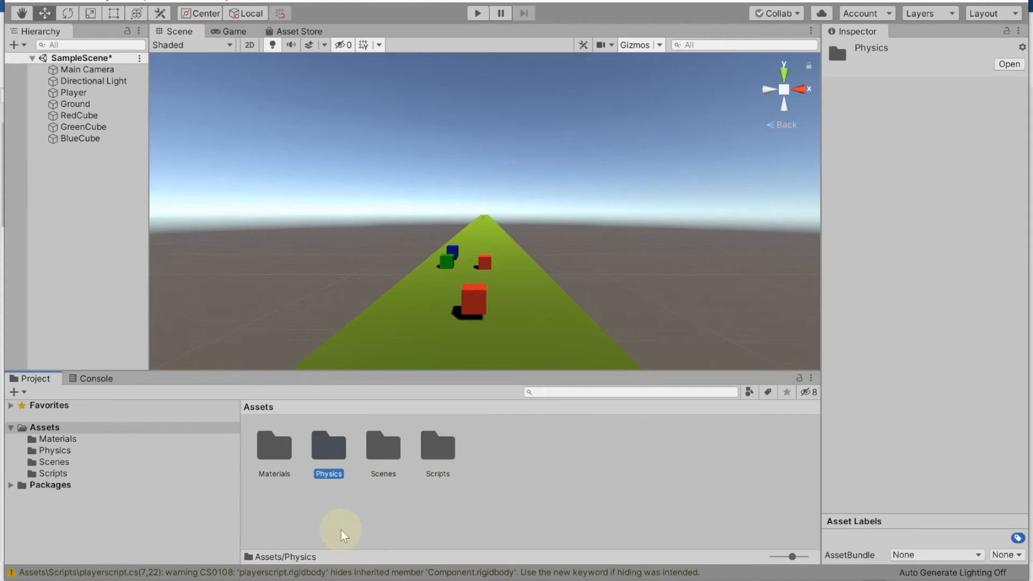
left_click(520, 461)
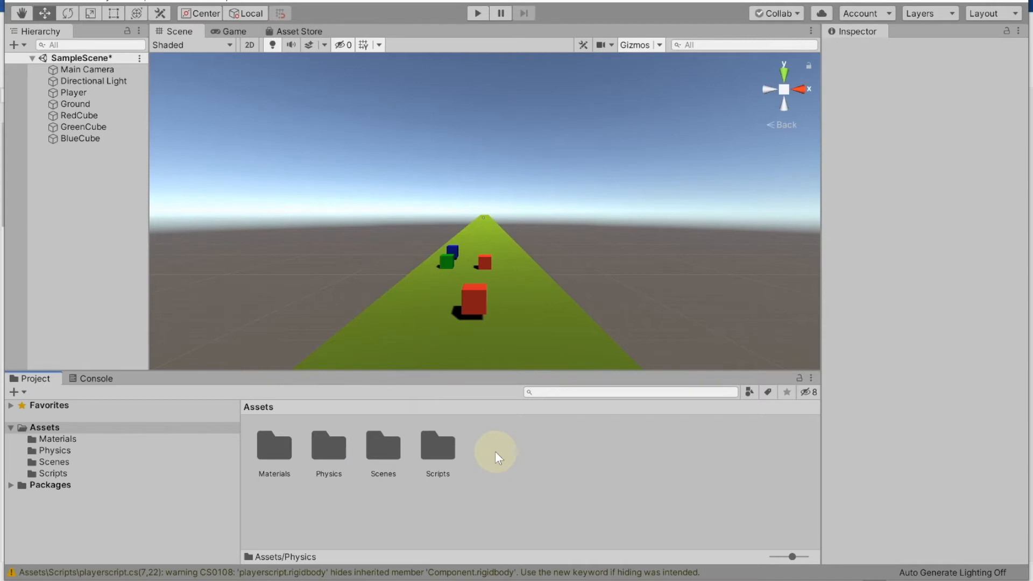
left_click(484, 580)
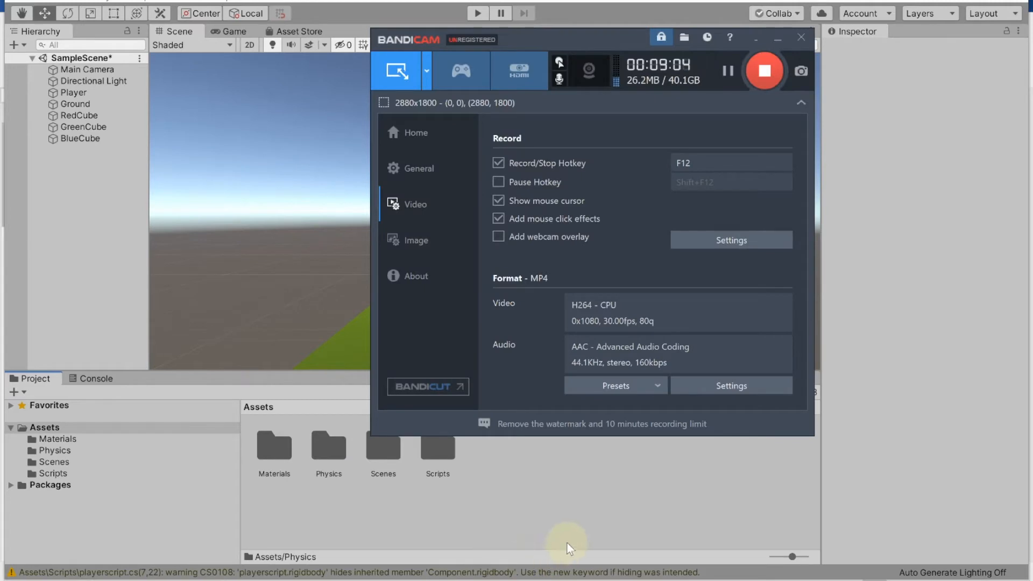
left_click(778, 73)
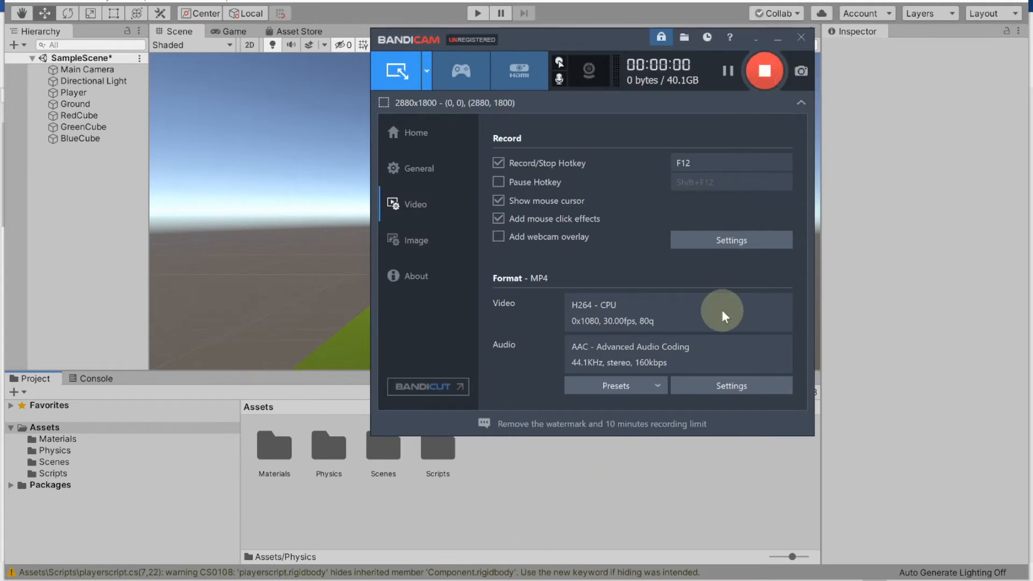
Create a folder named PreFabs in Assets and open it.
left_click(556, 468)
right_click(556, 469)
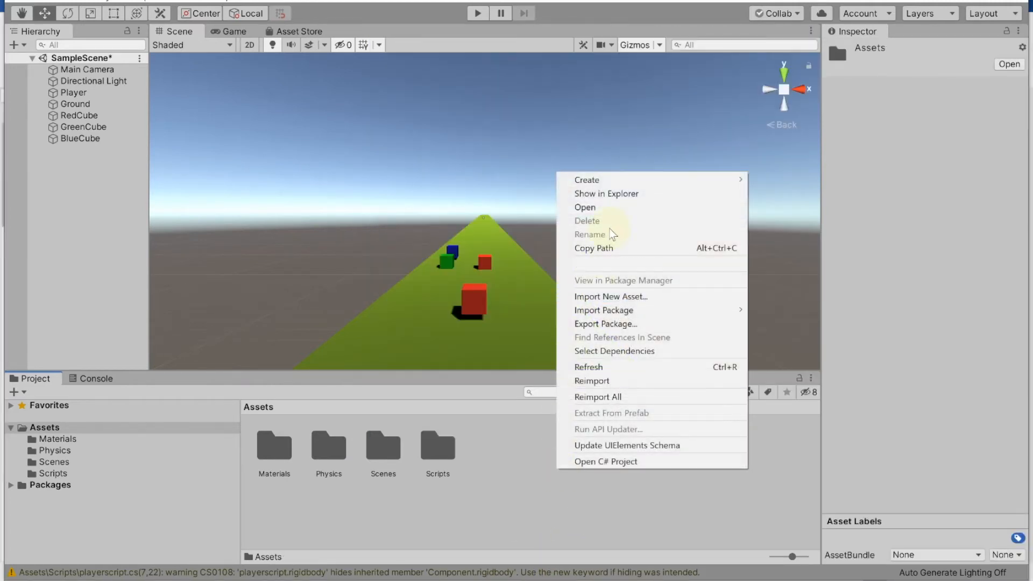
mouse_move(612, 181)
left_click(777, 160)
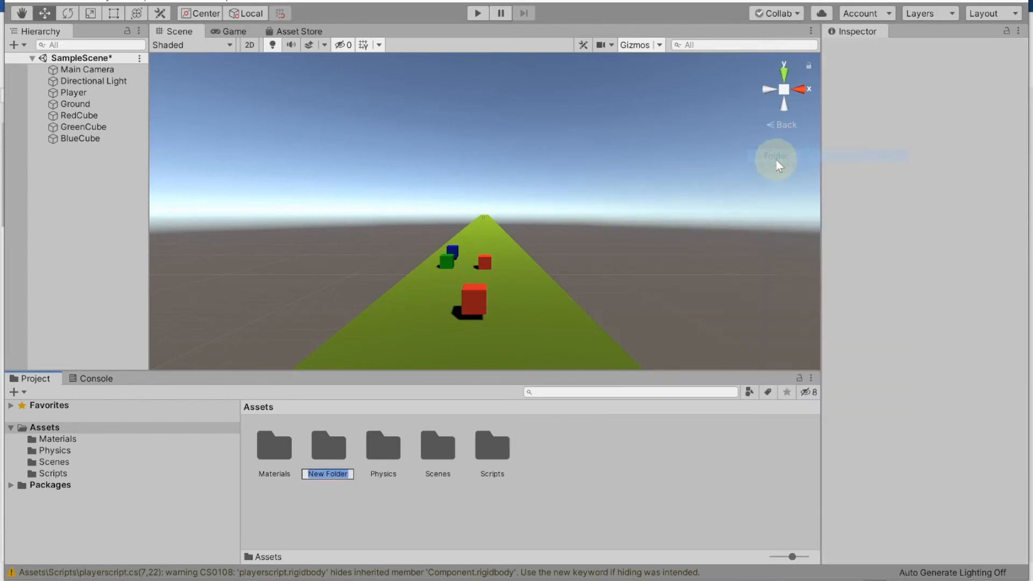
type("PreFabs")
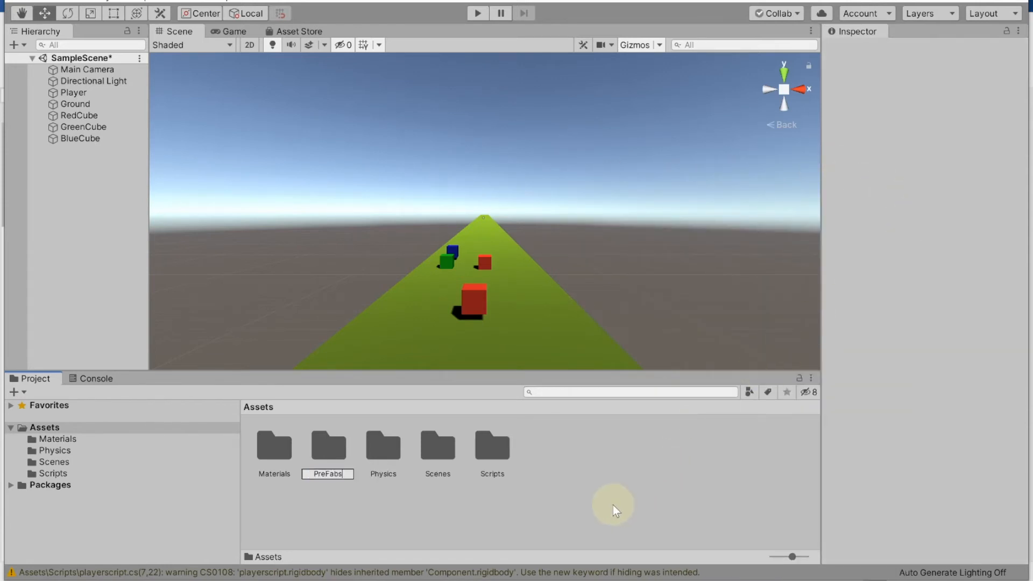
left_click(612, 505)
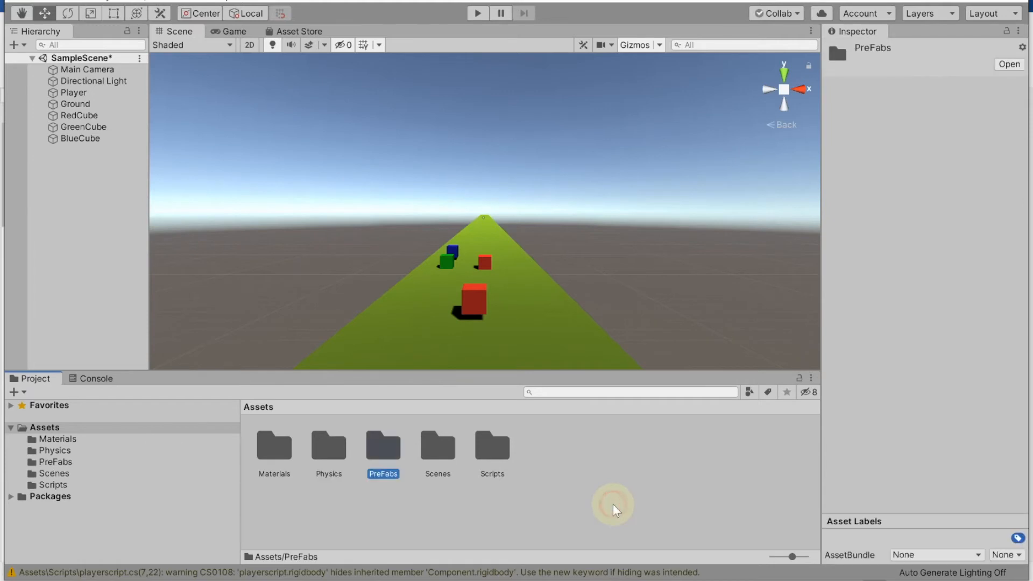
double_click(386, 449)
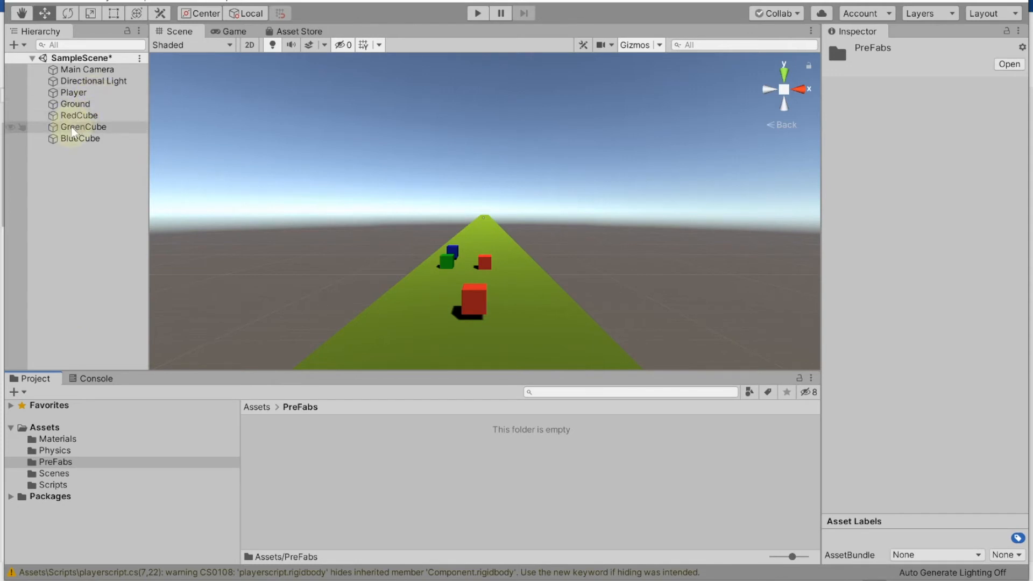
Make prefabs of RedCube, GreenCube, BlueCube, Player and Ground in the PreFabs folder.
left_click_drag(70, 118, 308, 474)
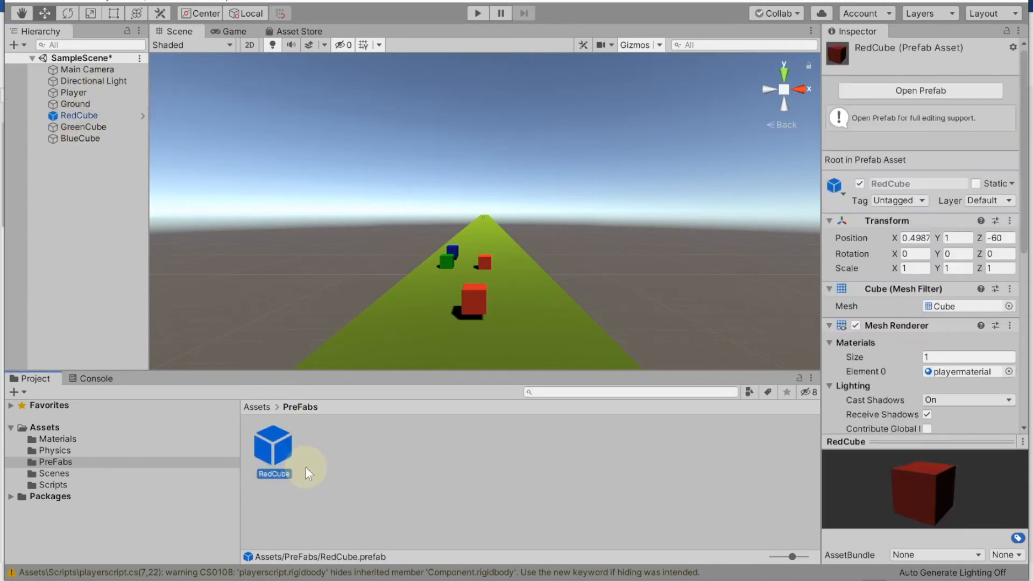
left_click_drag(86, 127, 344, 464)
left_click_drag(73, 139, 406, 467)
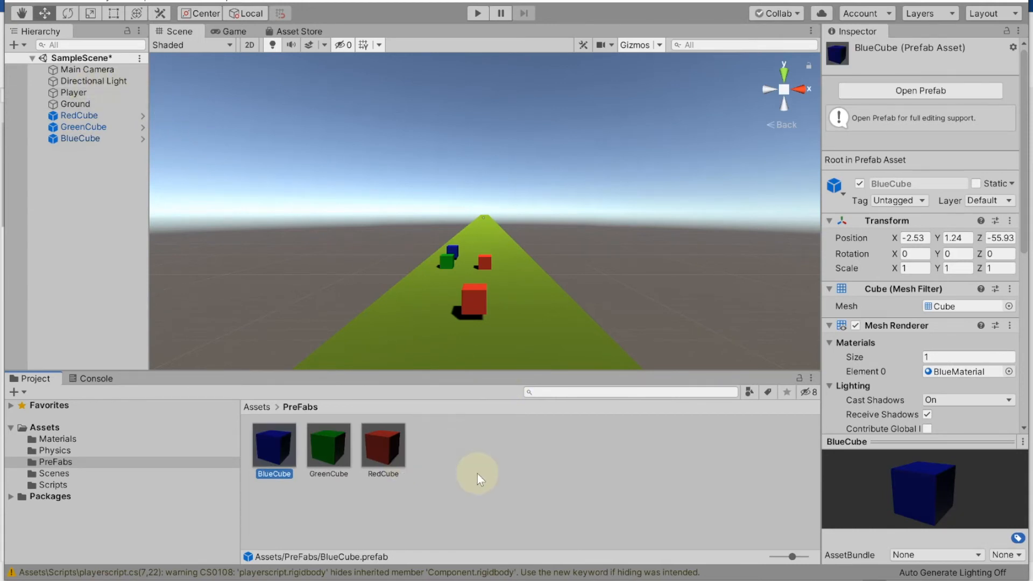
left_click_drag(73, 93, 462, 467)
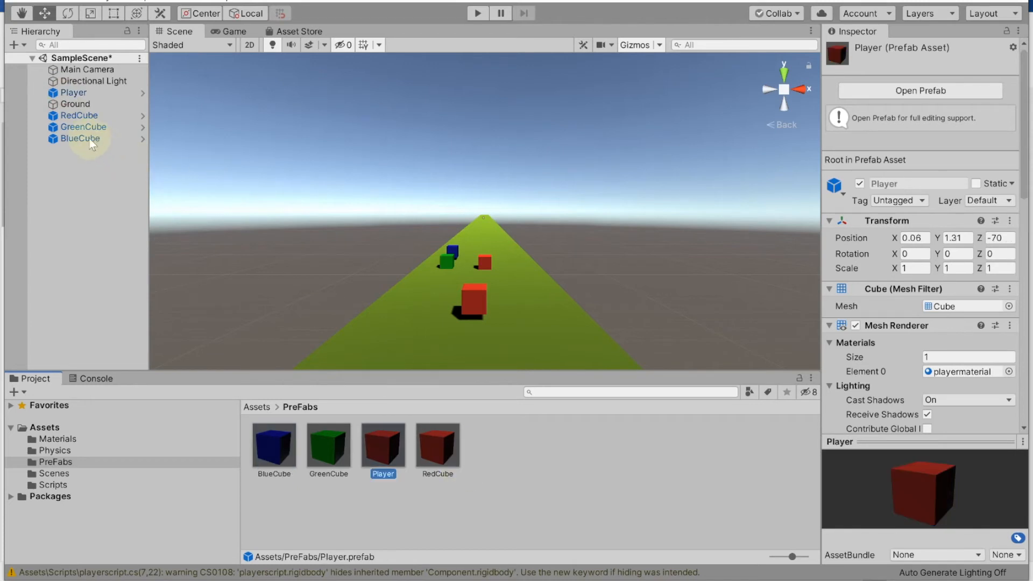
left_click_drag(76, 106, 504, 453)
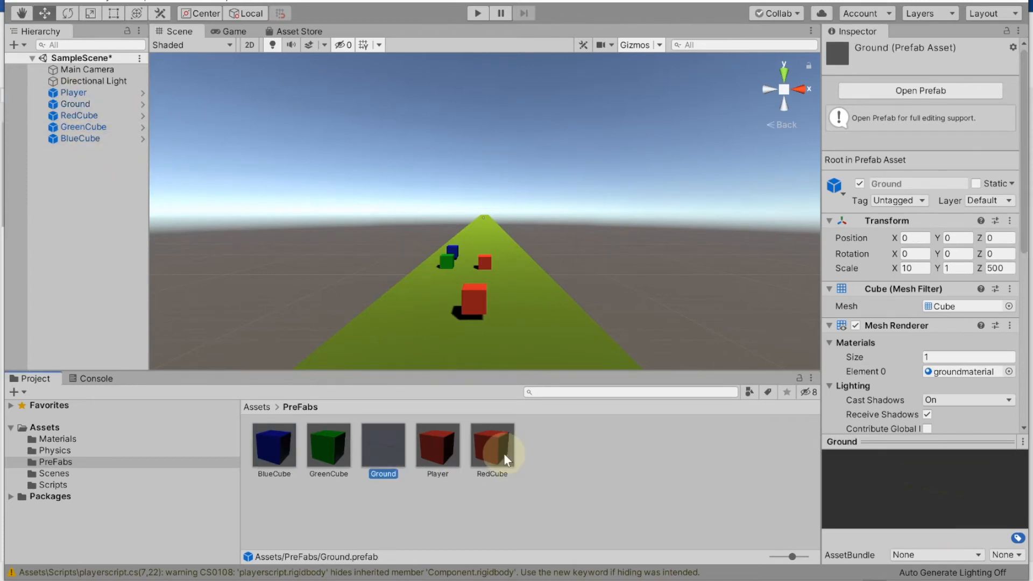
left_click(409, 528)
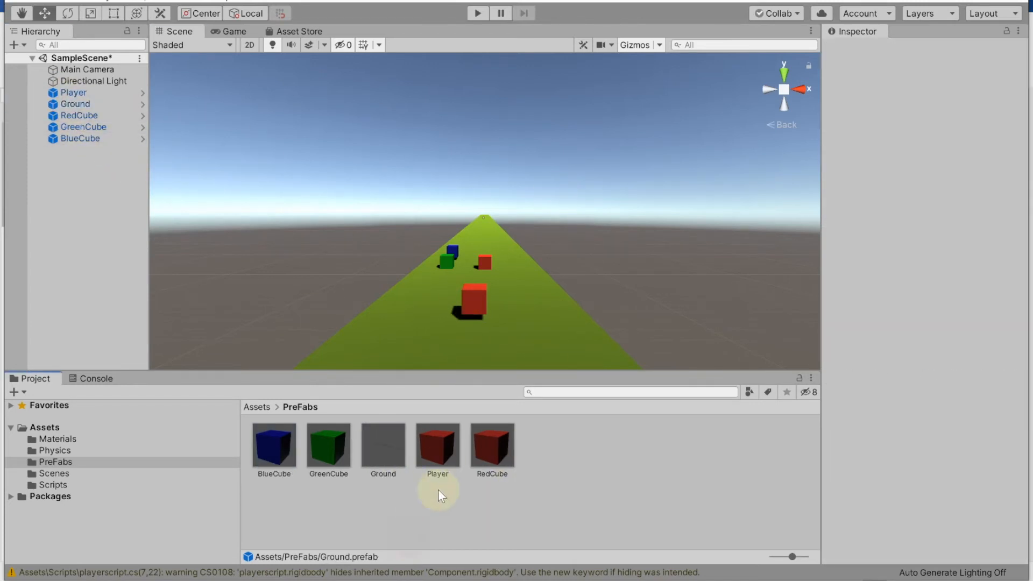
left_click(374, 445)
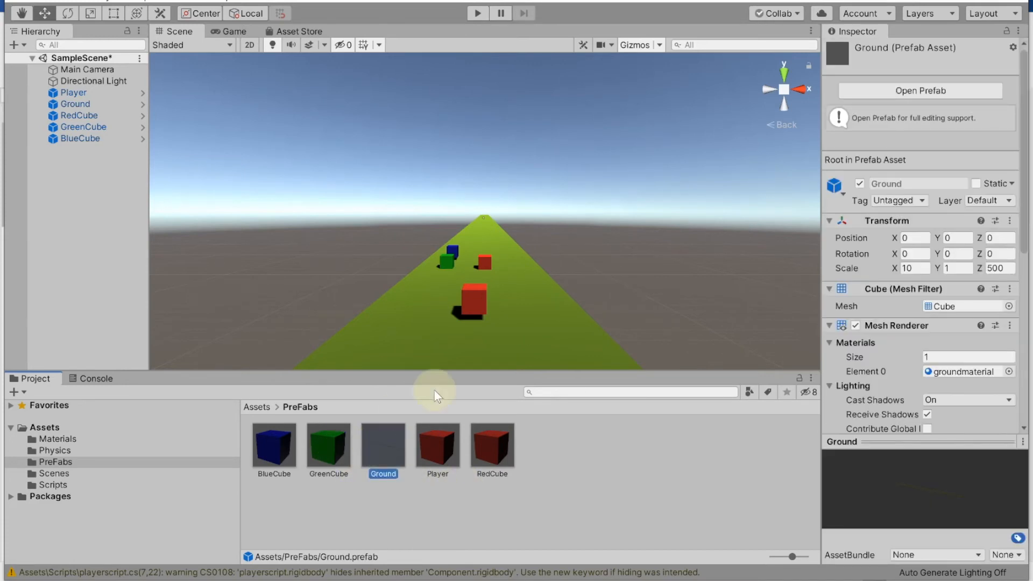
Delete RedCube from the scene.
scroll(525, 352, "up", 3)
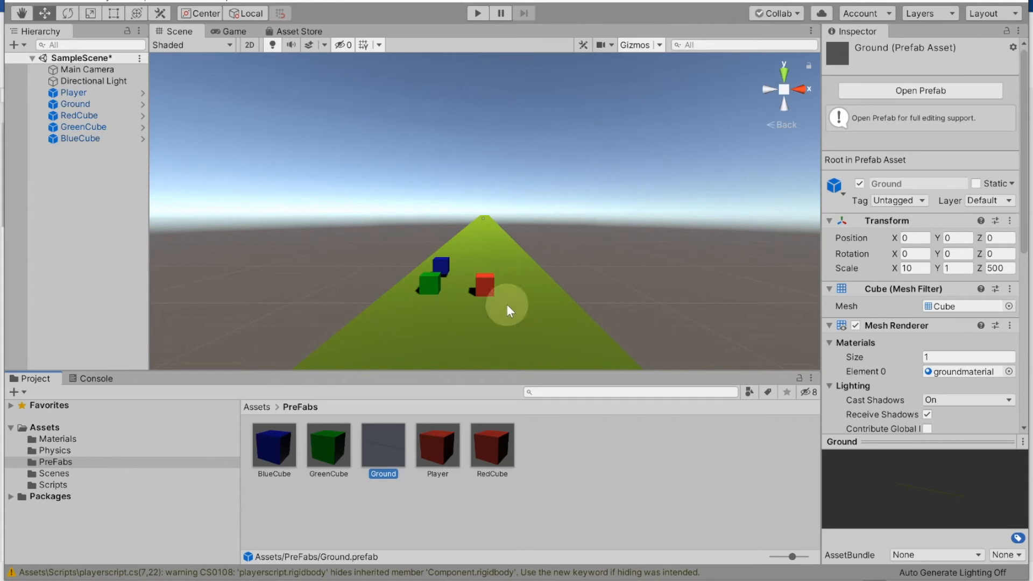
left_click(89, 115)
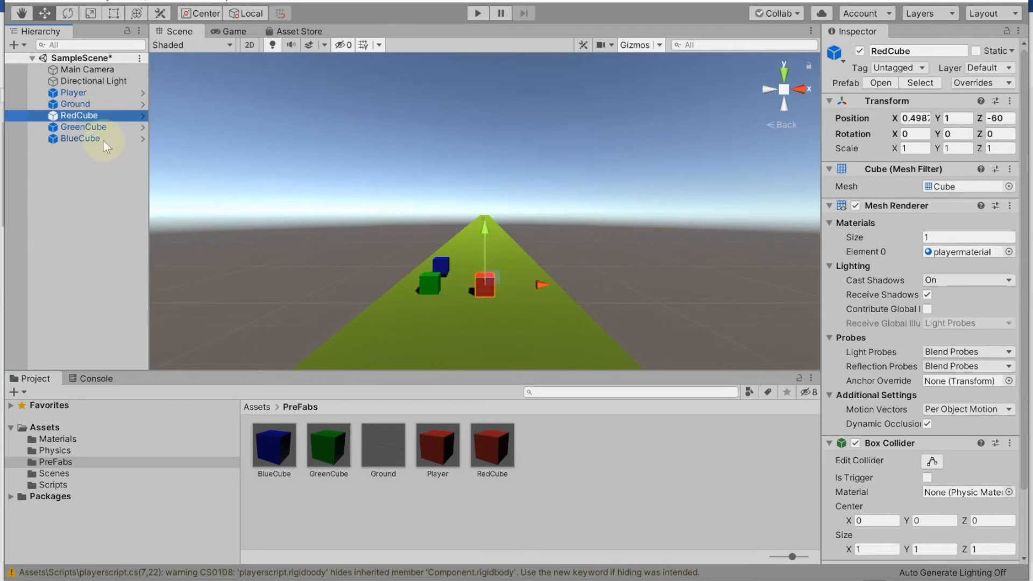
right_click(70, 115)
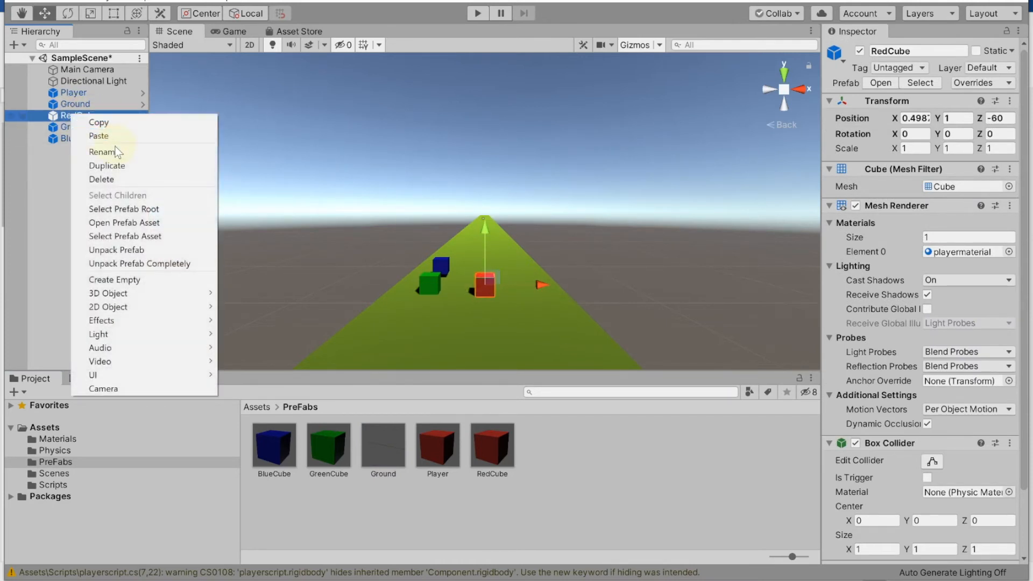
left_click(116, 178)
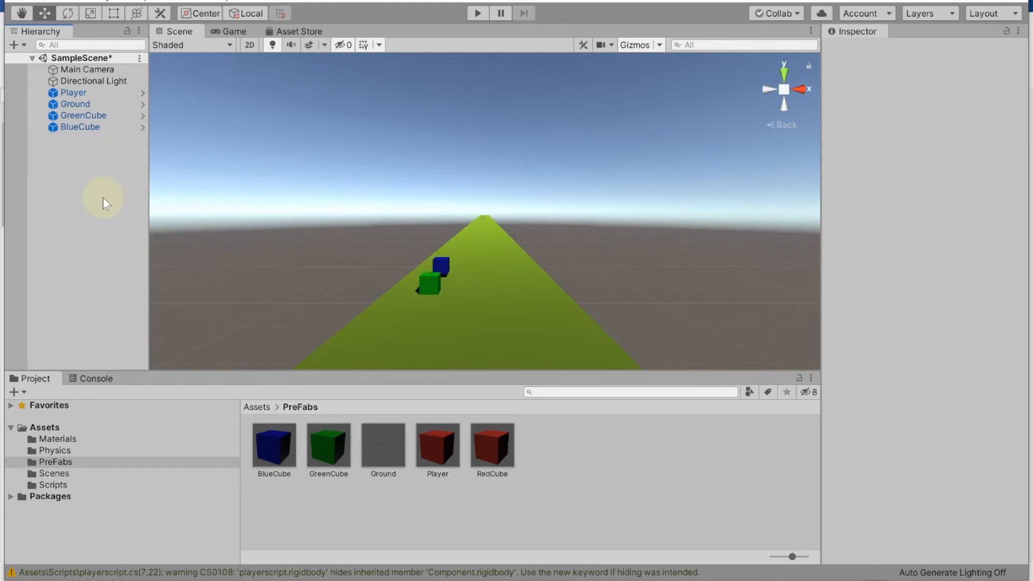
Place a new RedCube prefab instance on the ground beside GreenCube.
left_click_drag(502, 447, 480, 295)
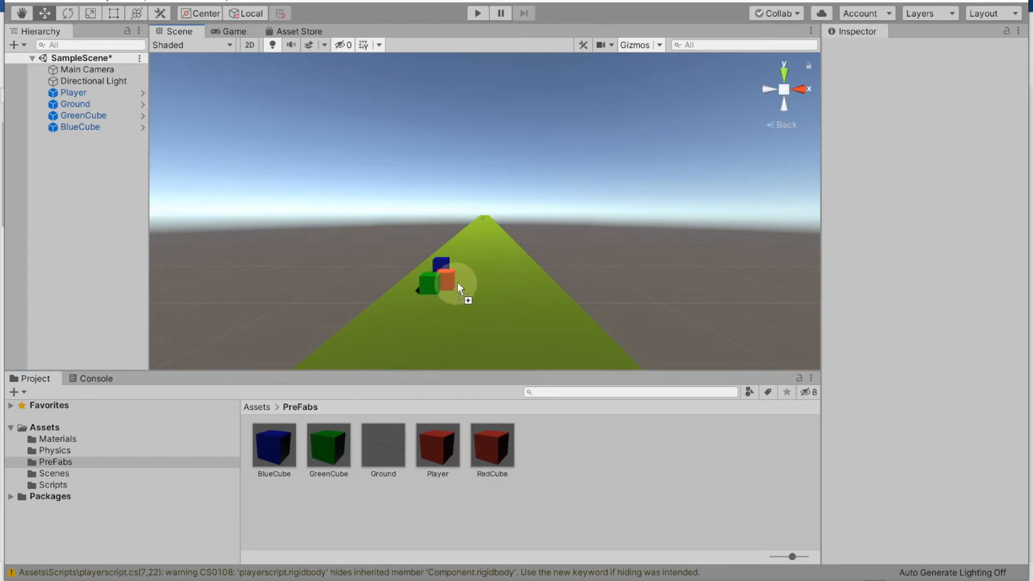
mouse_move(463, 292)
left_mouse_down()
mouse_move(512, 274)
mouse_move(459, 277)
left_mouse_up()
Move BlueCube across the ground to X 0.88 and raise it to Y 1.48.
left_click(444, 263)
left_click(470, 263)
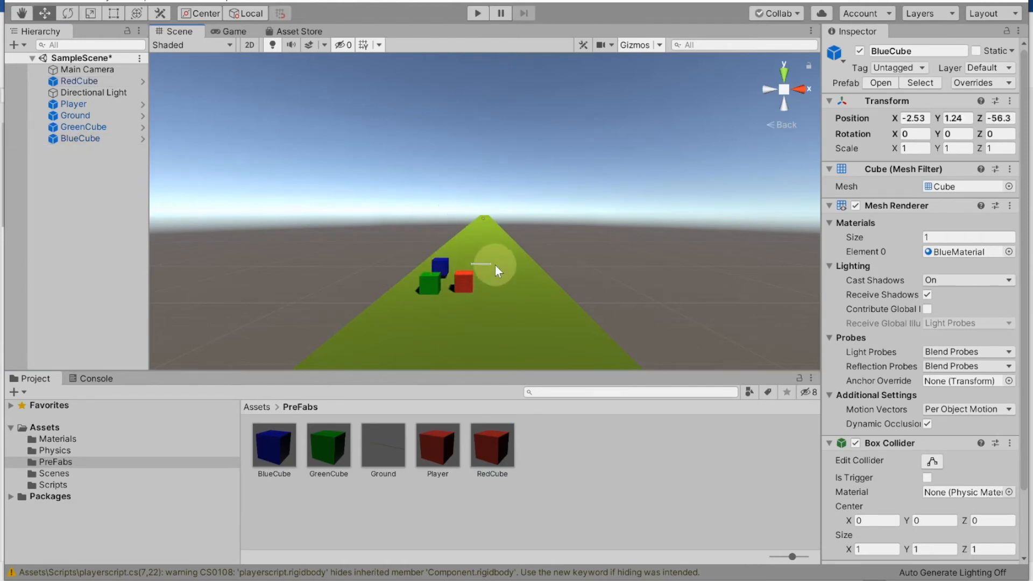
left_click(439, 267)
left_click_drag(465, 264, 516, 316)
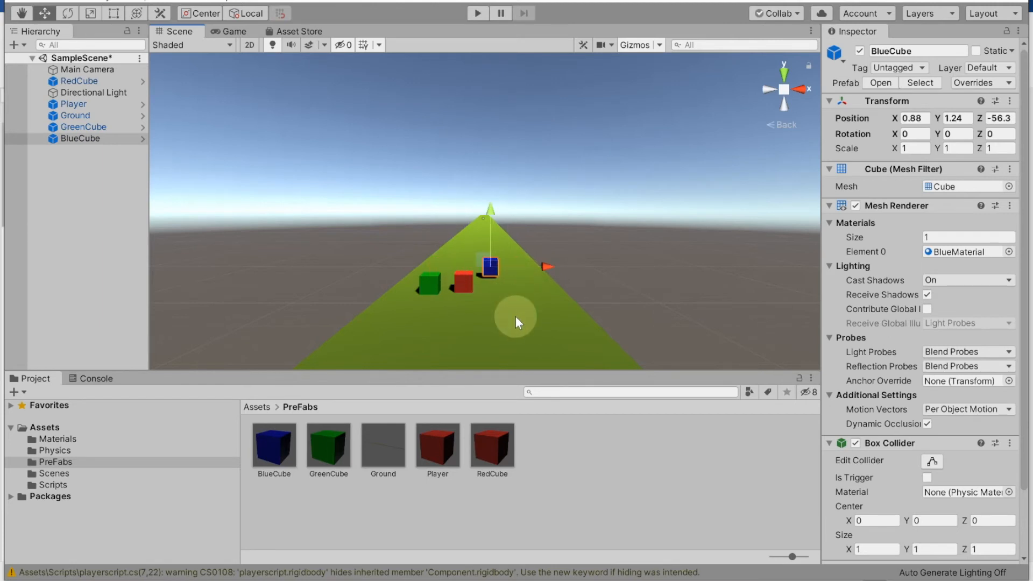
mouse_move(489, 218)
left_mouse_down()
mouse_move(488, 235)
mouse_move(490, 212)
left_mouse_up()
left_click(514, 282)
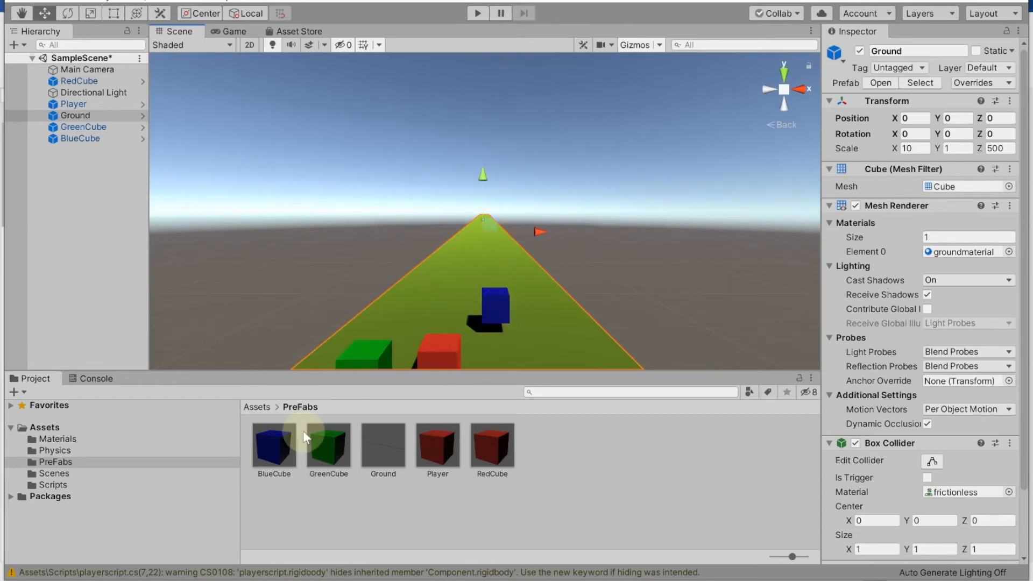
Place one BlueCube, one GreenCube and two RedCube prefab instances farther along the ground.
left_click_drag(269, 444, 425, 290)
left_click_drag(308, 443, 463, 276)
left_click_drag(493, 446, 508, 276)
left_click_drag(490, 441, 473, 257)
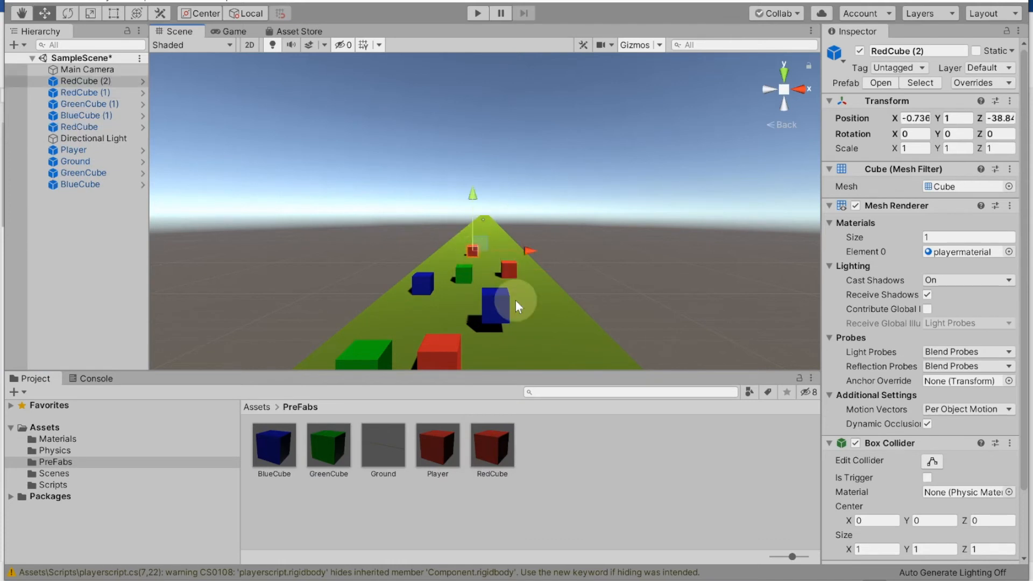
Add a BlueCube at X about 2.16 and a GreenCube at X about 4.34, and move RedCube closer to the player.
scroll(515, 300, "down", 3)
left_click_drag(272, 455, 525, 312)
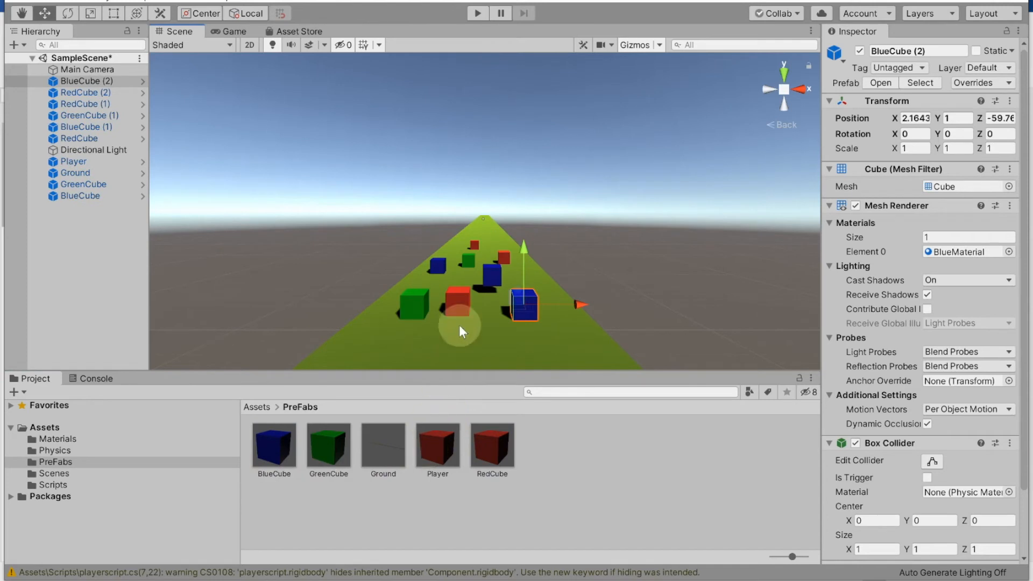
left_click(461, 301)
left_click_drag(459, 299, 427, 378)
left_click_drag(327, 473, 569, 312)
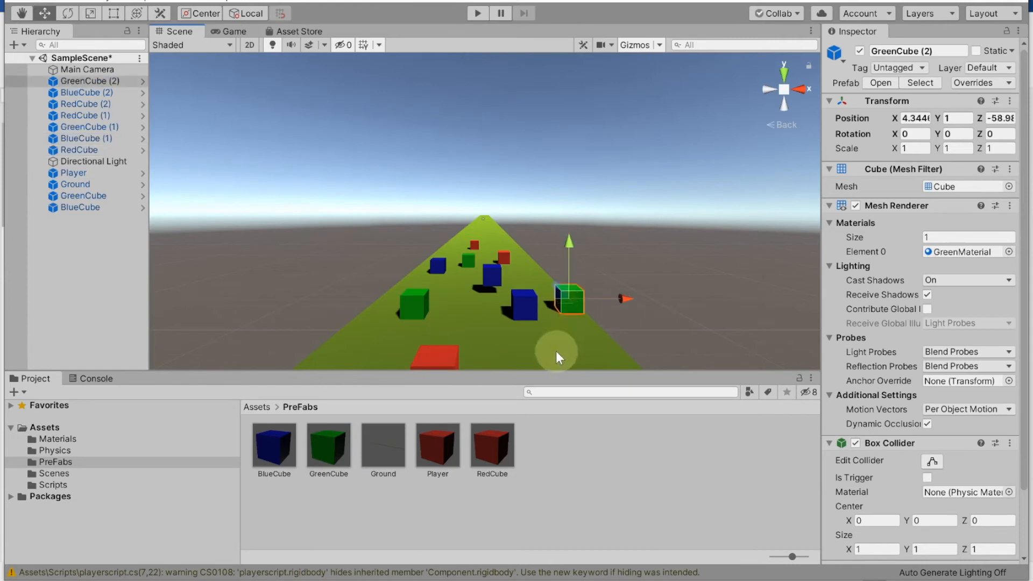
Move GreenCube (2) to Y 0.43 and Z about -58.06.
left_click(524, 272)
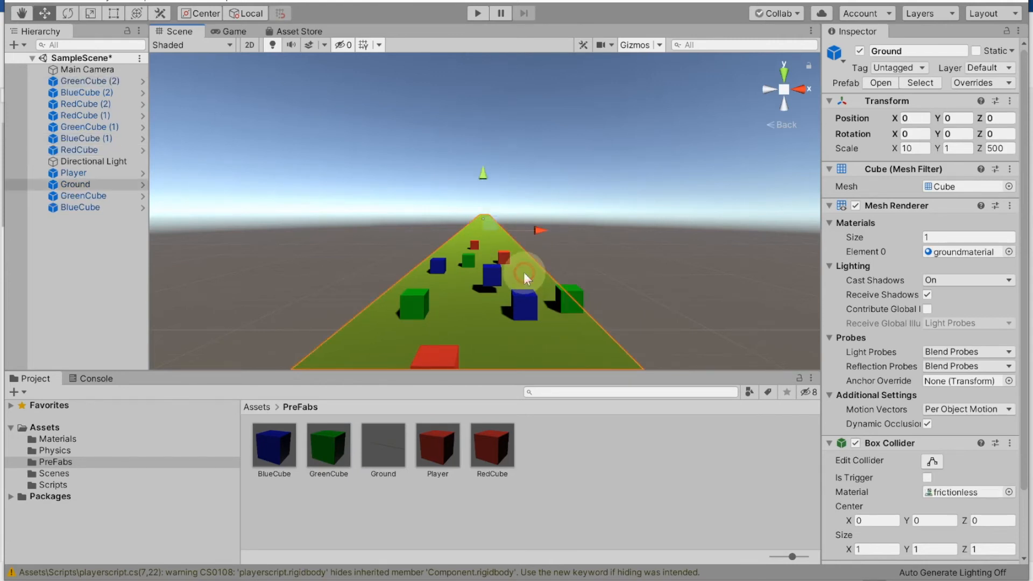
left_click(564, 301)
left_click(561, 302)
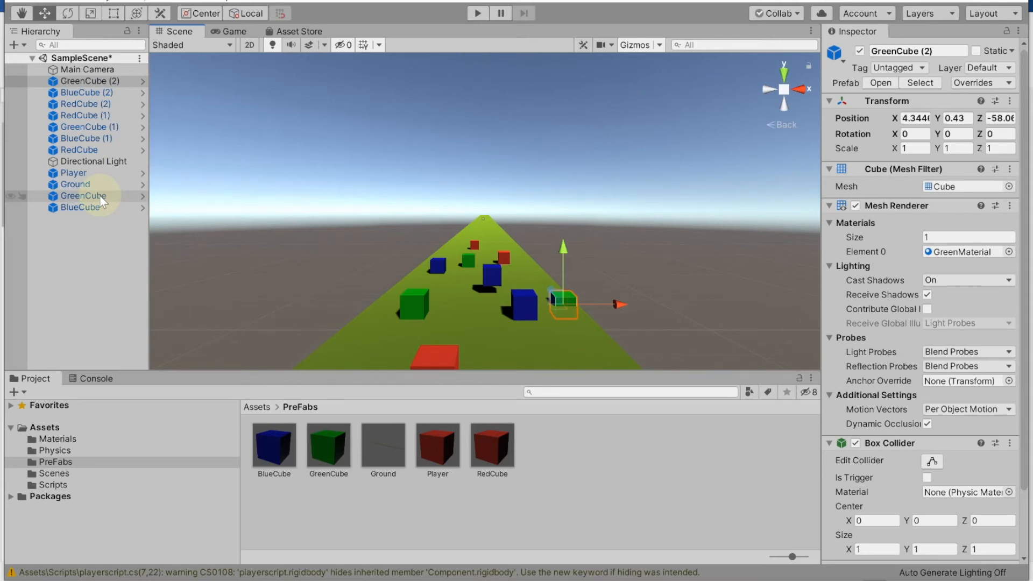
Change the Albedo color of BlueMaterial in the Materials folder to pink, hexadecimal FF00B9.
left_click(282, 447)
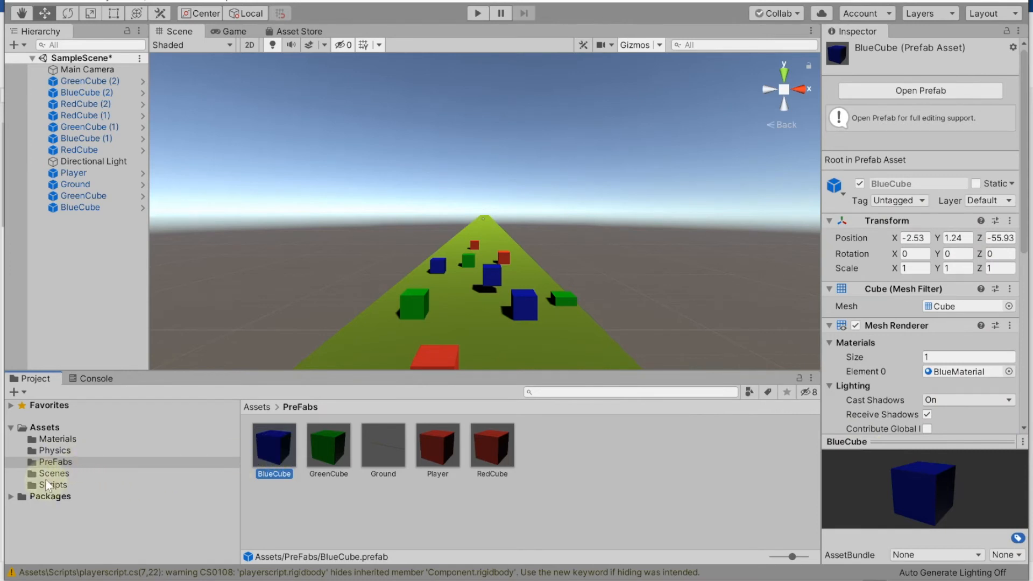
left_click(53, 428)
left_click(53, 439)
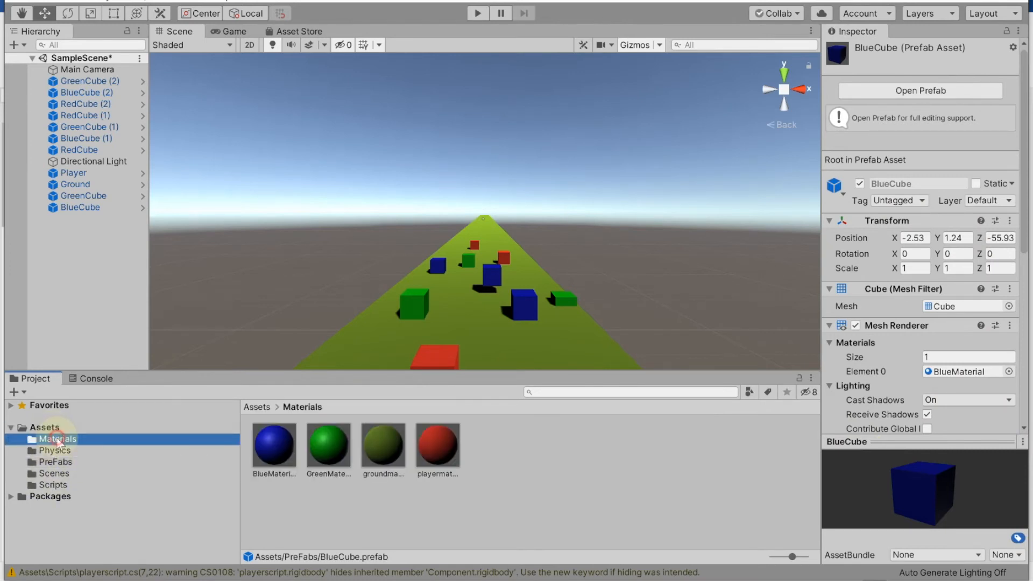
left_click(274, 437)
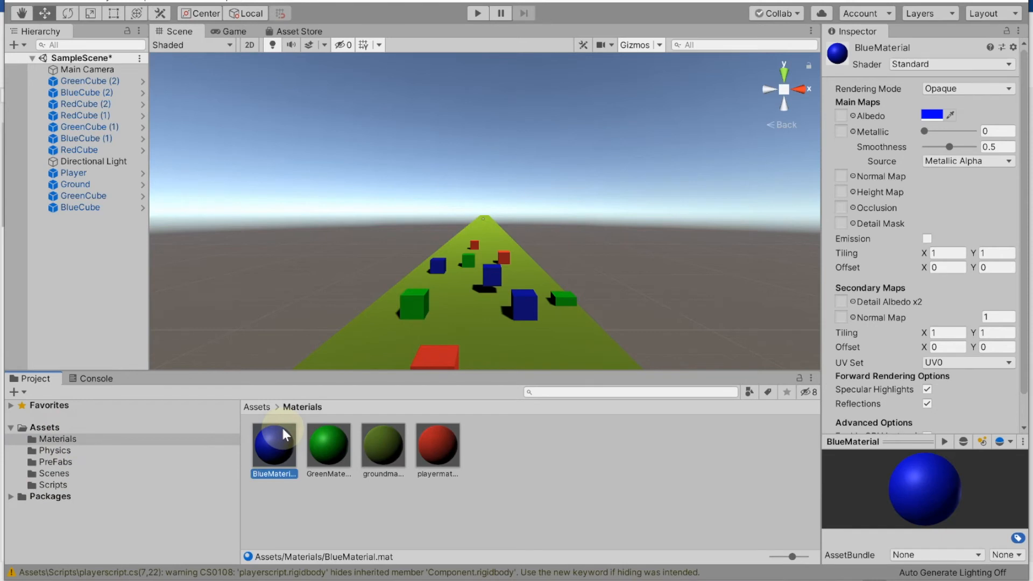
left_click(932, 114)
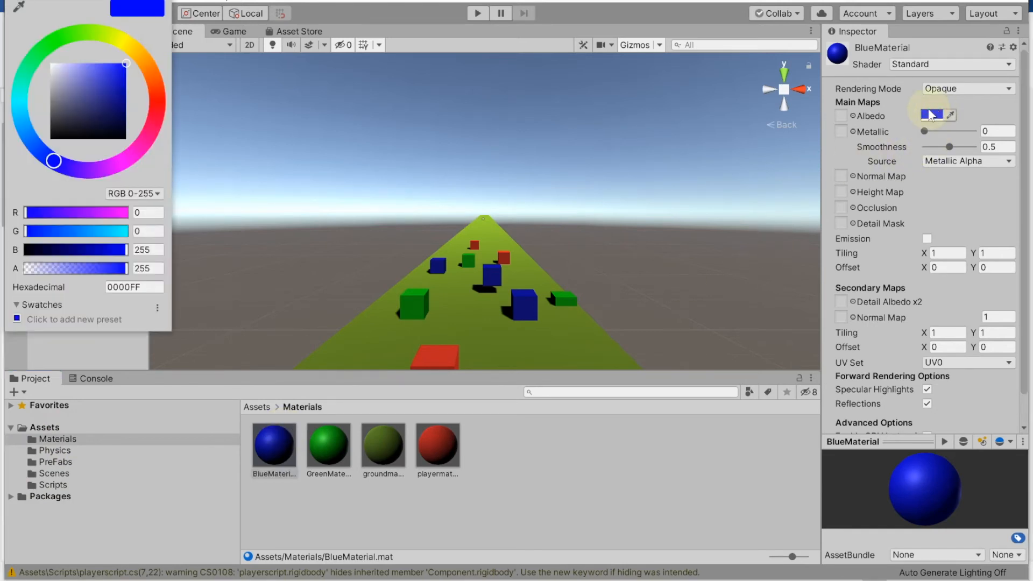
left_click(138, 149)
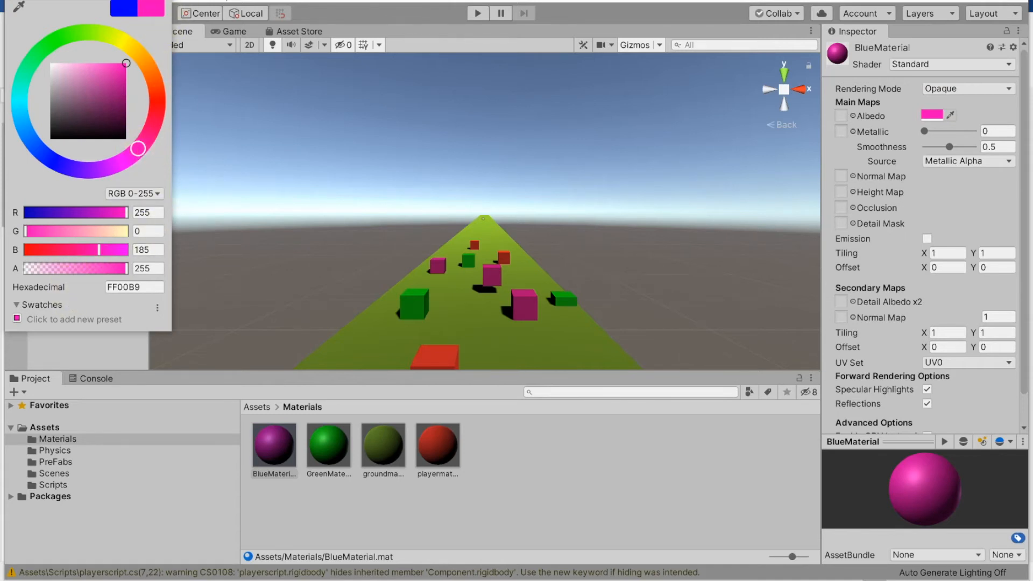
Set the Albedo of BlueMaterial back to blue with R 0 and B 255, and deselect the material.
left_click(153, 212)
type("2")
key("BackSpace")
type("0")
left_click(159, 255)
type("255")
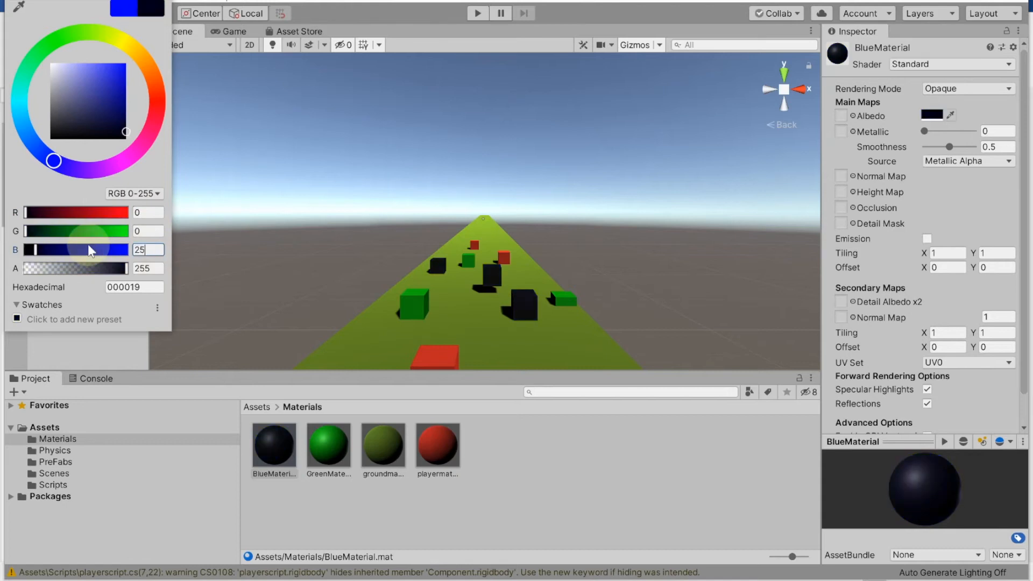
left_click(161, 1)
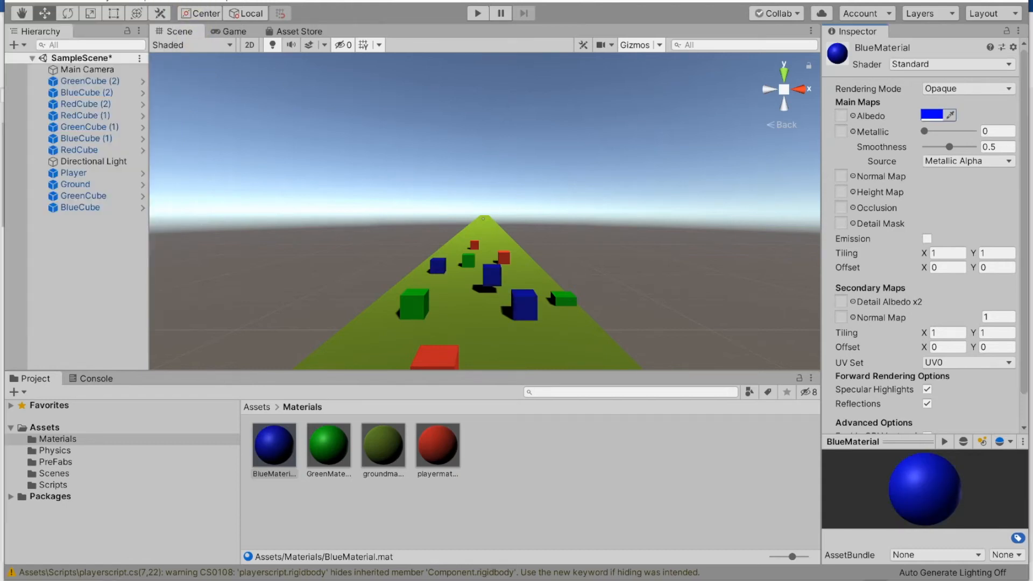
left_click(473, 481)
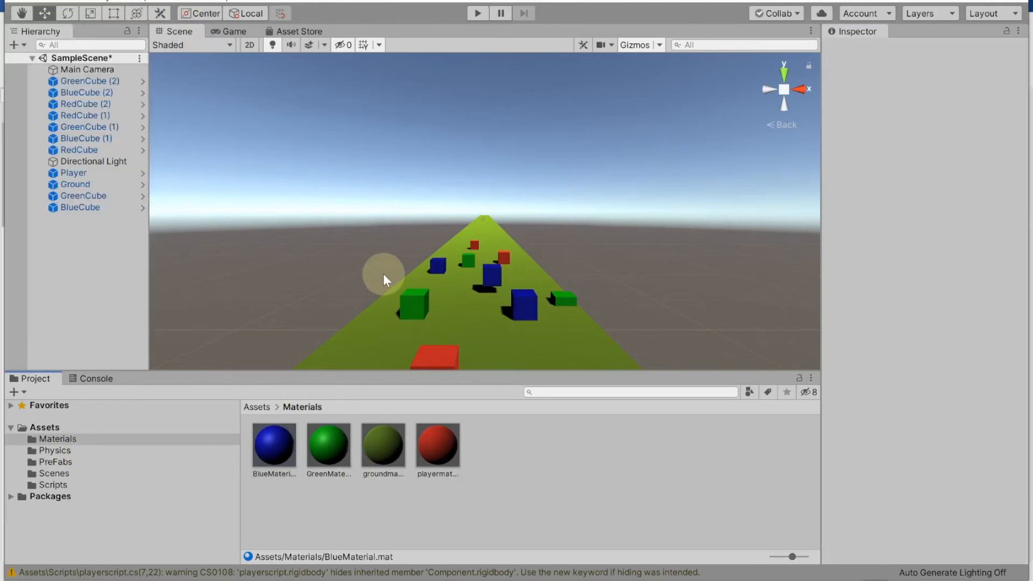
scroll(383, 274, "up", 2)
scroll(383, 273, "down", 8)
scroll(383, 274, "up", 5)
scroll(383, 274, "up", 2)
scroll(384, 273, "down", 4)
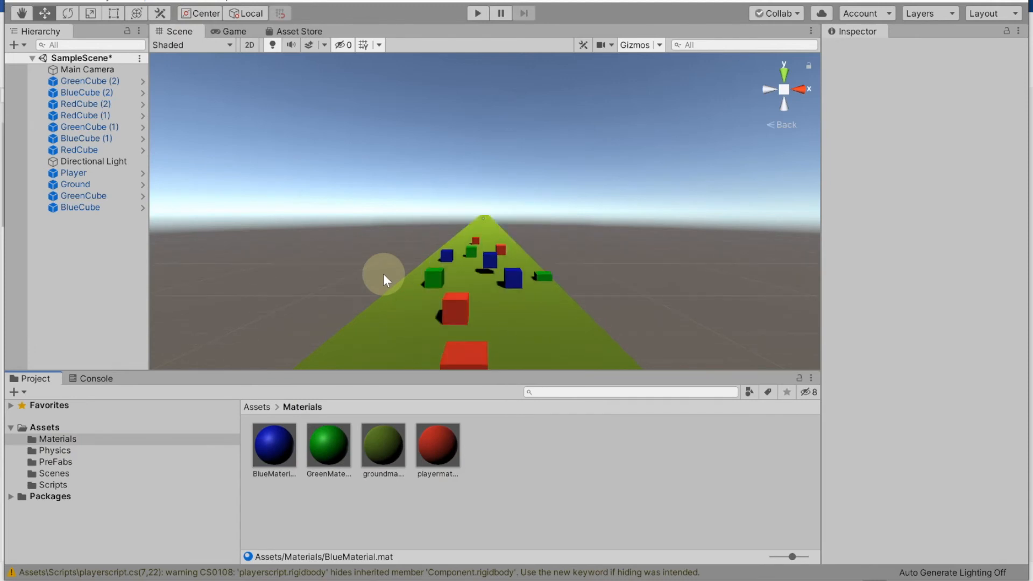
Delete GreenCube (2), BlueCube (2) and RedCube (2) from the scene.
left_click(74, 208)
left_click(62, 72)
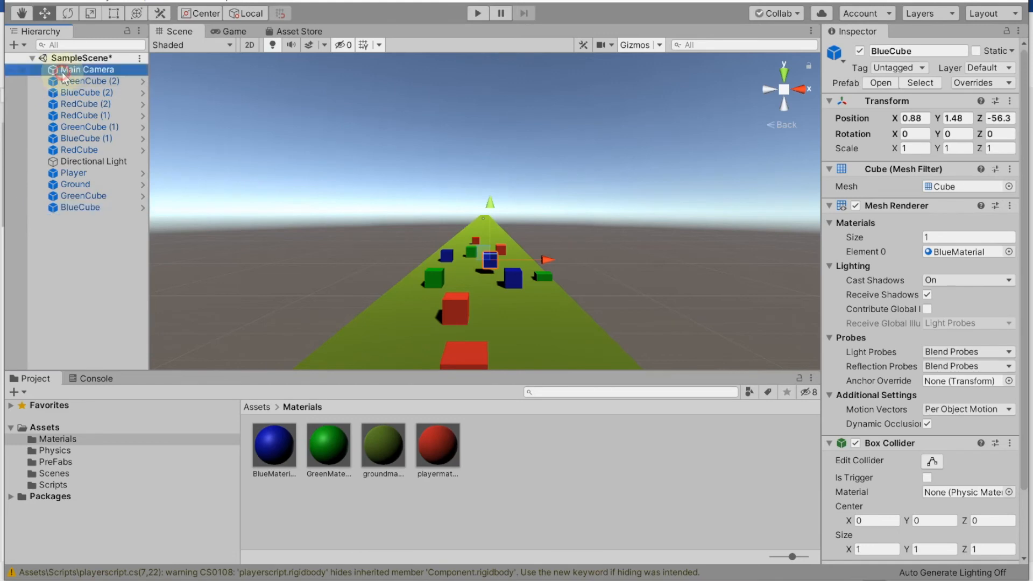
right_click(66, 81)
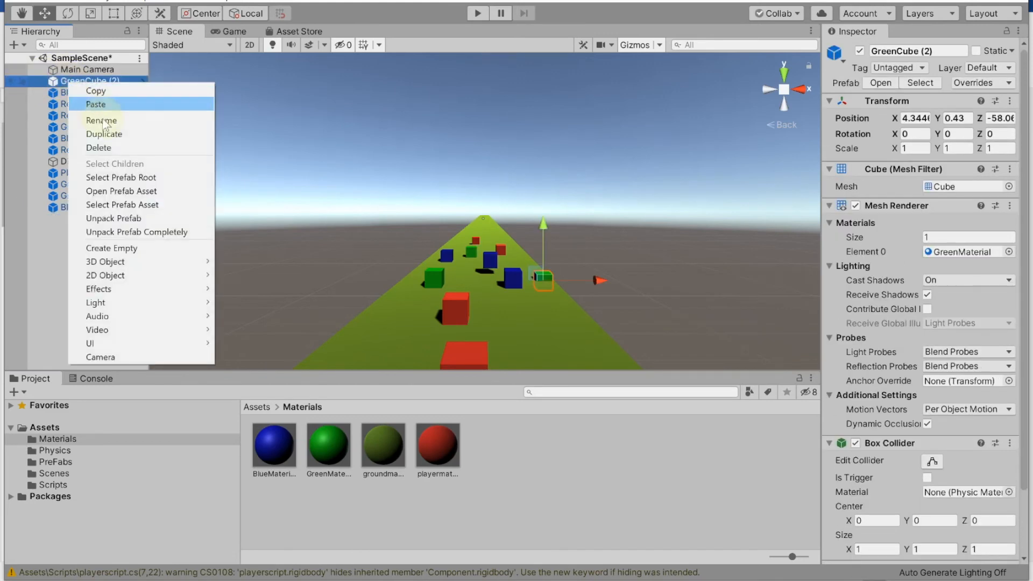
left_click(99, 148)
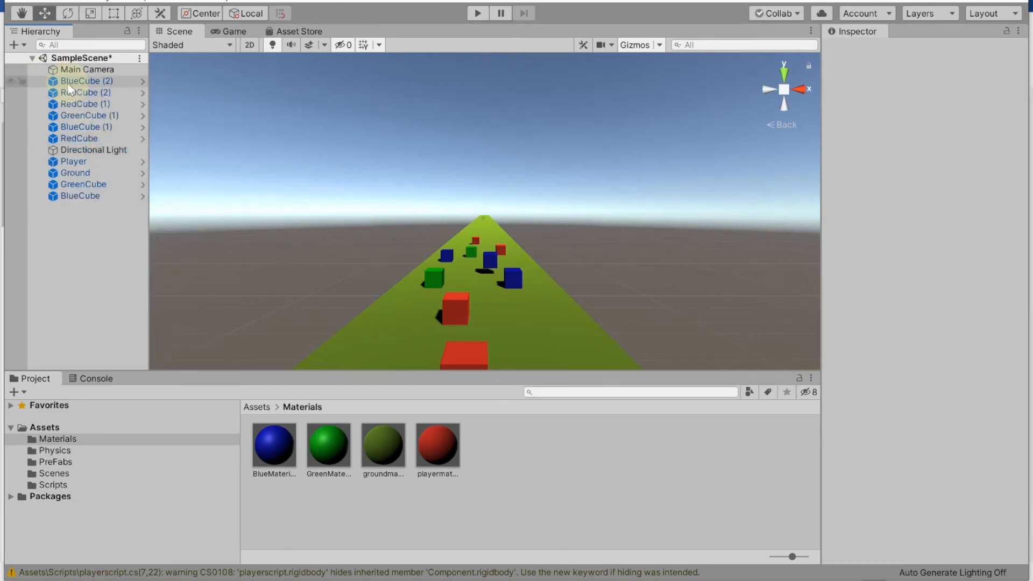
right_click(69, 86)
left_click(105, 148)
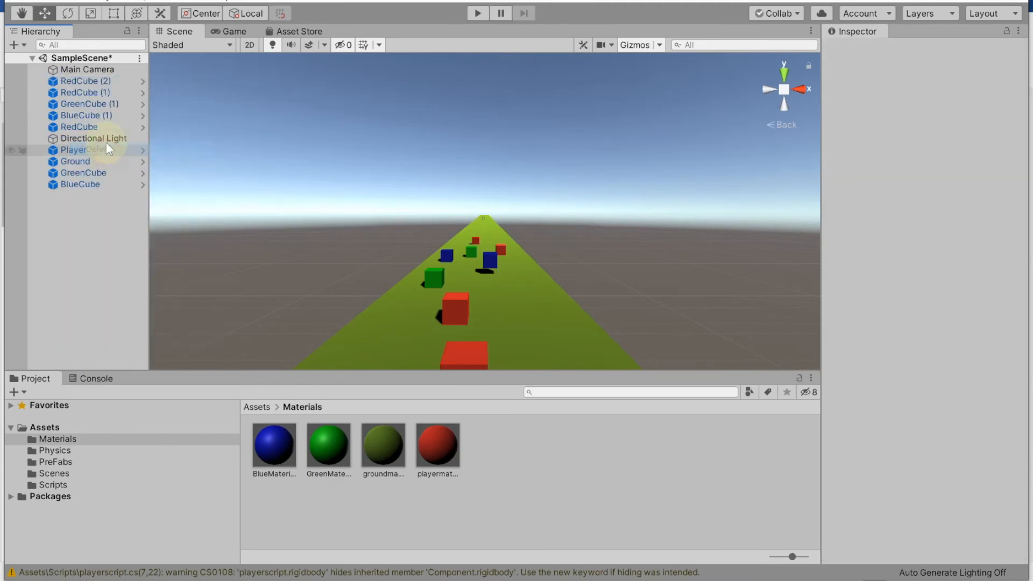
right_click(87, 81)
left_click(105, 147)
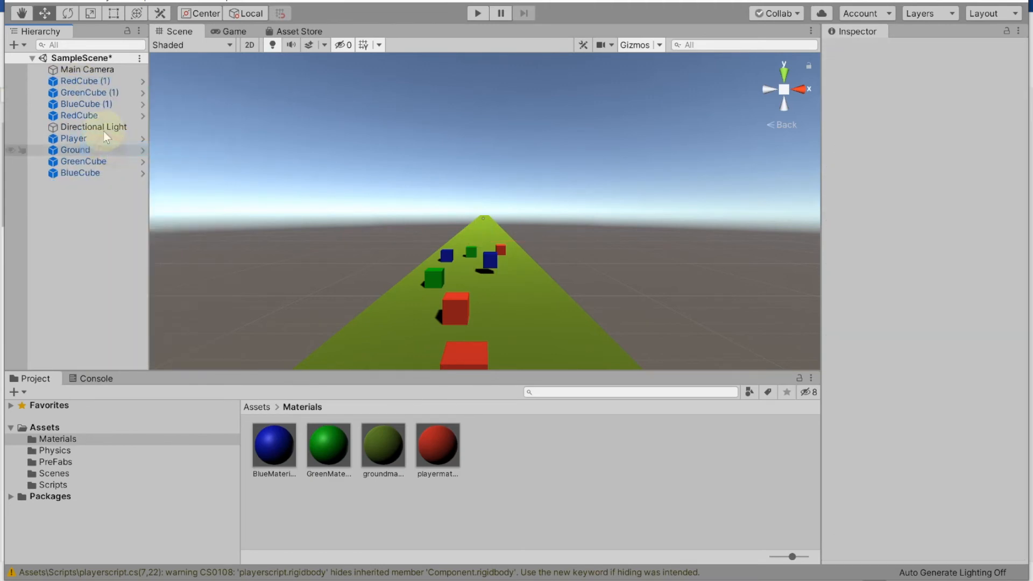
Delete RedCube (1), GreenCube (1), BlueCube (1) and RedCube from the scene.
right_click(80, 82)
left_click(108, 148)
right_click(80, 81)
left_click(110, 146)
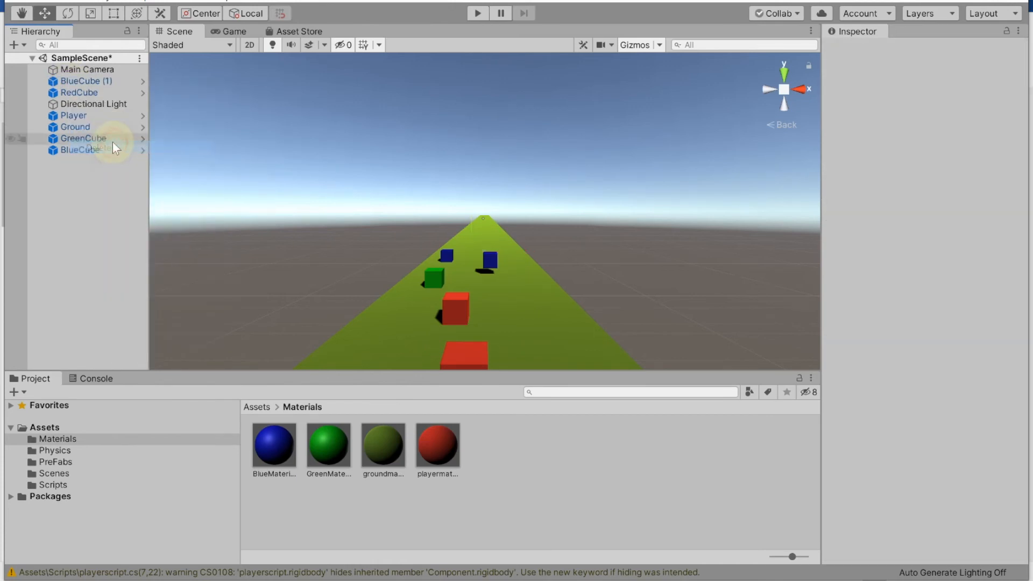
left_click(82, 82)
right_click(81, 79)
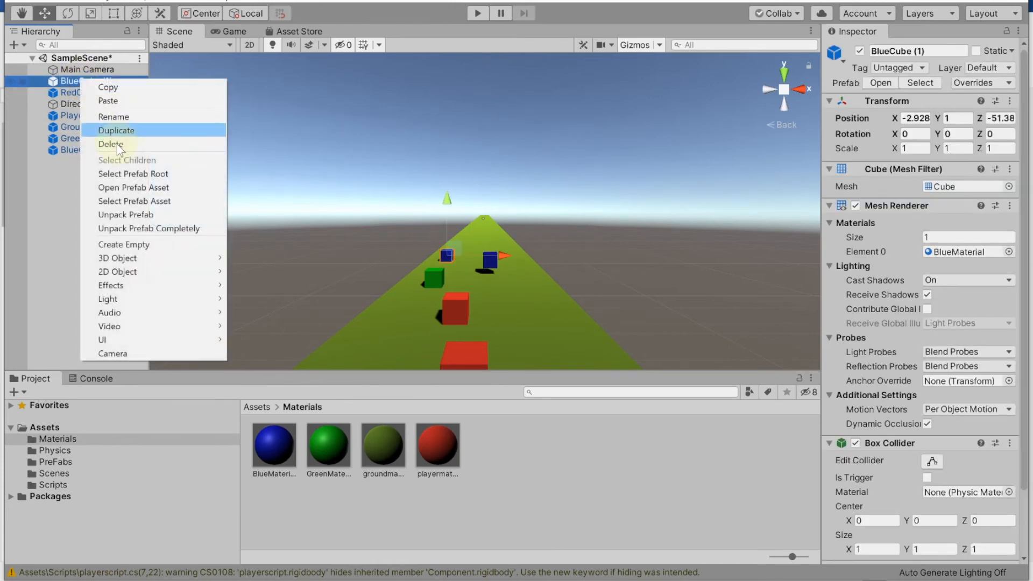
left_click(118, 144)
left_click(80, 81)
right_click(78, 81)
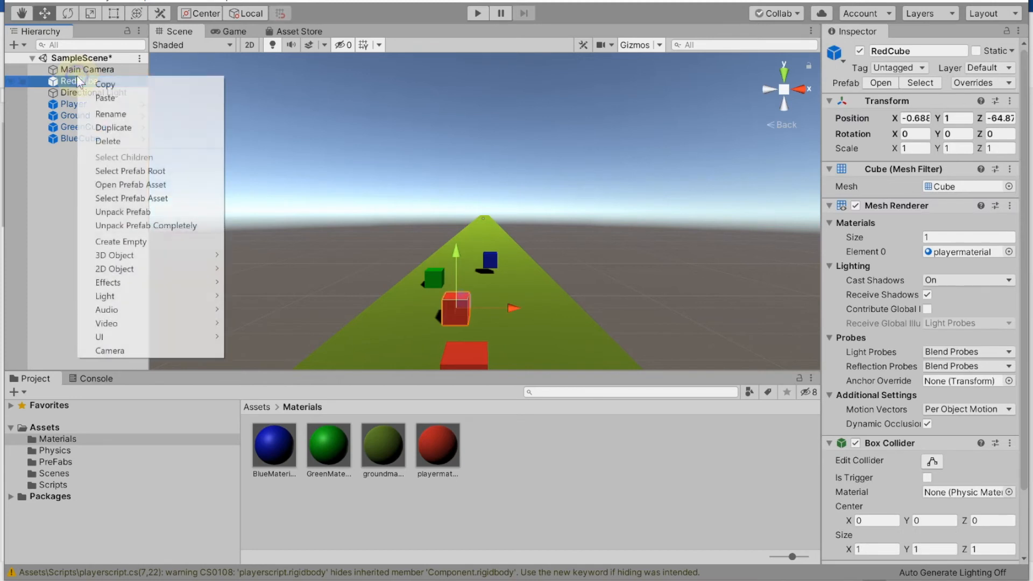
left_click(116, 143)
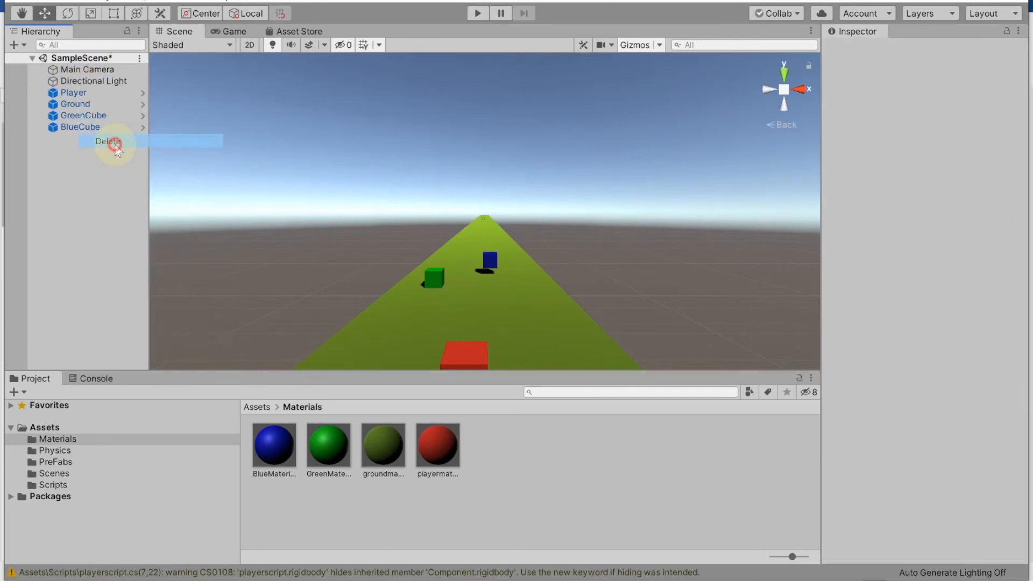
left_click(395, 580)
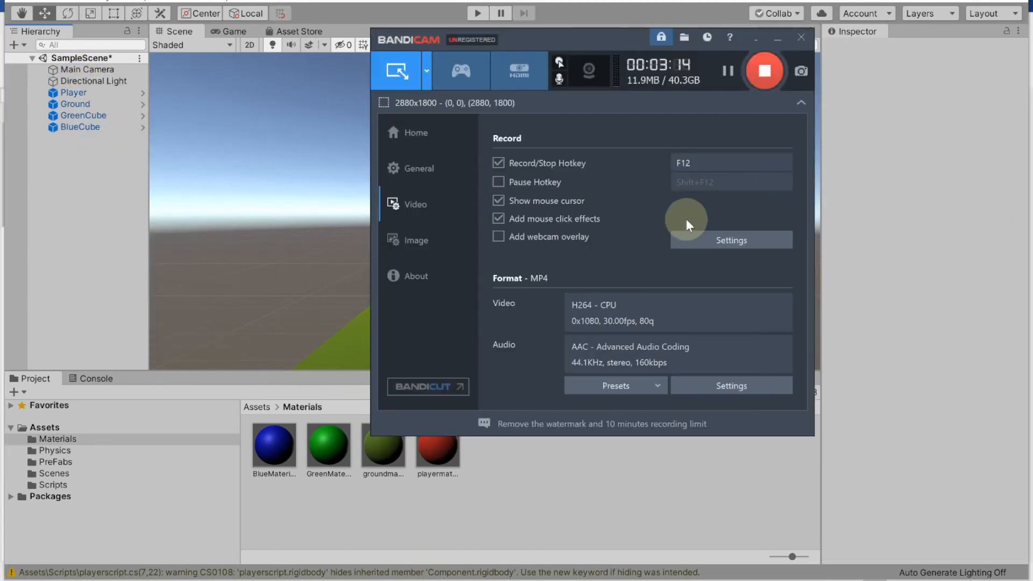
left_click(725, 72)
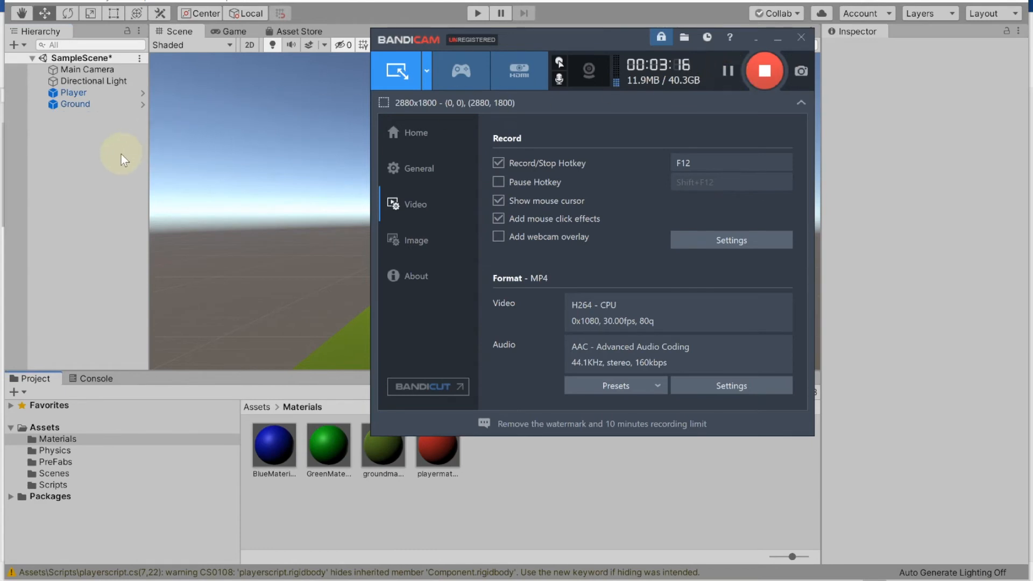
left_click(137, 189)
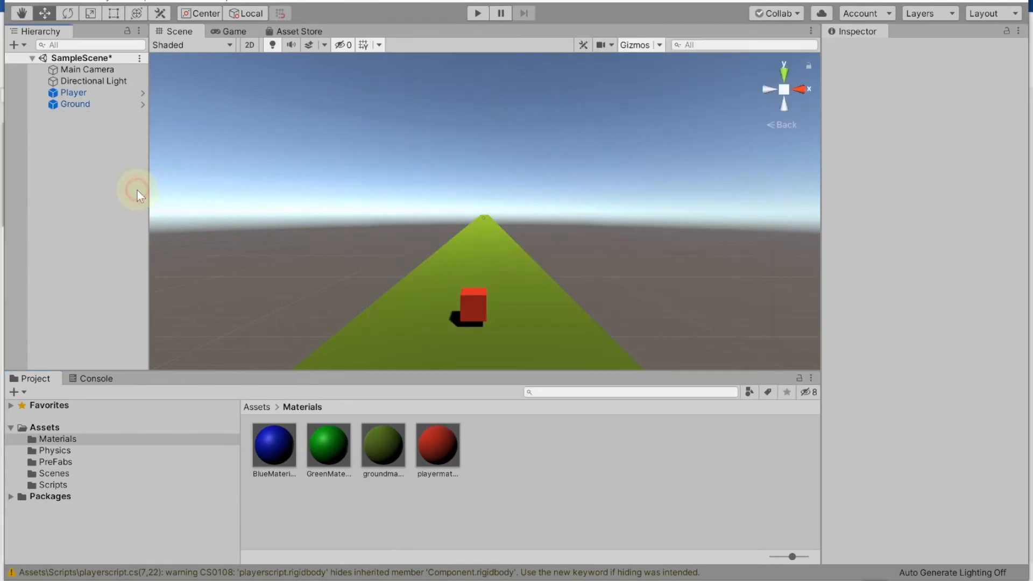
right_click(73, 158)
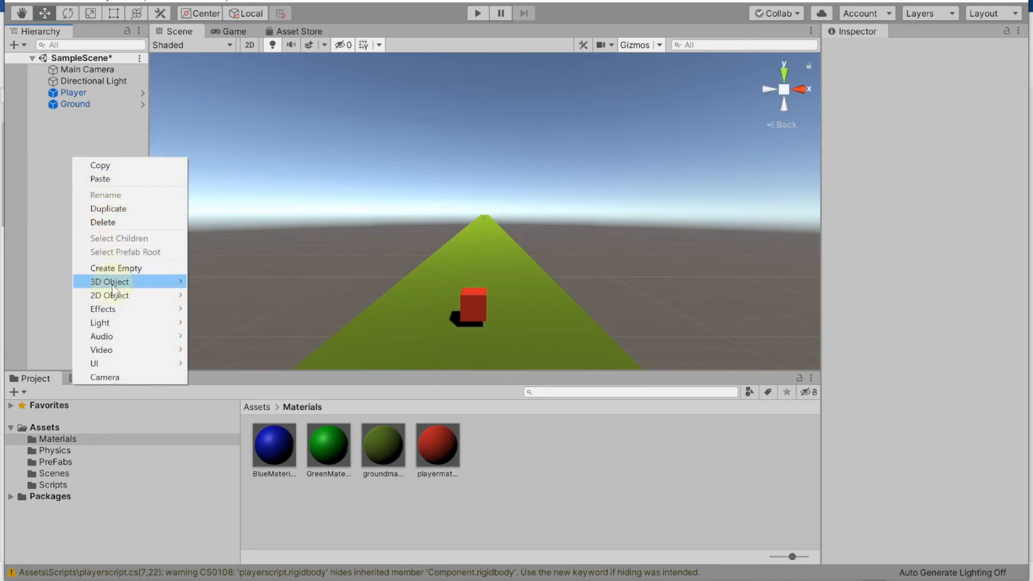
left_click(125, 269)
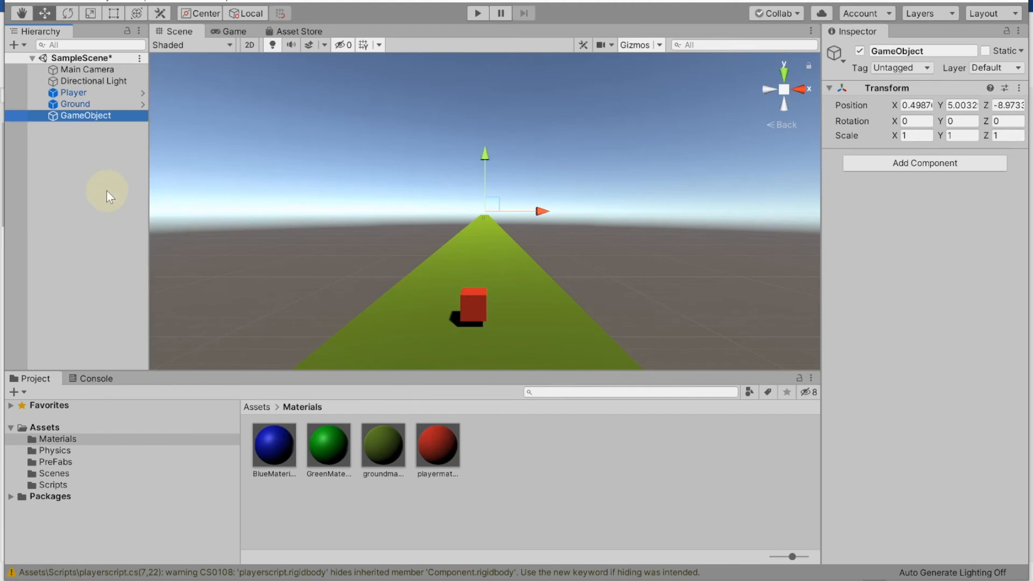
right_click(72, 115)
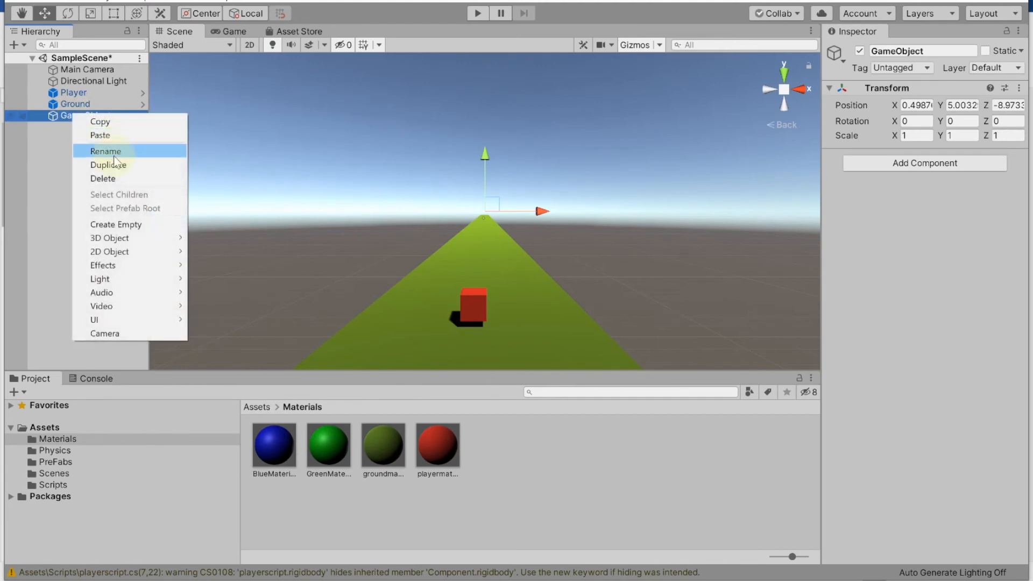
left_click(112, 182)
Add a 3D cube to the scene and lower it onto the ground at about Y 0.95.
right_click(52, 182)
left_click(106, 306)
left_click(188, 307)
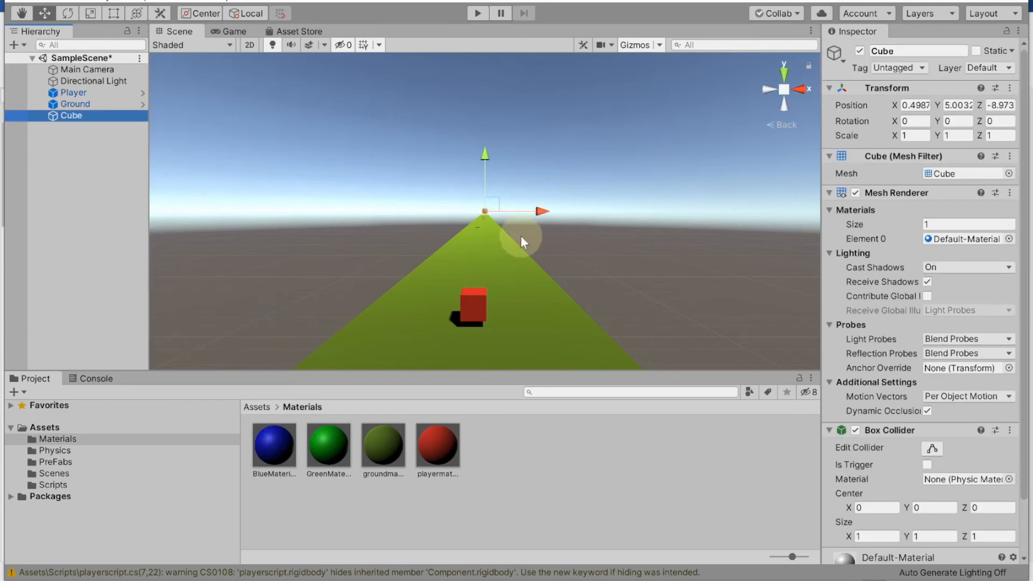
scroll(474, 261, "up", 10)
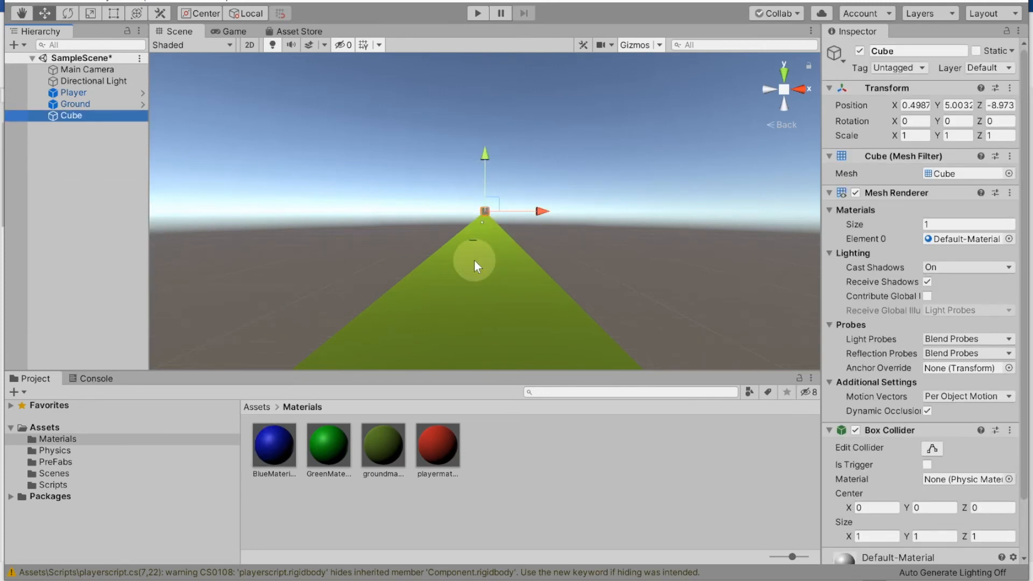
left_click_drag(485, 151, 478, 211)
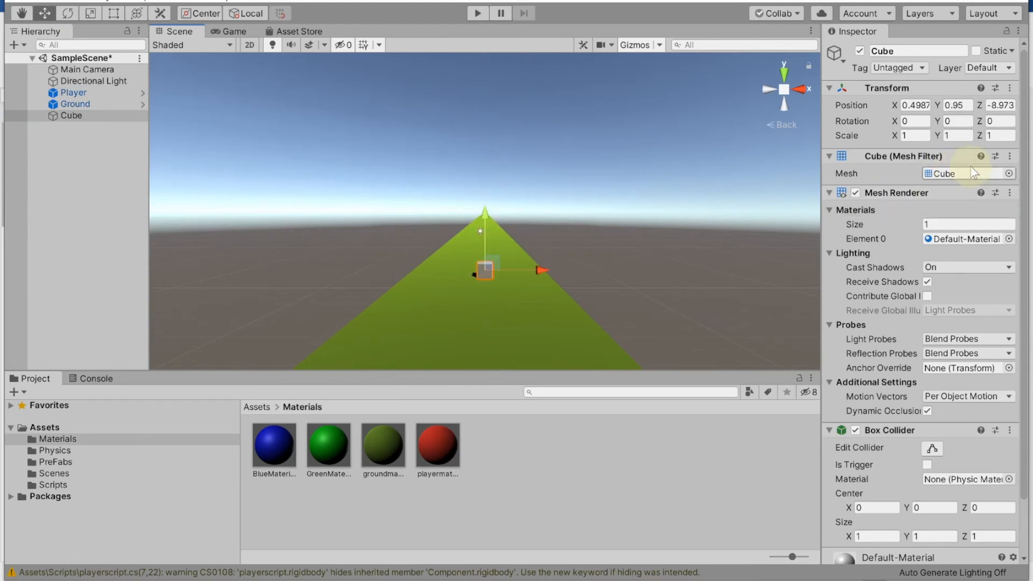
Set the new cube's Z position to -65 so it sits near the player on the track.
left_click(1002, 105)
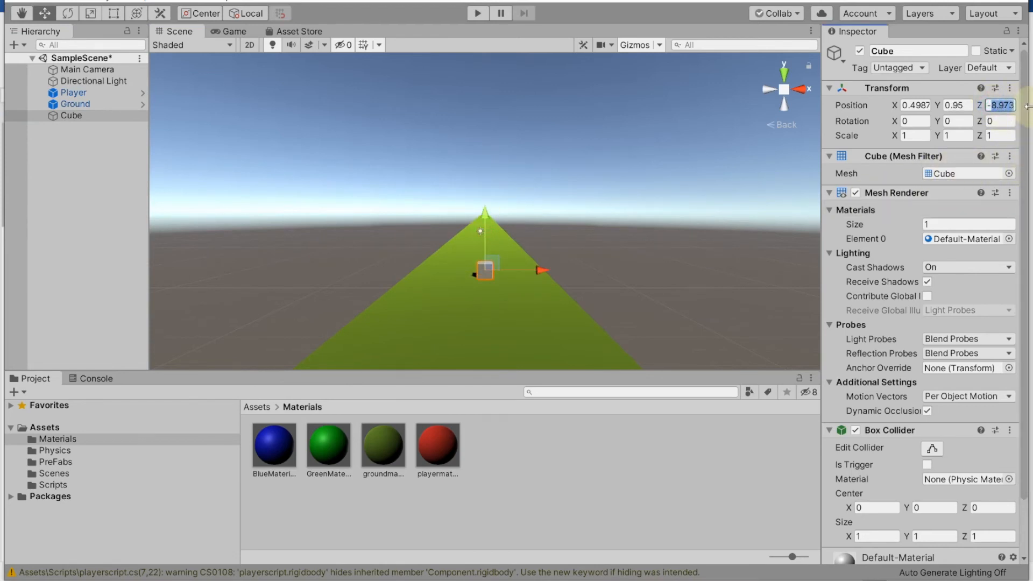
type("-6")
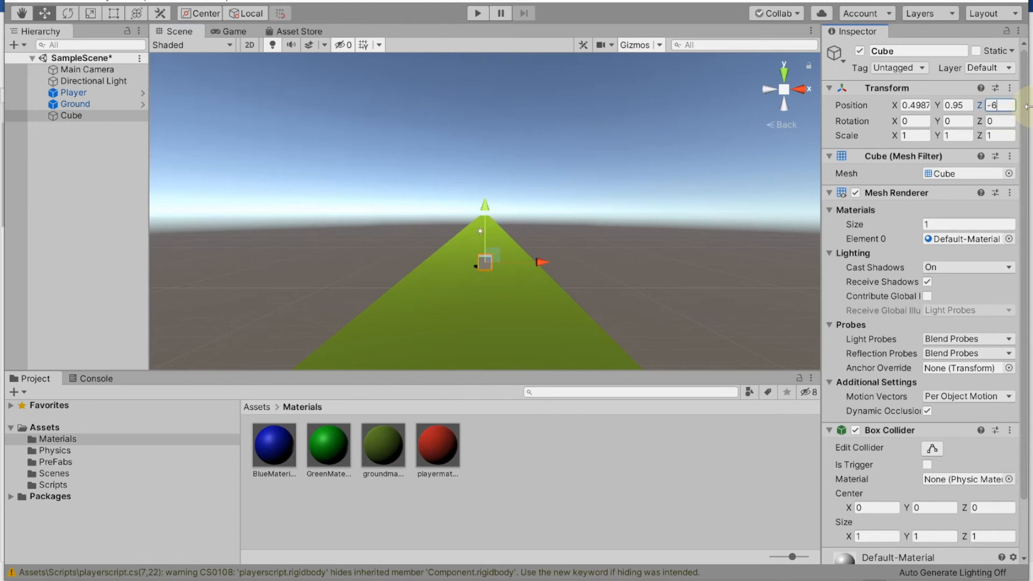
type("5")
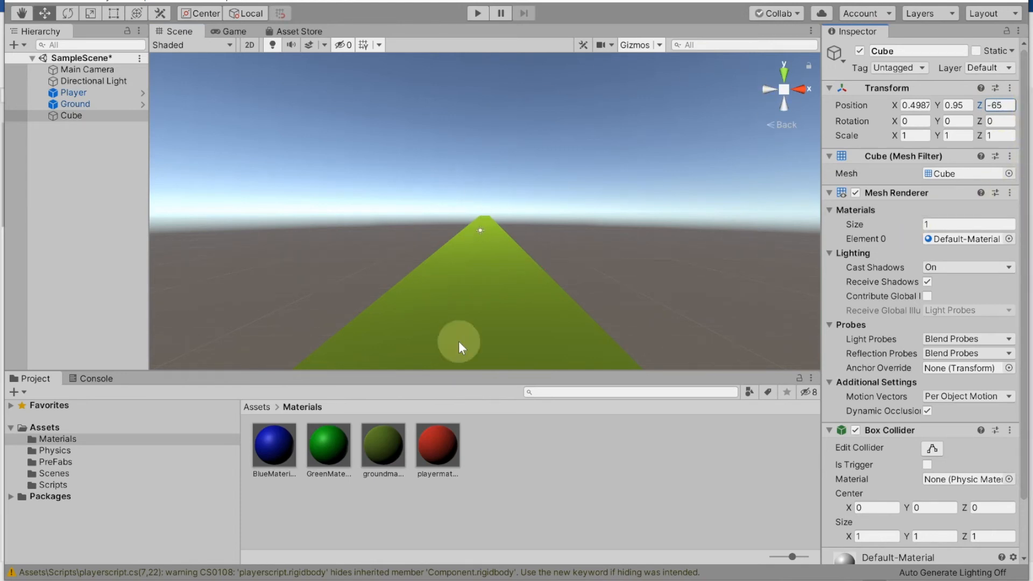
scroll(477, 231, "down", 10)
scroll(477, 231, "up", 5)
scroll(477, 230, "down", 2)
scroll(476, 230, "up", 2)
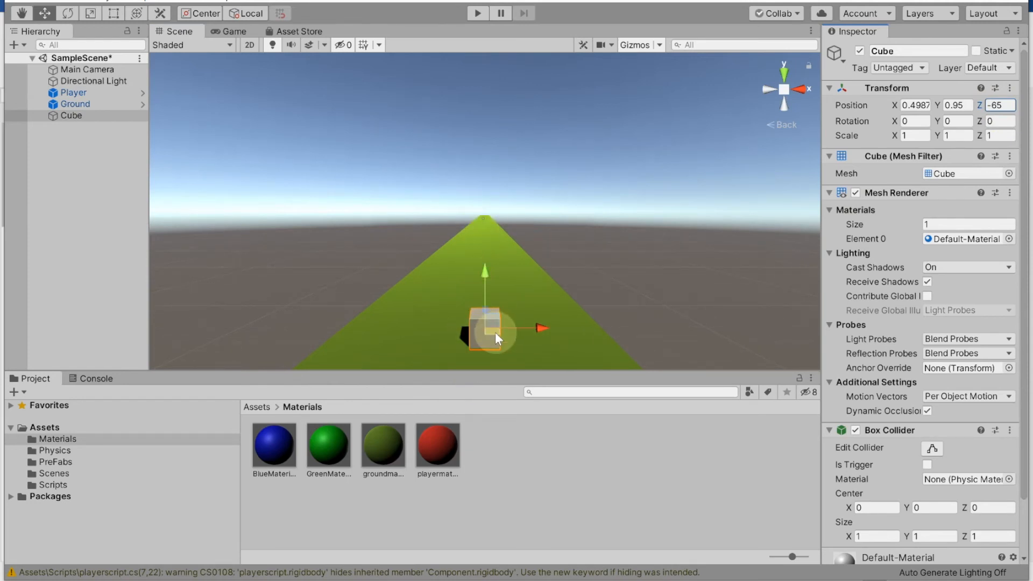
Rename the new cube in the scene as Obstacle.
left_click(75, 115)
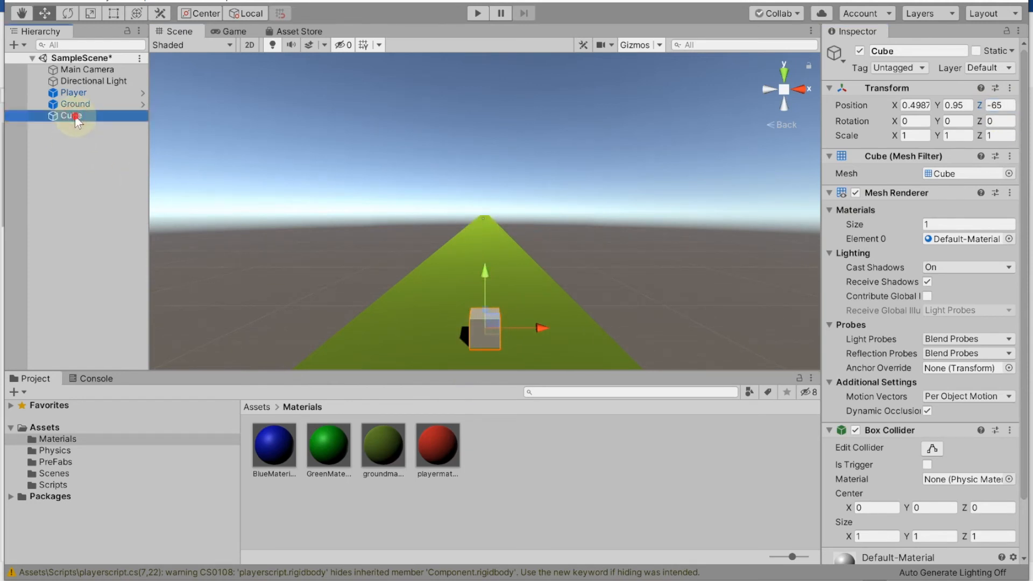
left_click(79, 115)
right_click(80, 116)
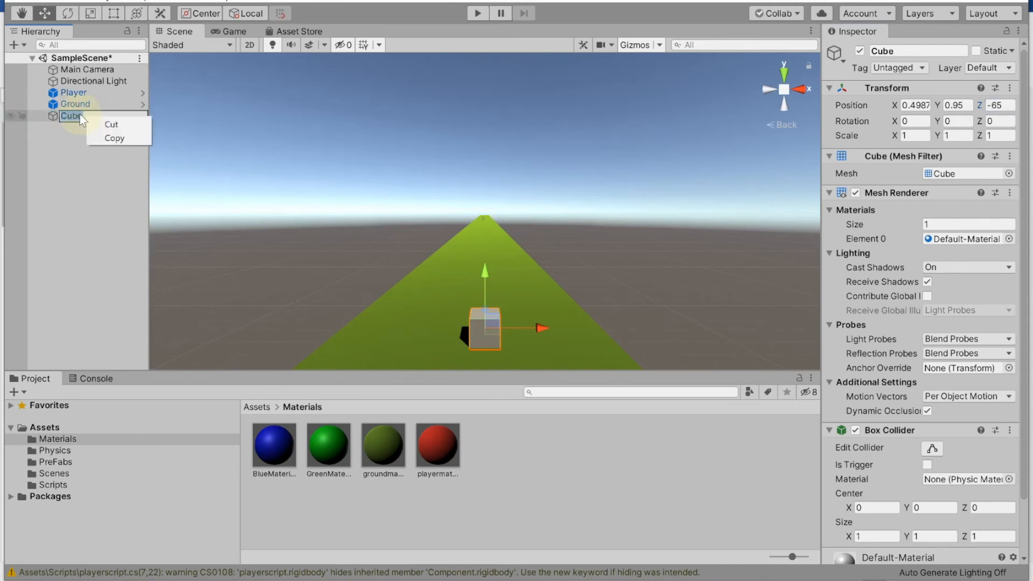
left_click(80, 115)
key("BackSpace")
type("Obs")
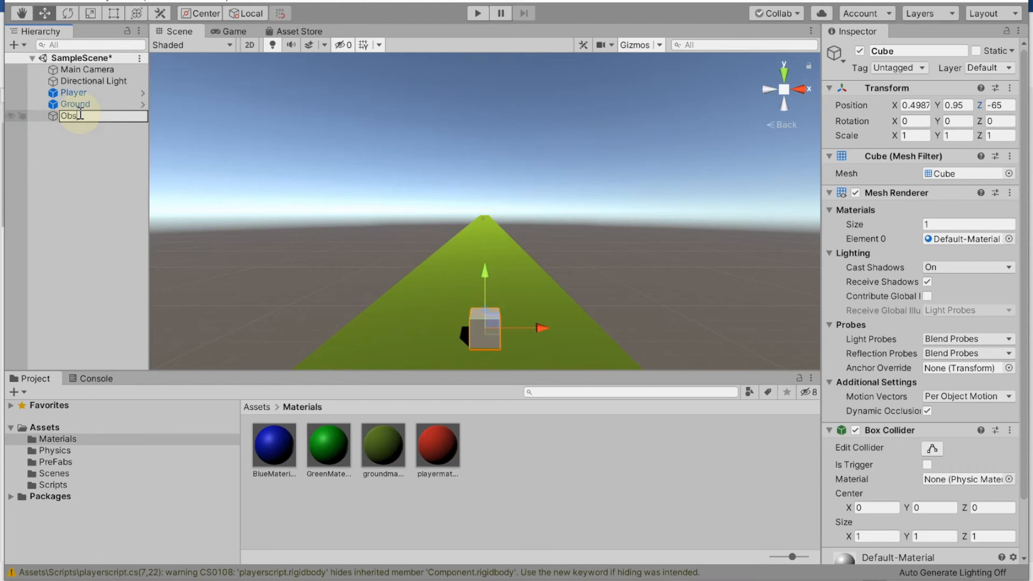
type("tacle")
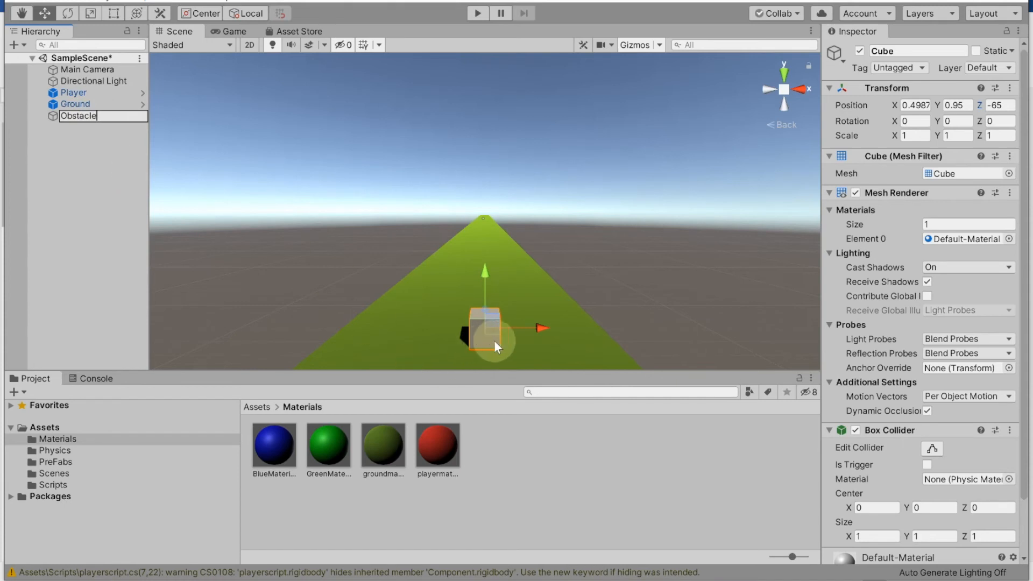
left_click(75, 141)
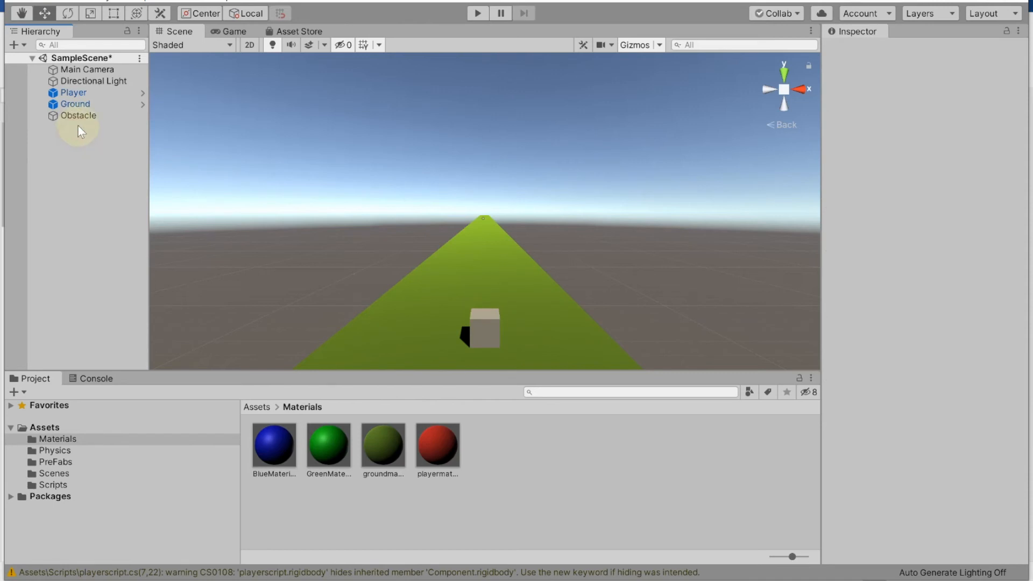
Widen the Obstacle by setting its X scale to 5.
left_click(77, 116)
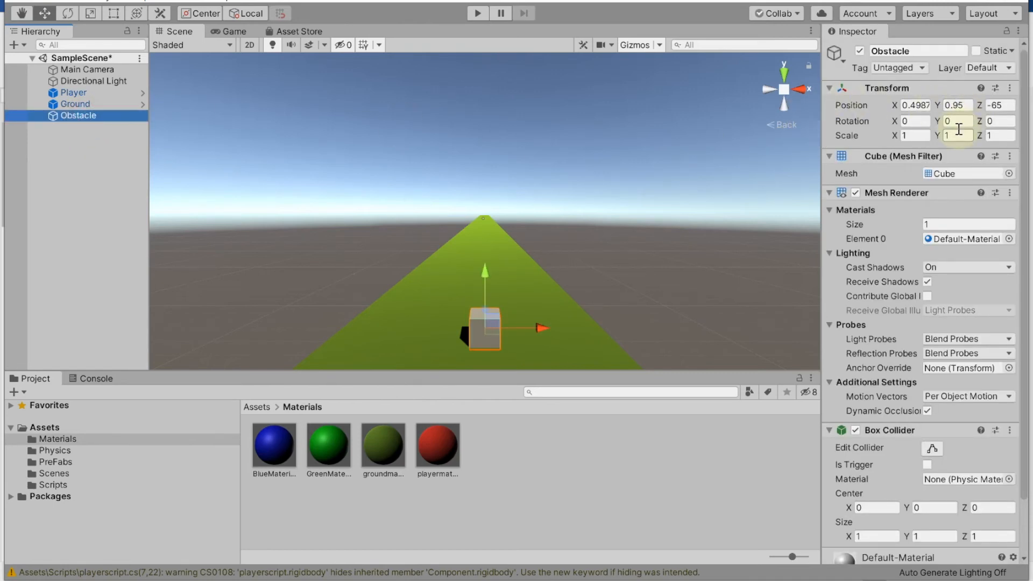
left_click(912, 135)
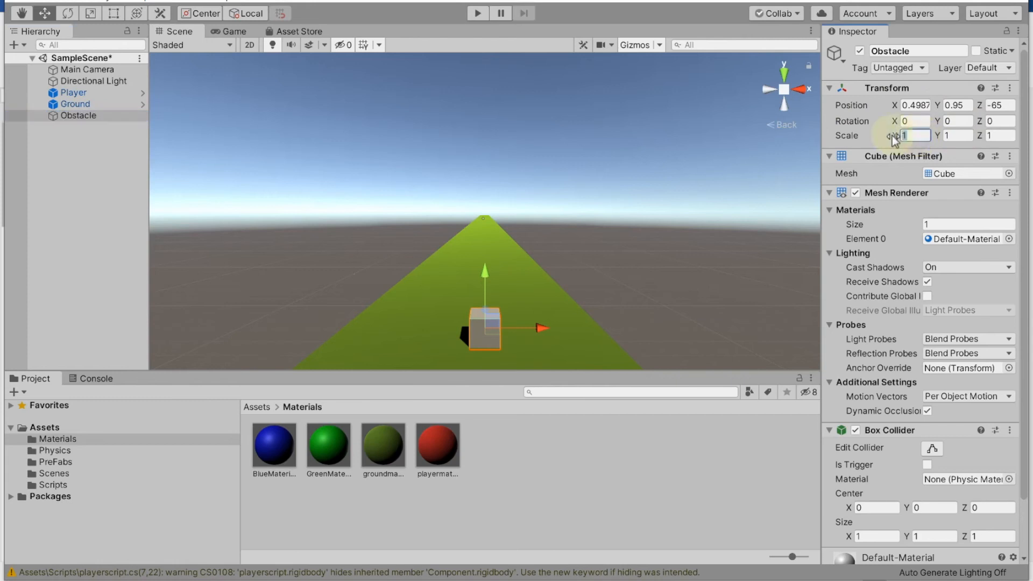
type("5")
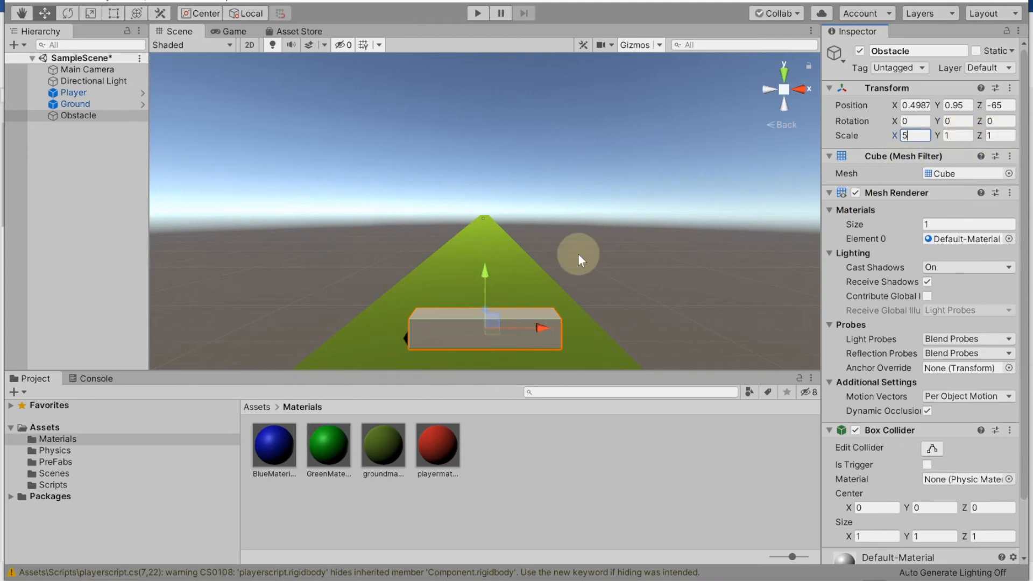
Apply BlueMaterial from the Materials folder to the Obstacle in the scene.
left_click(103, 115)
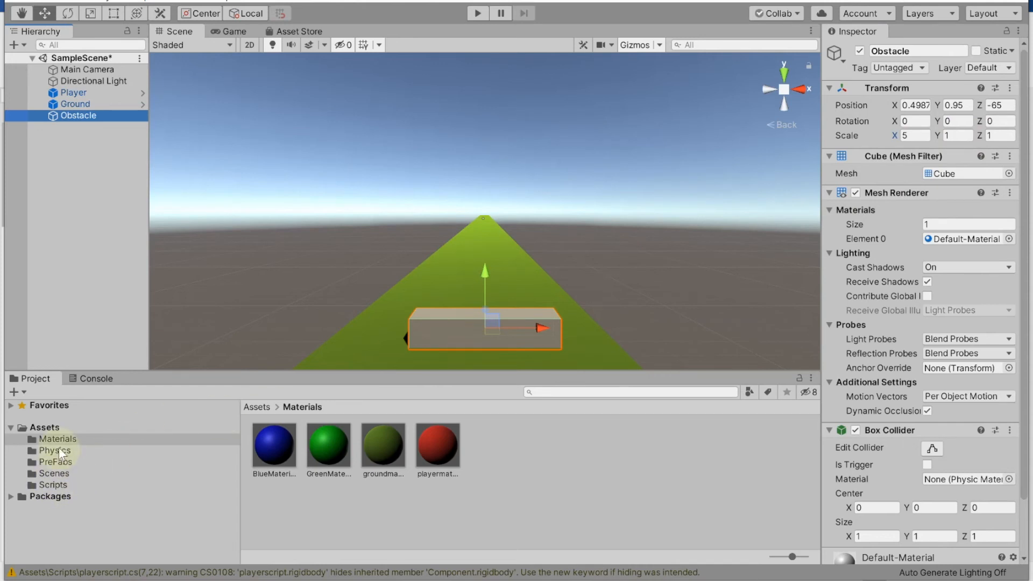
left_click(435, 445)
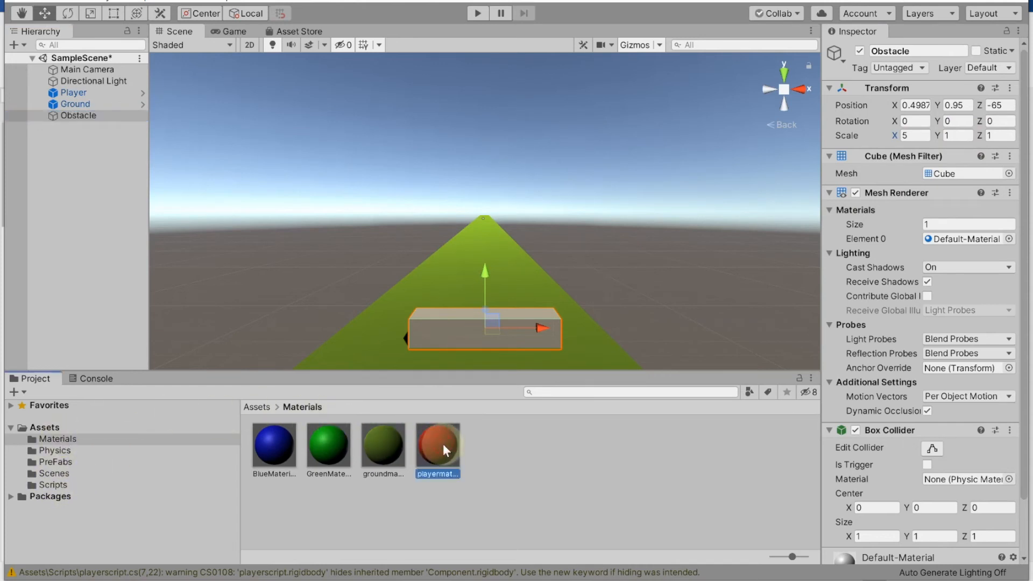
left_click_drag(263, 449, 463, 327)
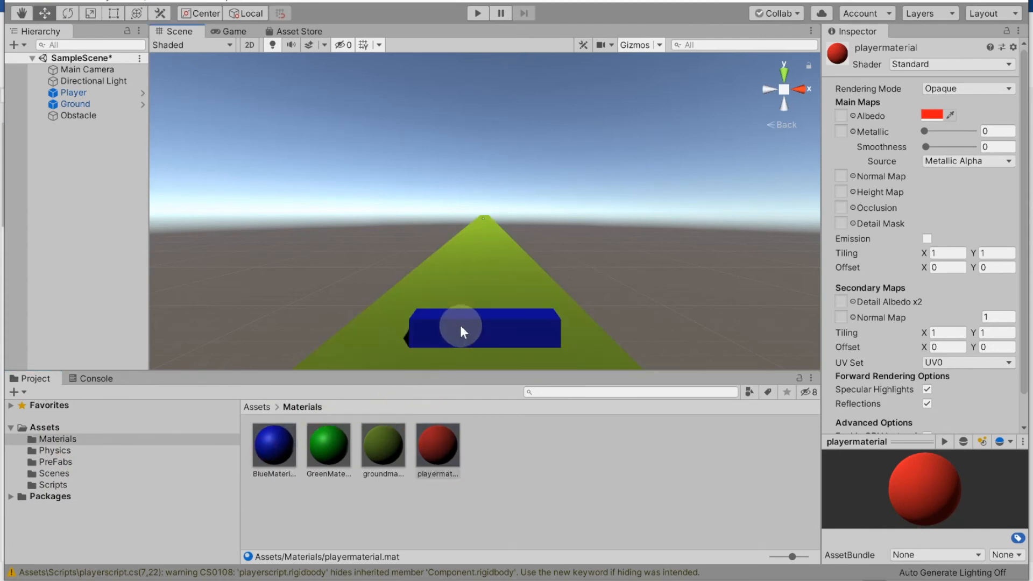
scroll(460, 325, "up", 4)
scroll(460, 325, "down", 6)
scroll(460, 325, "up", 4)
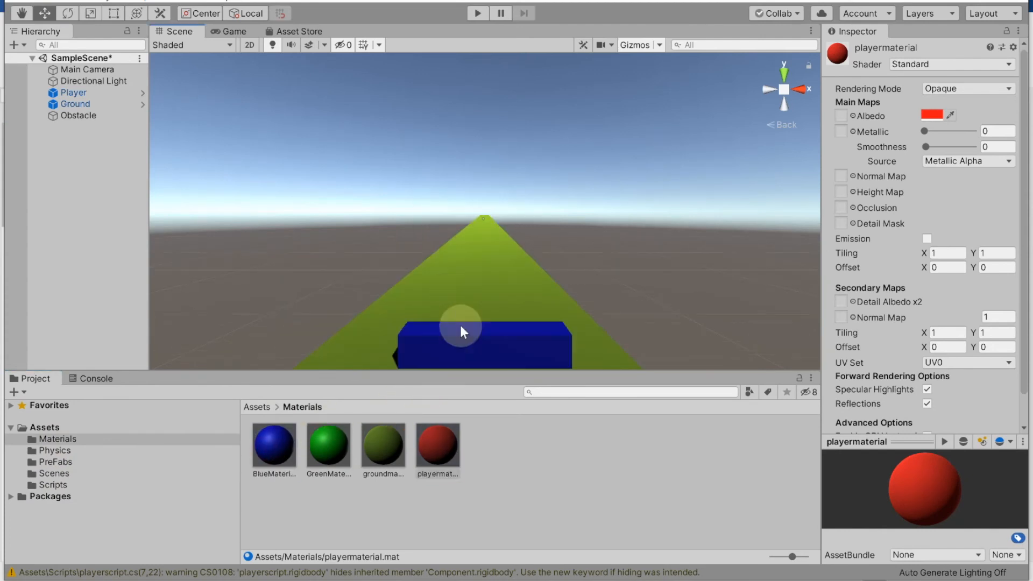
scroll(460, 325, "down", 2)
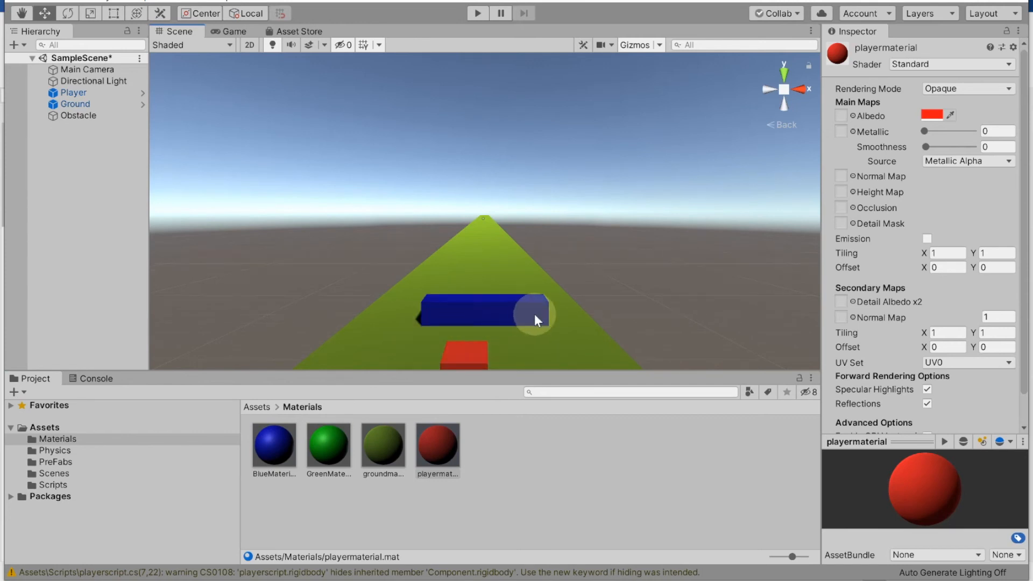
Copy the Obstacle and paste a second instance of it into the scene.
left_click(65, 117)
right_click(66, 117)
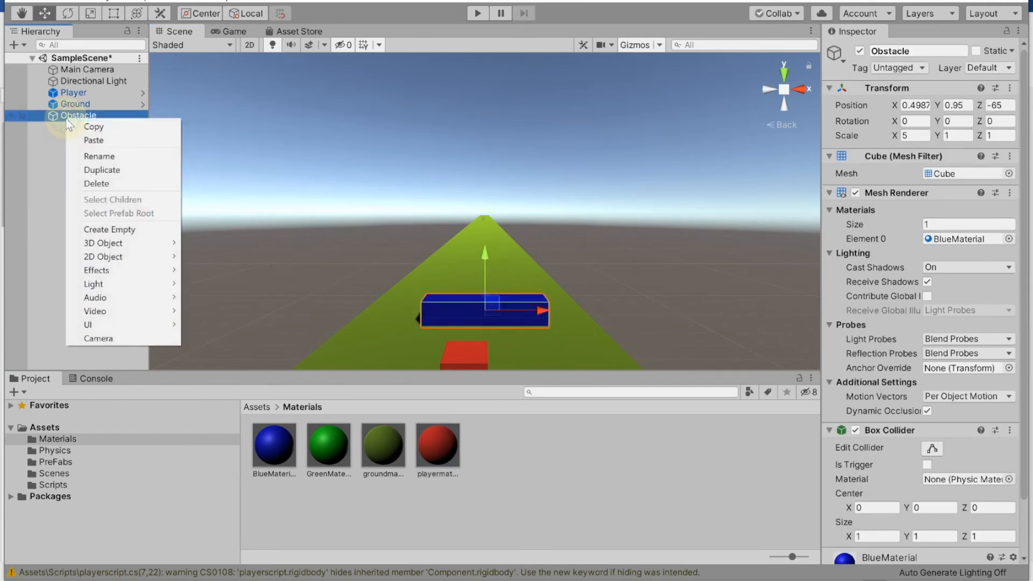
left_click(94, 128)
right_click(73, 140)
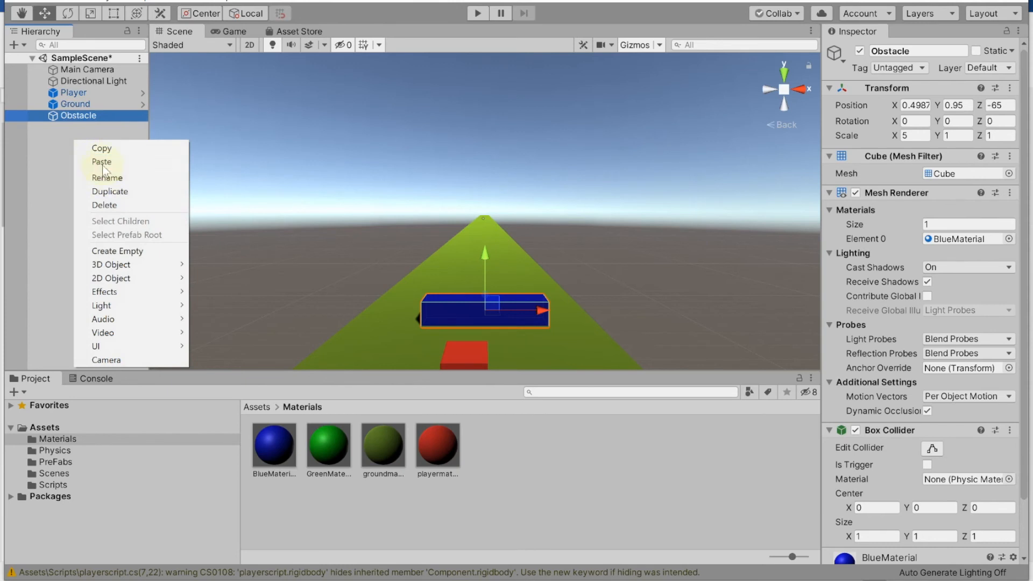
left_click(102, 161)
Rename the pasted obstacle copy as Big Obstacle and select it.
right_click(74, 132)
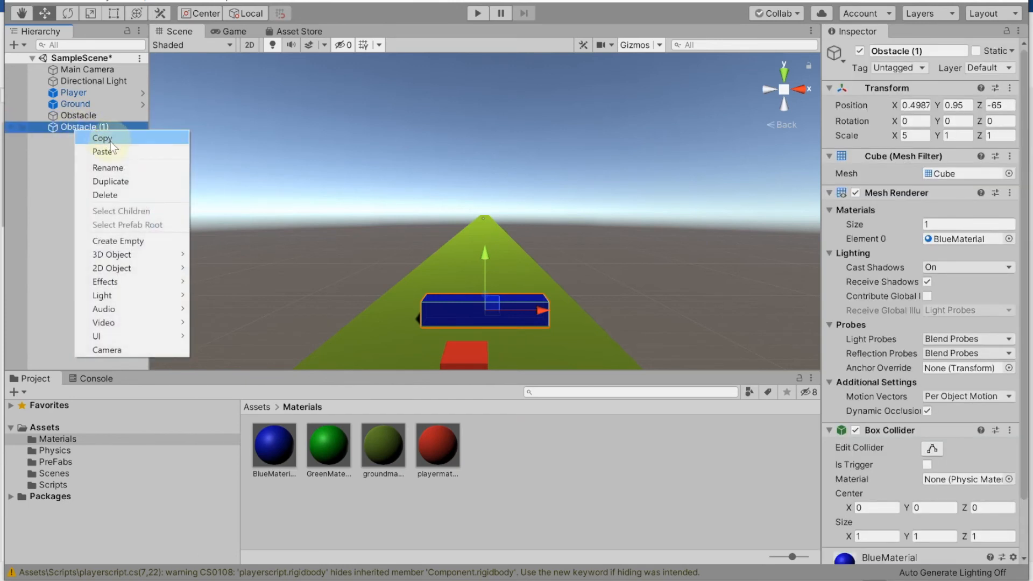
left_click(113, 168)
key("BackSpace")
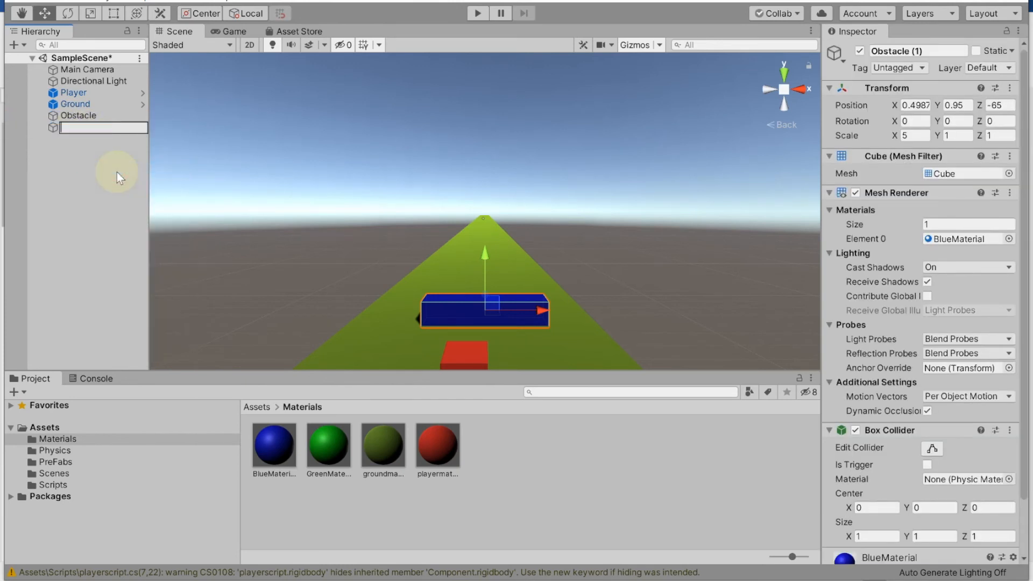
type("Big Obstacle")
left_click(88, 143)
left_click(82, 130)
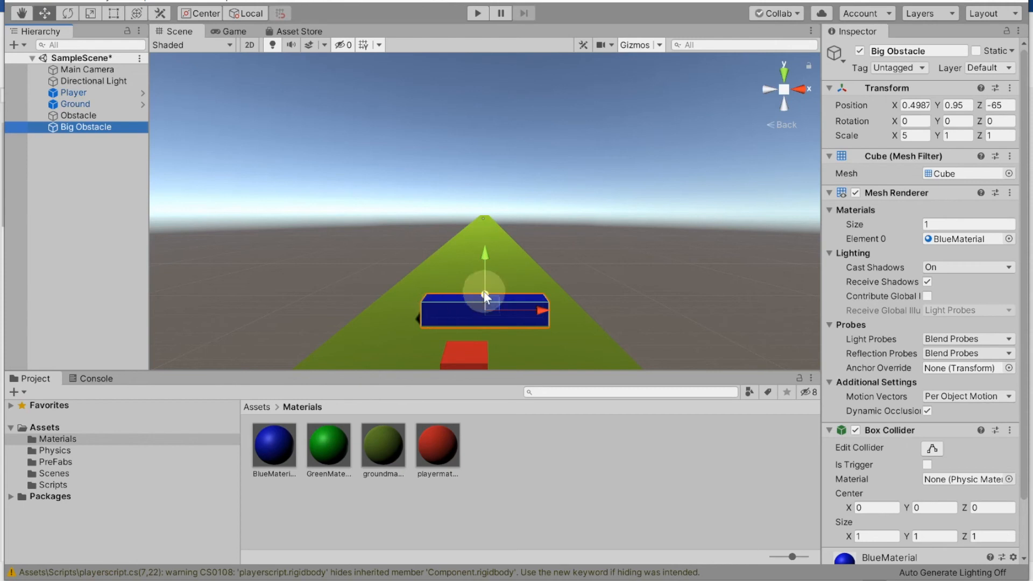
Raise Big Obstacle above the original obstacle to about Y 3.01.
left_click(460, 313)
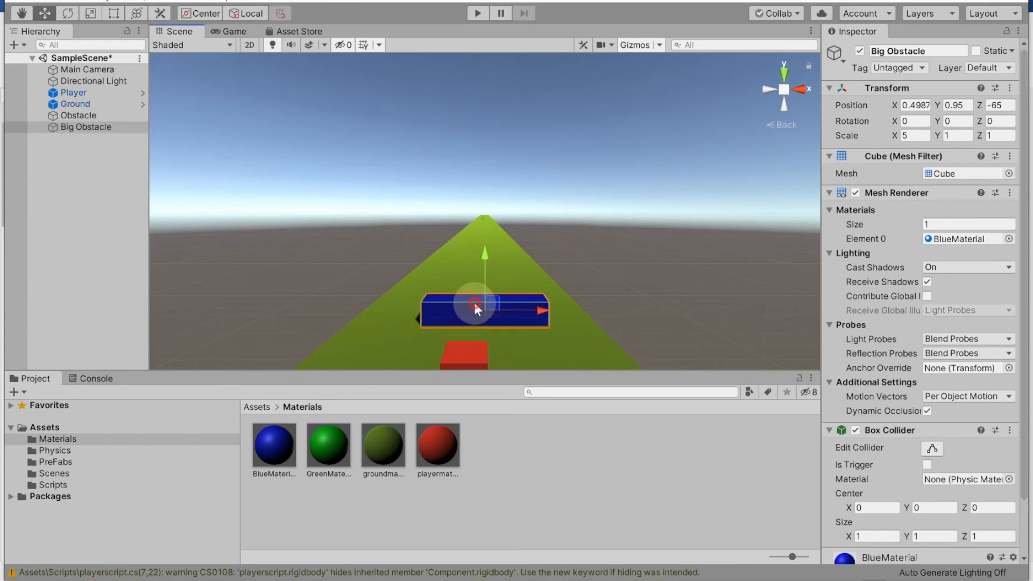
left_click(474, 304)
left_click(454, 309)
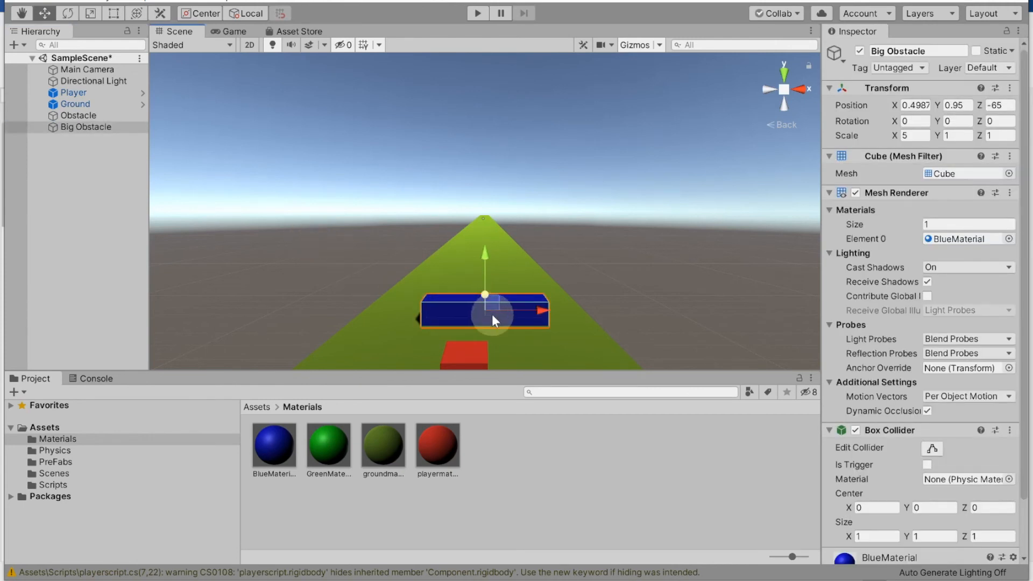
left_click_drag(484, 251, 489, 199)
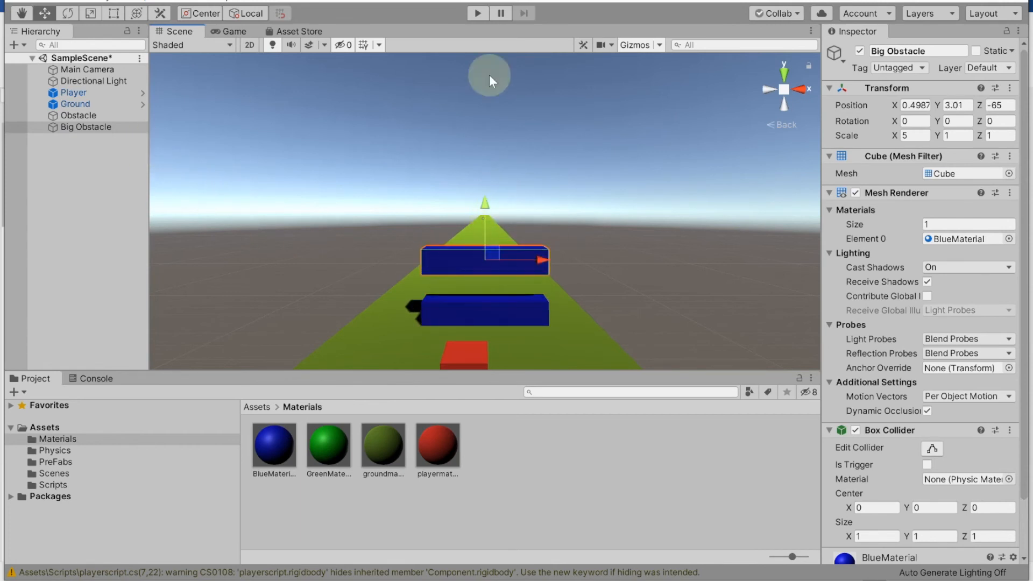
Set Big Obstacle's X scale to 6.
left_click(908, 135)
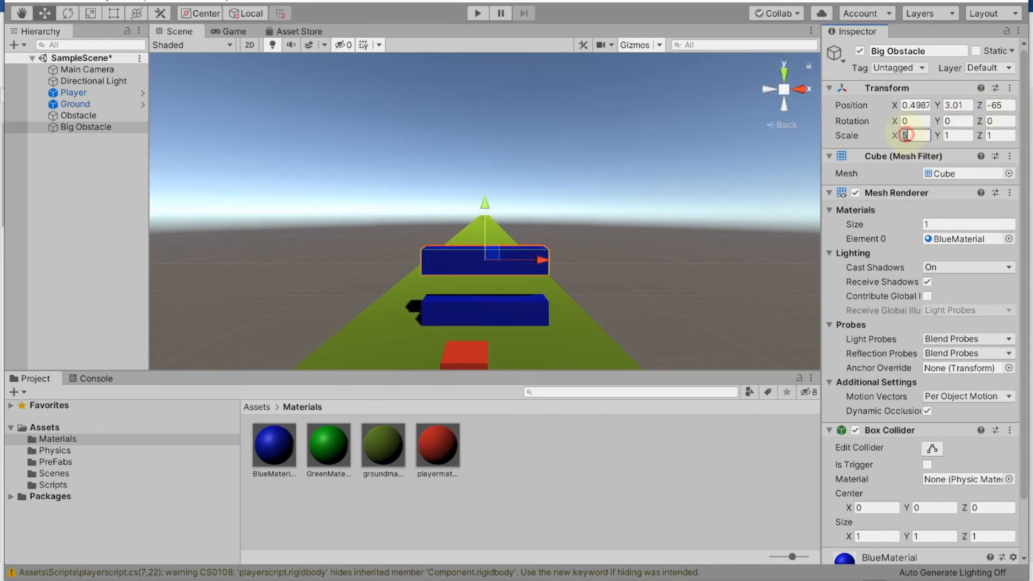
type("7")
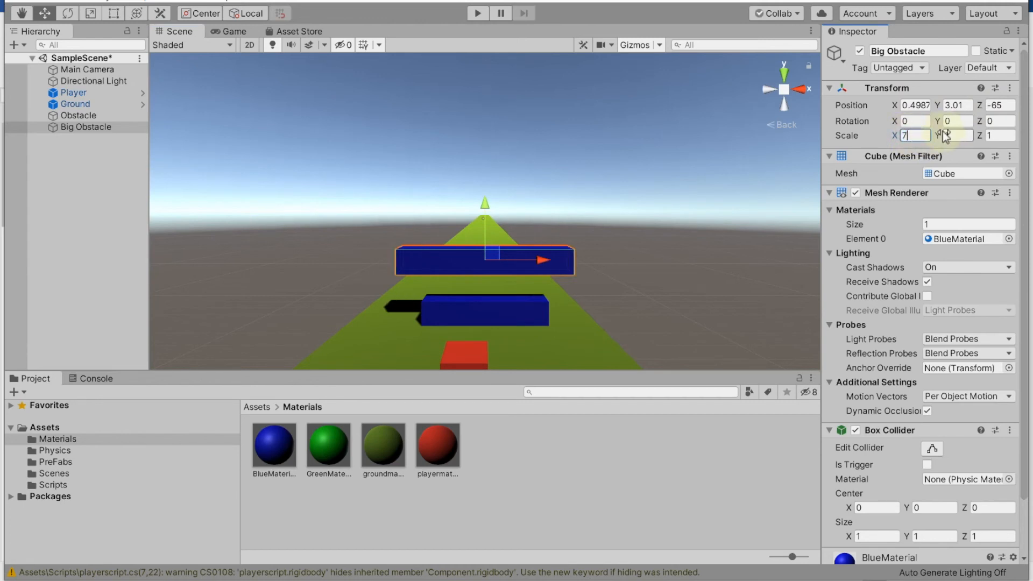
key("BackSpace")
type("6")
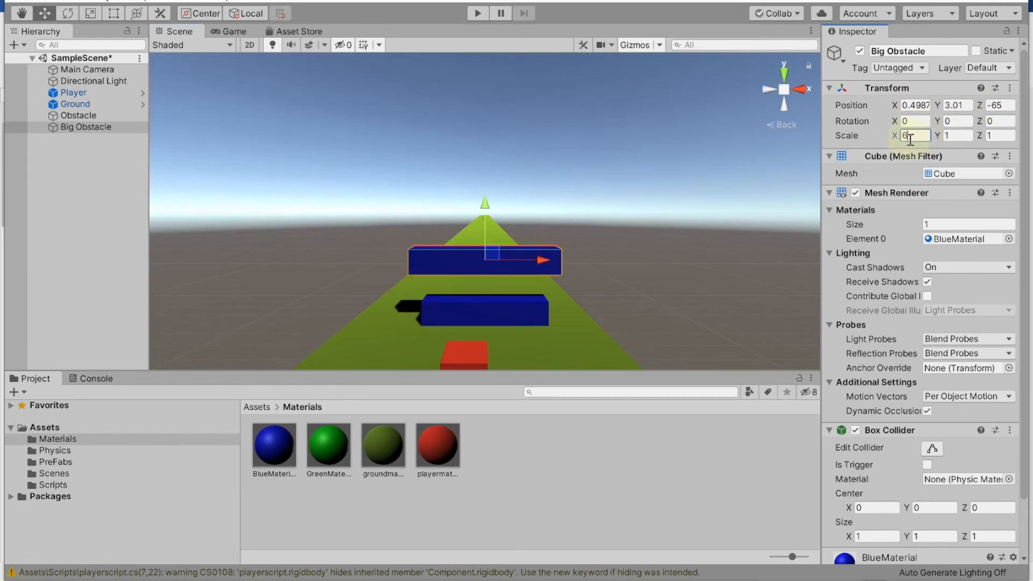
Try X scales of 5.5 and 4 on Big Obstacle, and settle on an X scale of 5.
key("BackSpace")
type("5.5")
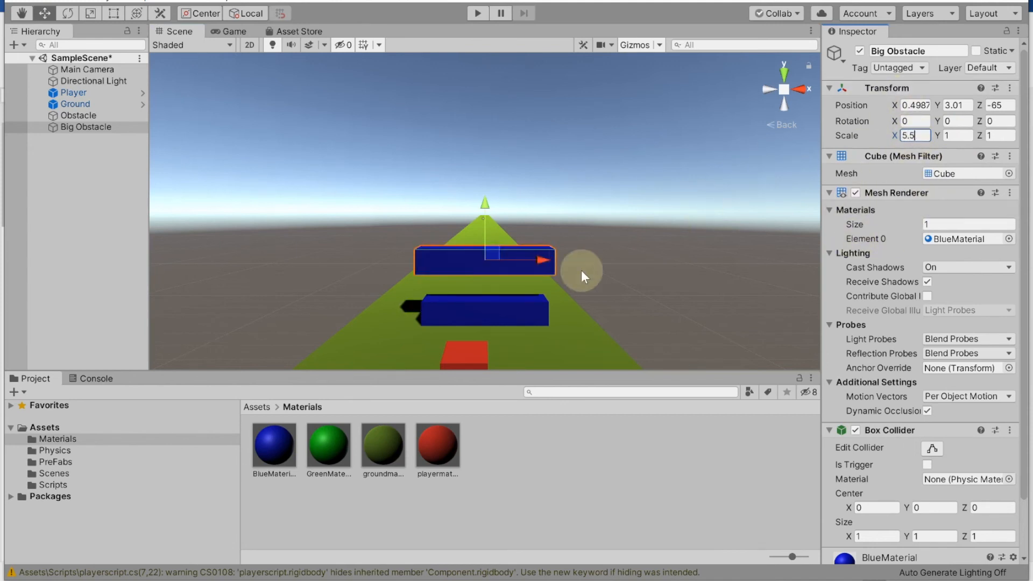
key("BackSpace")
key("BackSpace")
key("BackSpace")
type("4")
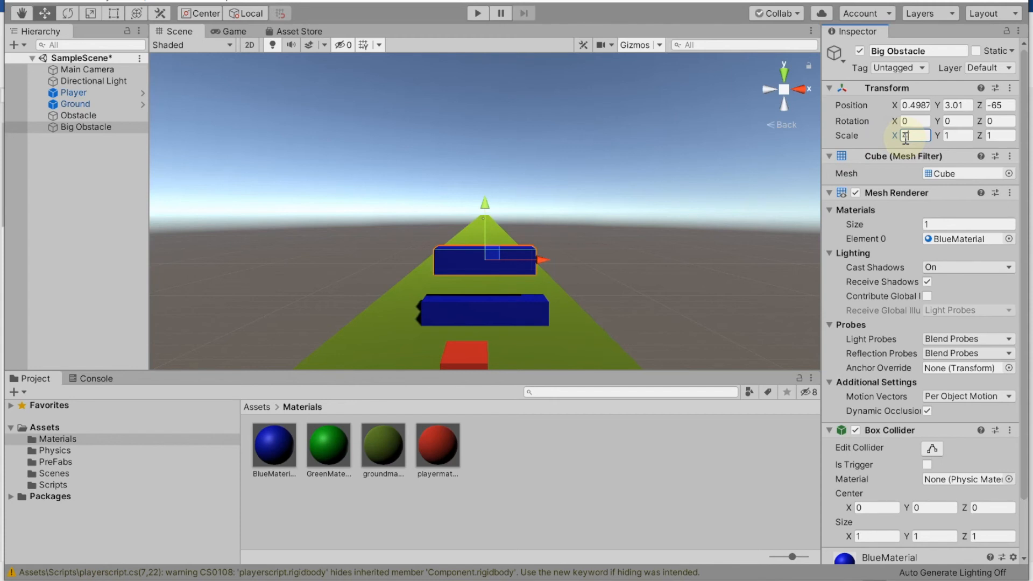
key("BackSpace")
type("5")
Set the original Obstacle's X scale to 3 and deselect it.
left_click(75, 104)
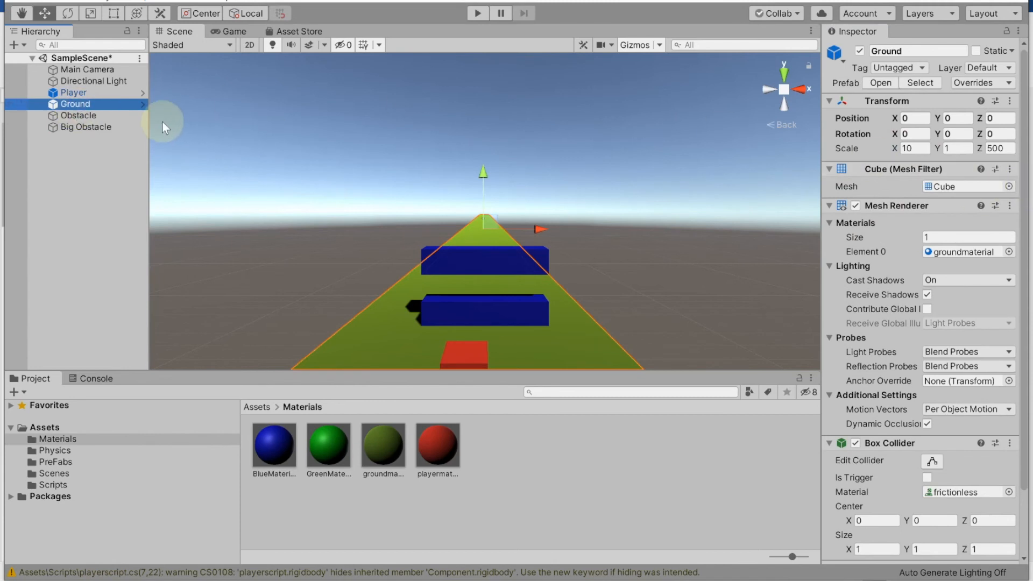
left_click(85, 116)
left_click(919, 136)
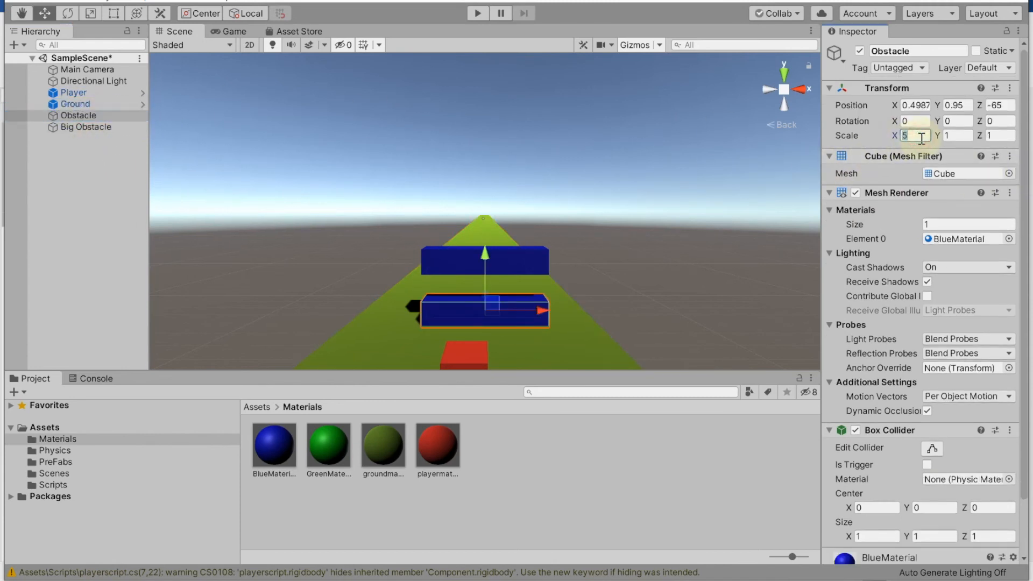
type("3")
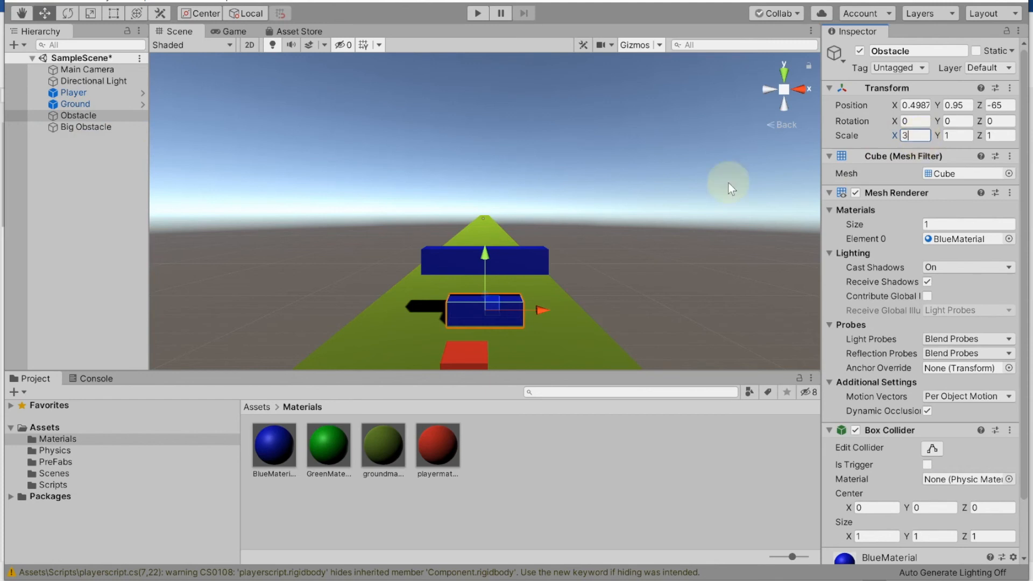
left_click(95, 195)
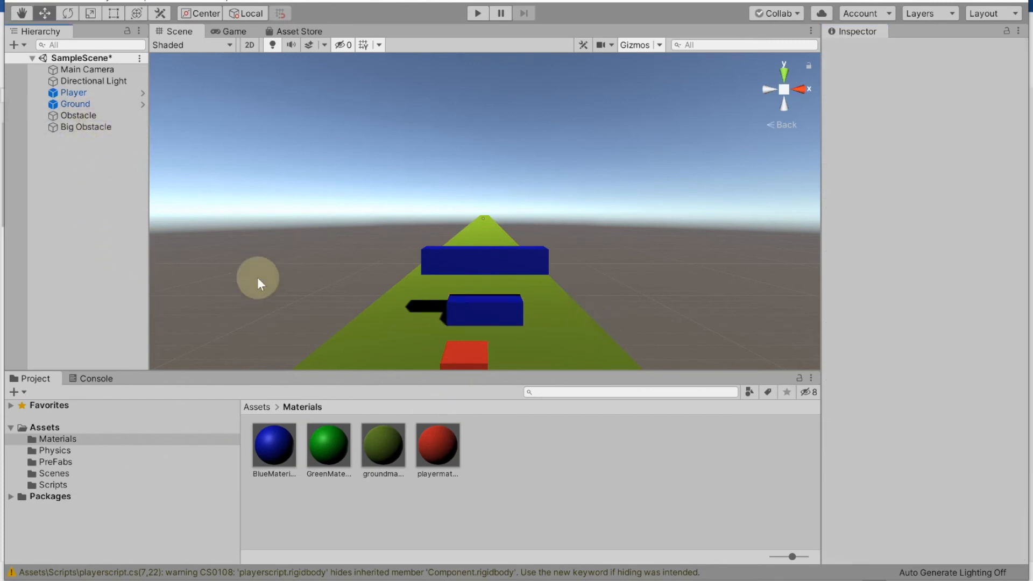
Save Big Obstacle and Obstacle as prefabs in the PreFabs folder.
left_click(53, 459)
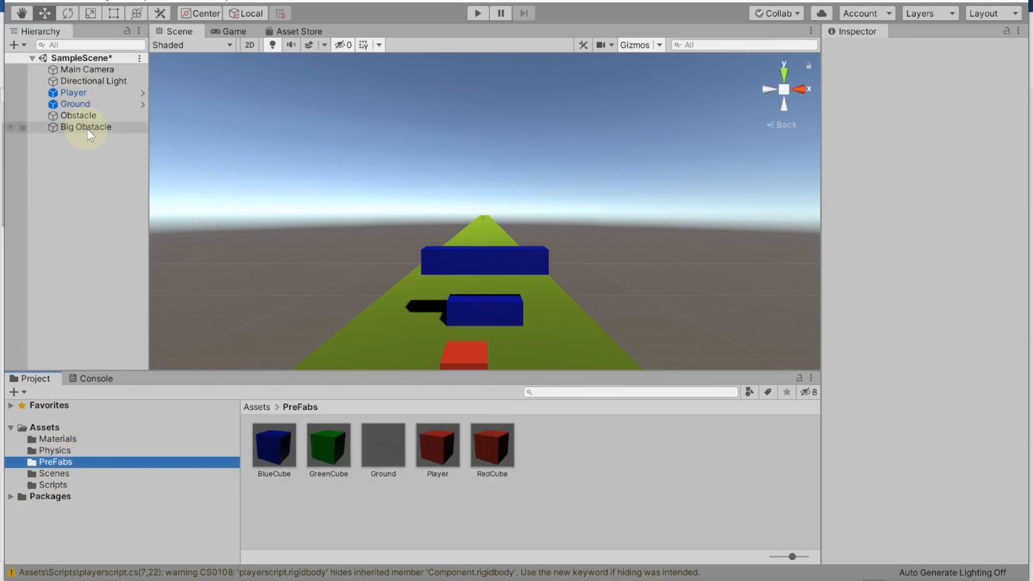
left_click_drag(85, 132, 554, 447)
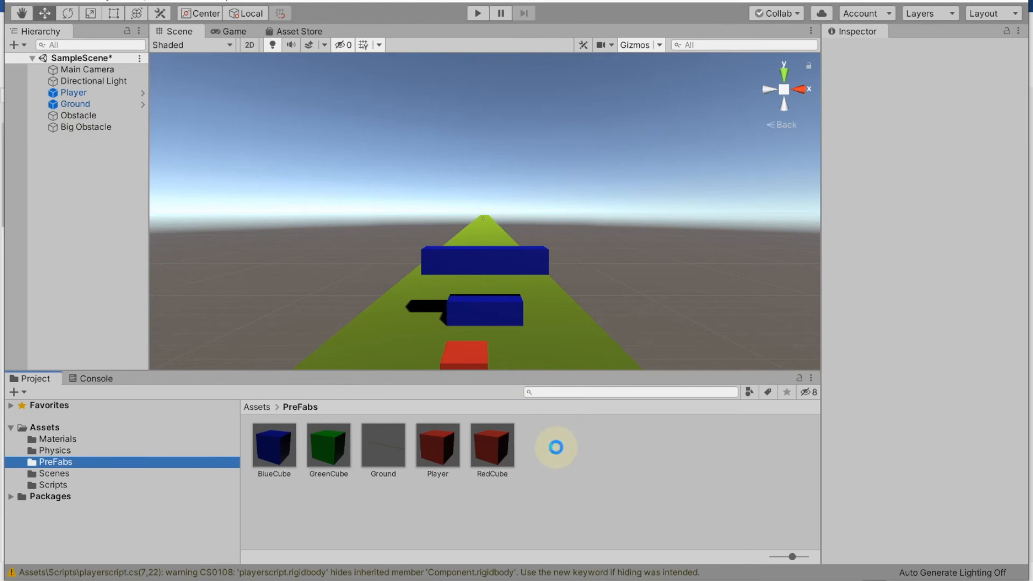
left_click(67, 113)
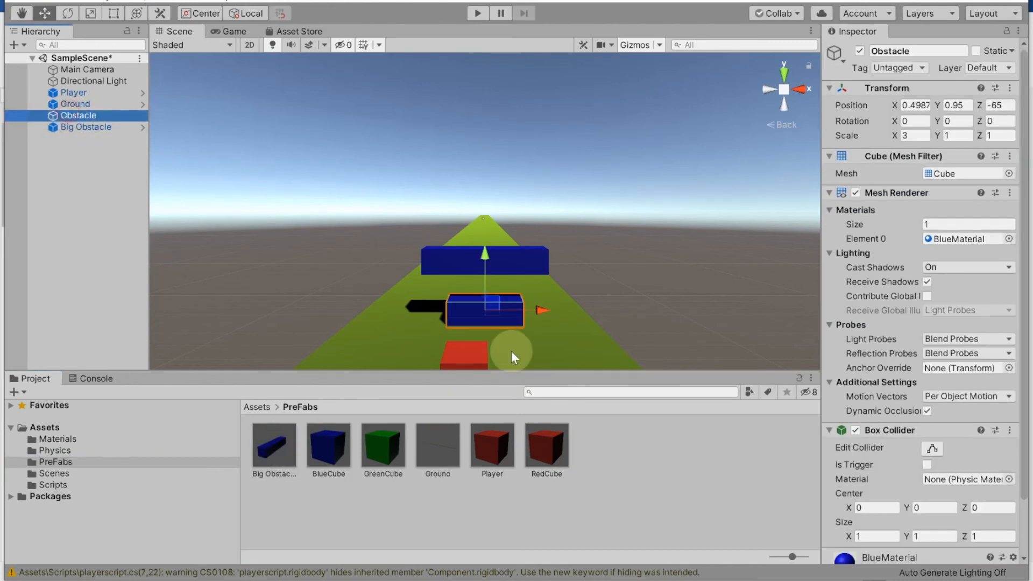
left_click(141, 182)
left_click_drag(73, 114, 605, 447)
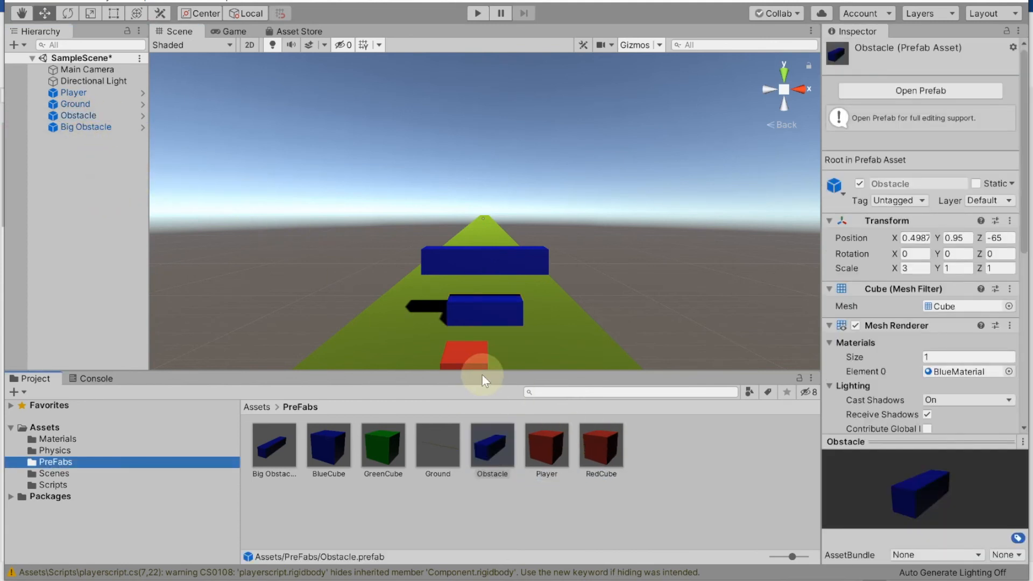
Examine the spacing of the red player and the two blue obstacles on the track from different distances.
scroll(475, 298, "down", 3)
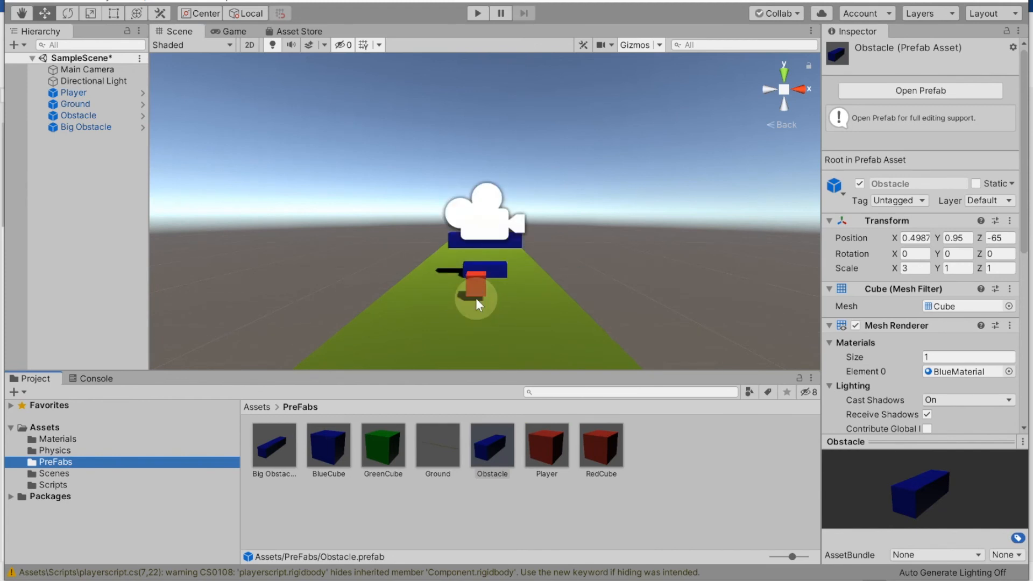
scroll(476, 298, "down", 3)
scroll(476, 298, "up", 2)
scroll(476, 298, "down", 2)
scroll(476, 298, "up", 3)
scroll(476, 298, "down", 3)
scroll(476, 298, "up", 3)
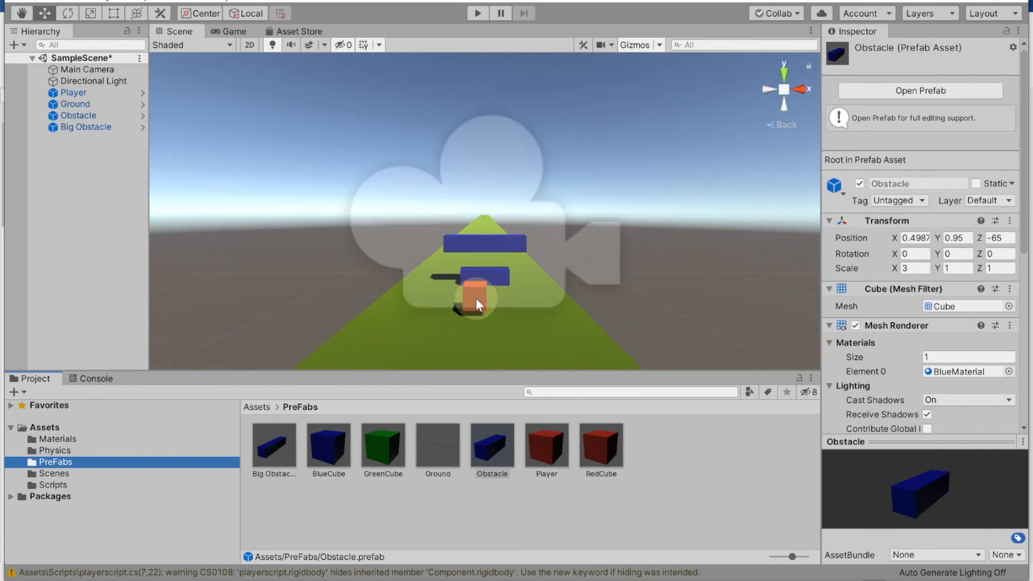
scroll(518, 324, "down", 3)
scroll(517, 324, "up", 2)
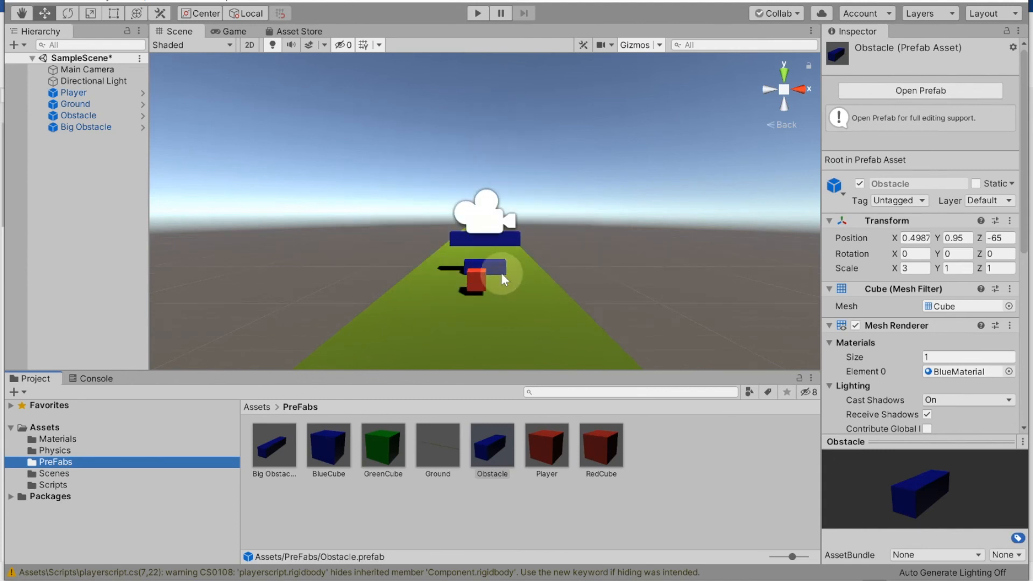
Lower Big Obstacle to about Y 2.65 and set its Z position to -63.
left_click(82, 126)
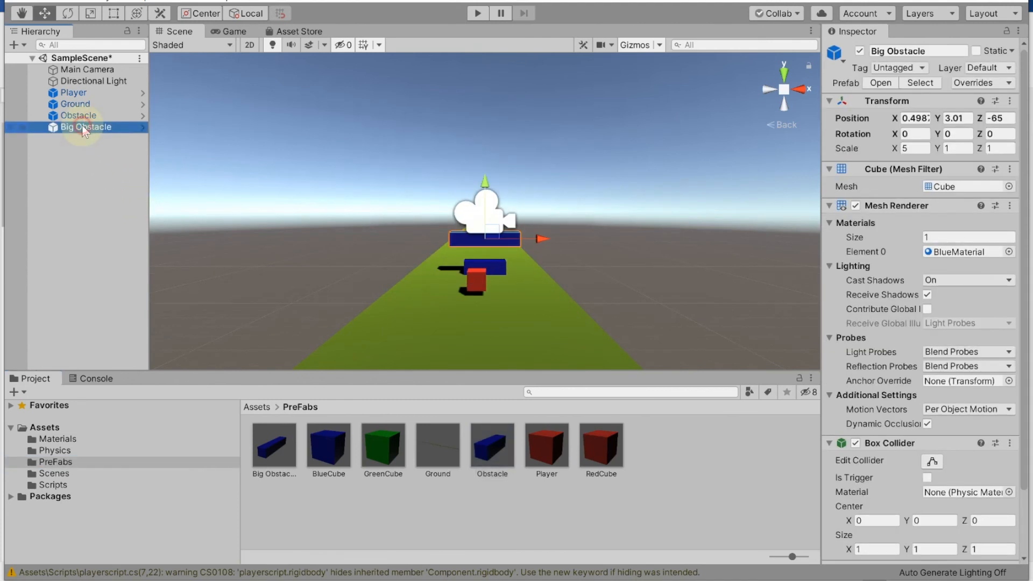
left_click_drag(477, 237, 478, 251)
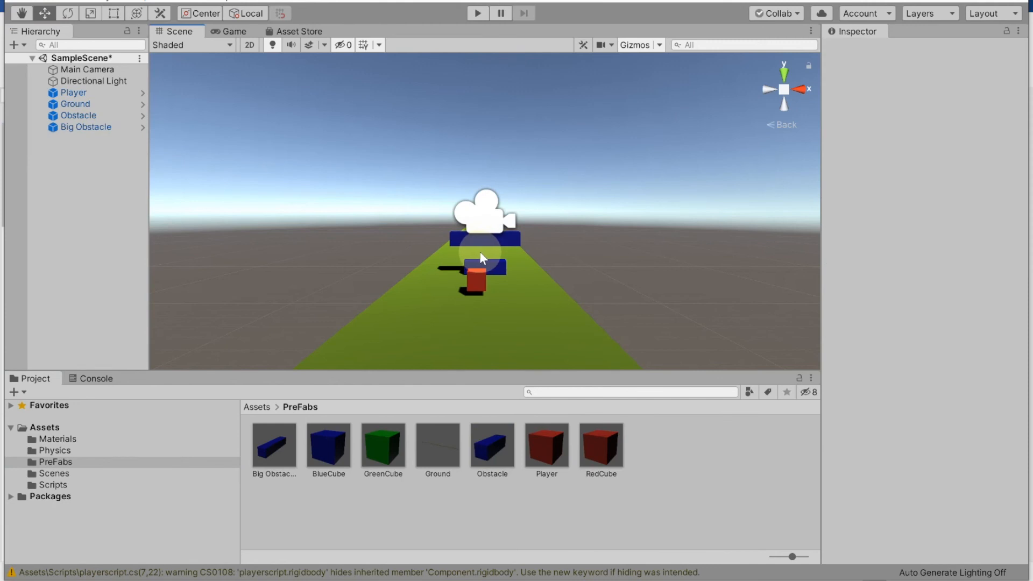
left_click(504, 236)
mouse_move(485, 185)
left_mouse_down()
mouse_move(486, 219)
mouse_move(486, 190)
left_mouse_up()
left_click(1001, 118)
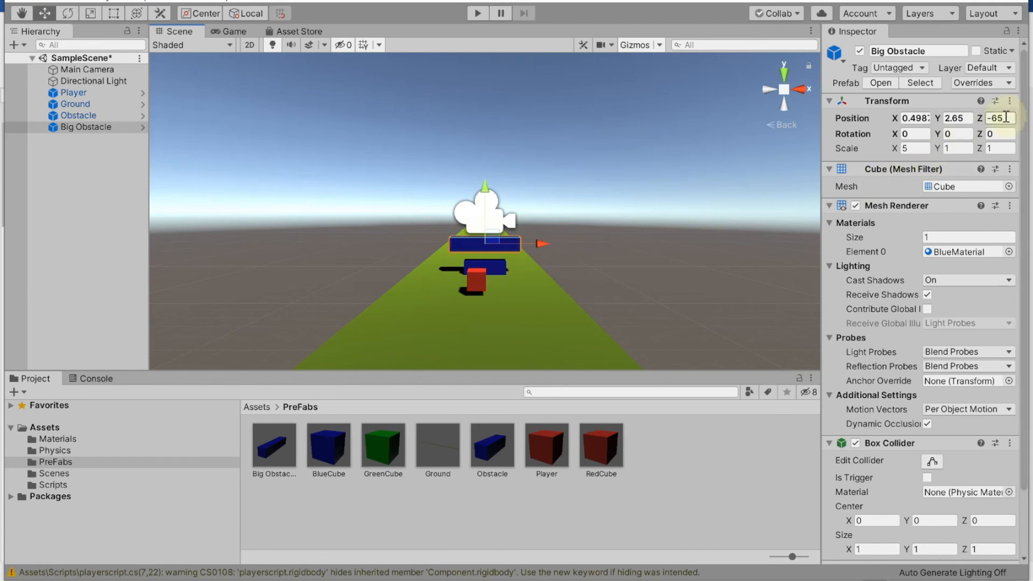
type("-6")
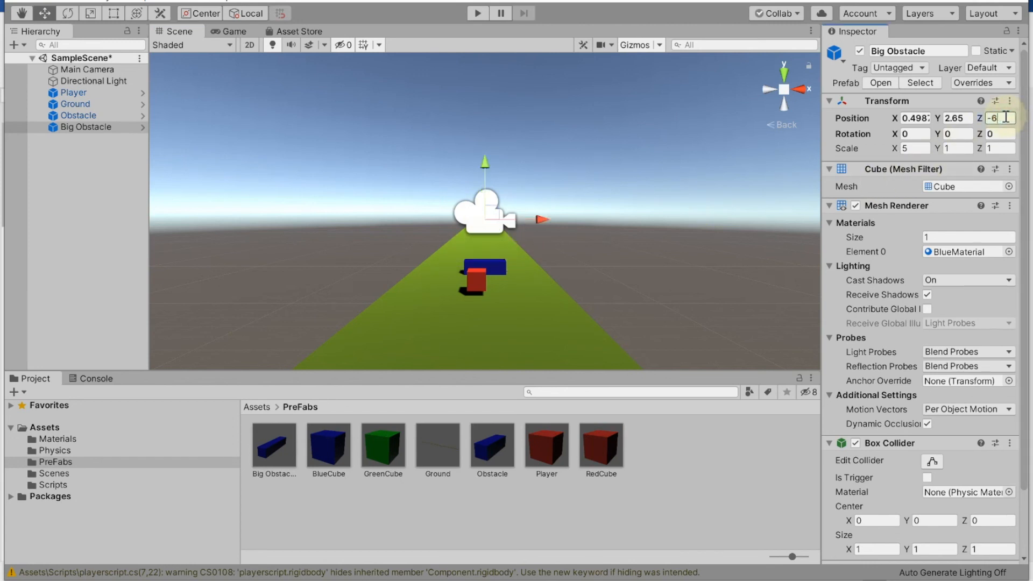
type("3")
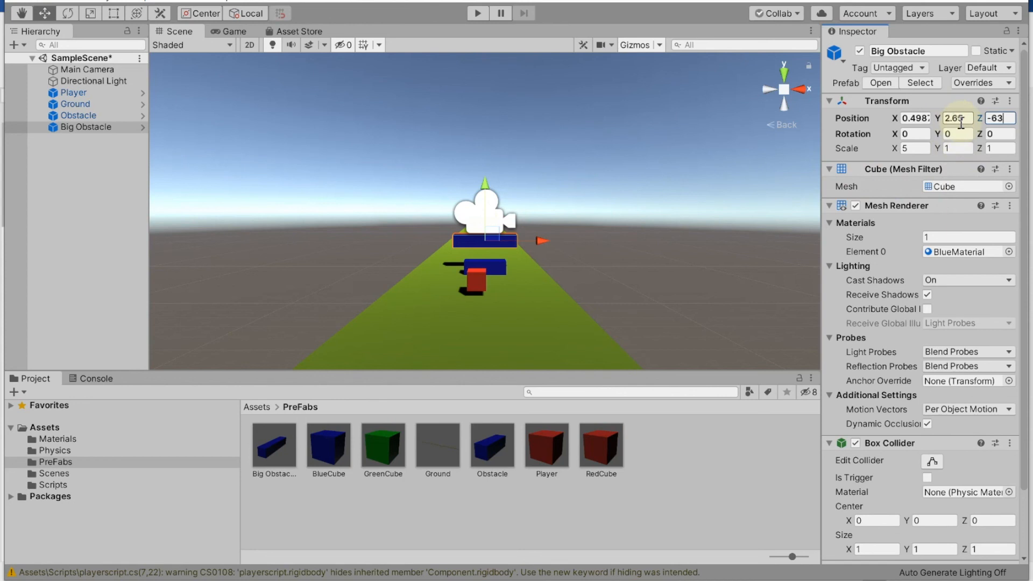
Set Big Obstacle's X position to 0 and its height to about Y 1.89.
left_click(918, 118)
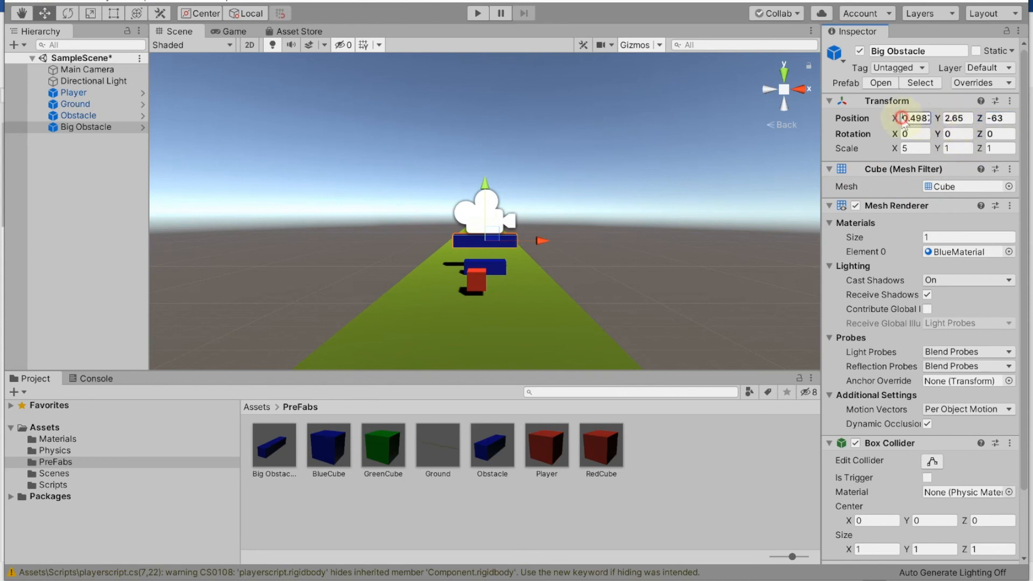
type("0")
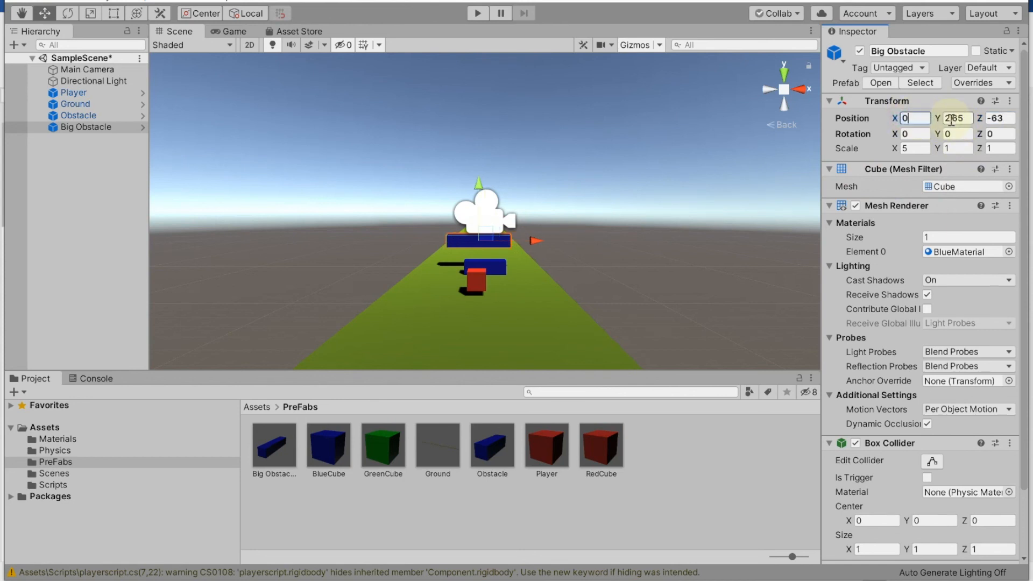
left_click(952, 118)
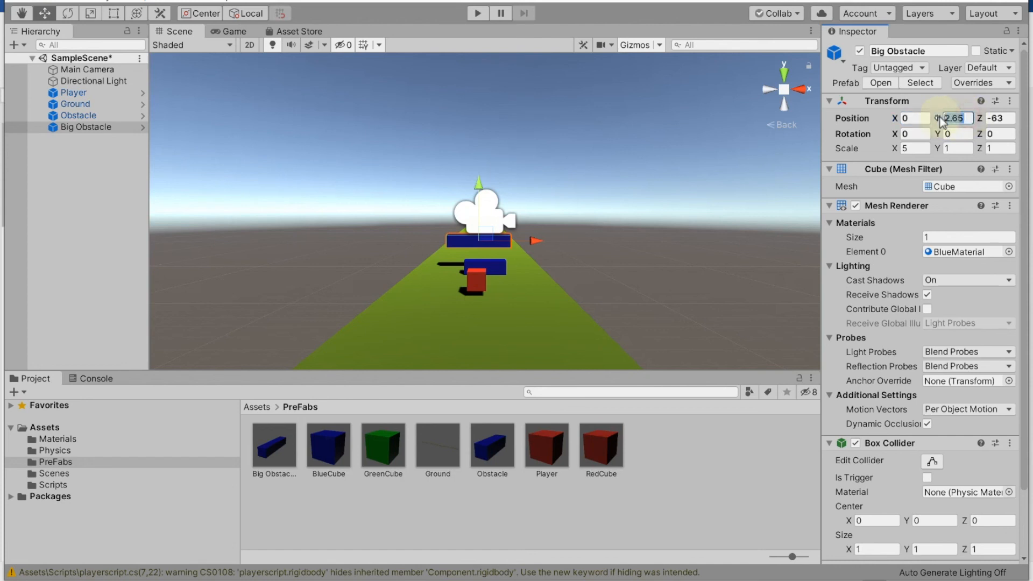
type("0")
key("BackSpace")
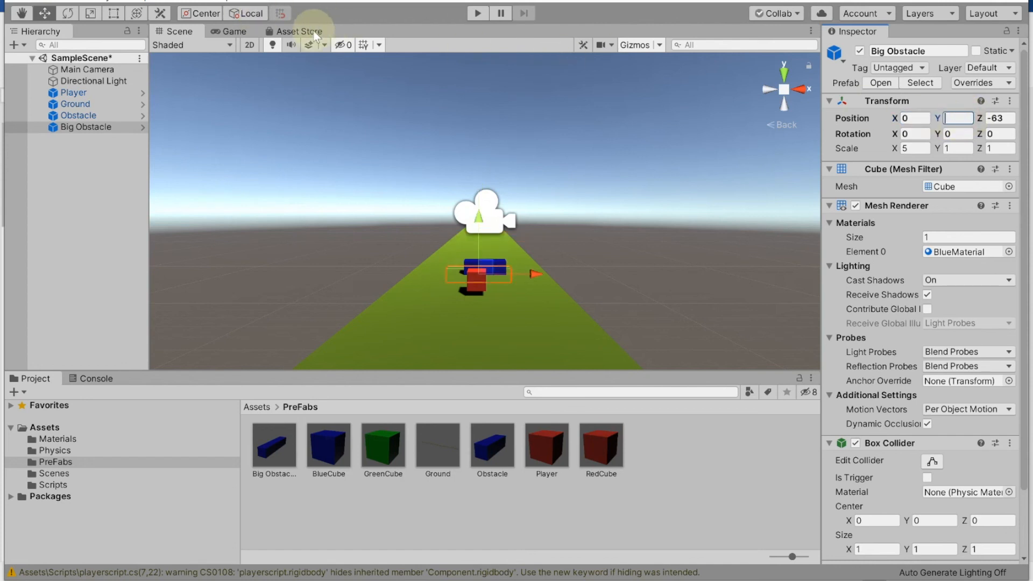
left_click_drag(479, 220, 483, 193)
Set Big Obstacle's Z position to -60 and deselect it.
left_click(914, 118)
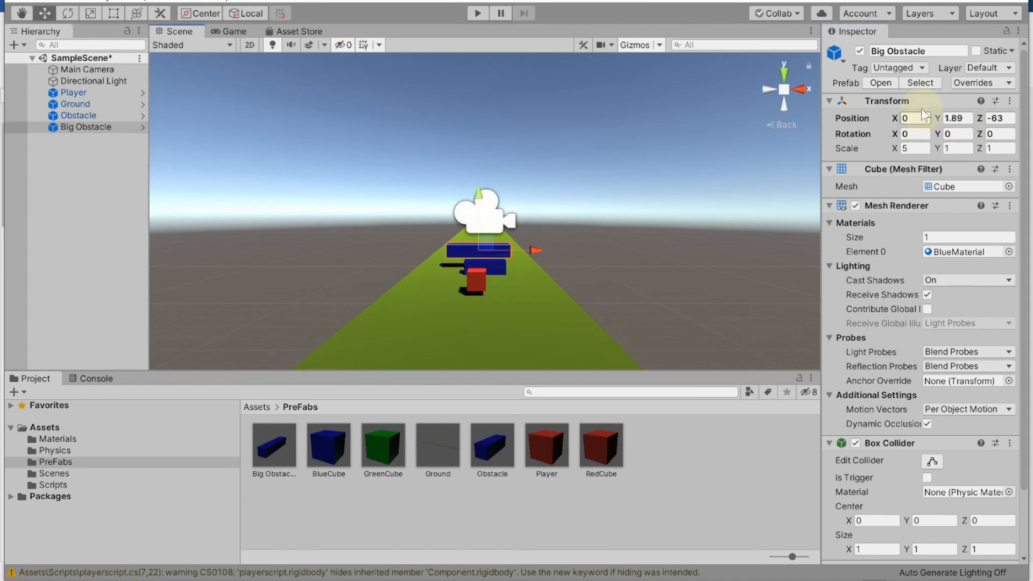
left_click(1008, 117)
key("BackSpace")
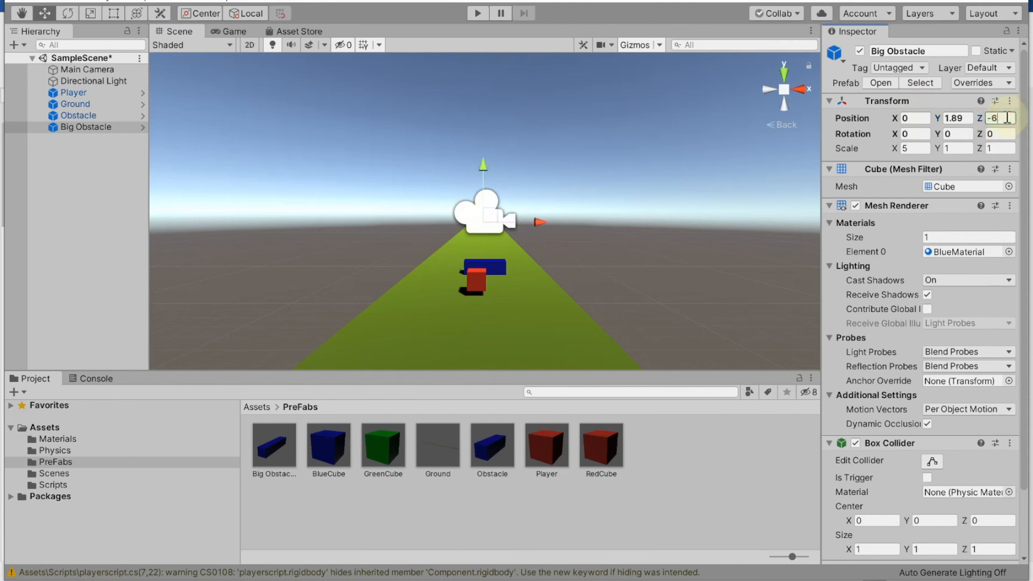
type("0")
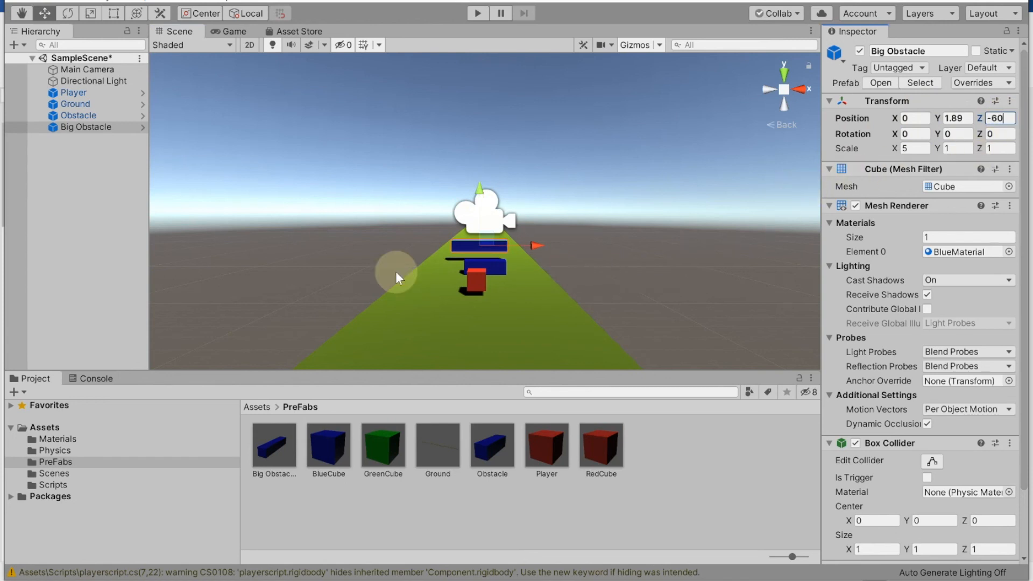
left_click(175, 231)
Place an Obstacle prefab instance on the track beyond Big Obstacle, at about X -1.22, Y 1, Z -49.2.
scroll(481, 280, "up", 5)
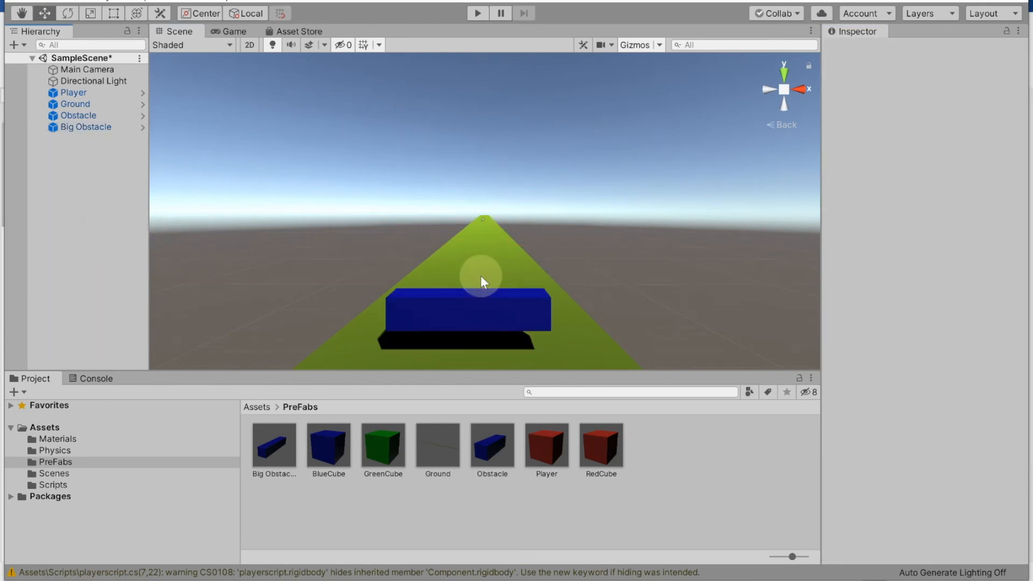
scroll(480, 276, "down", 3)
scroll(480, 275, "up", 4)
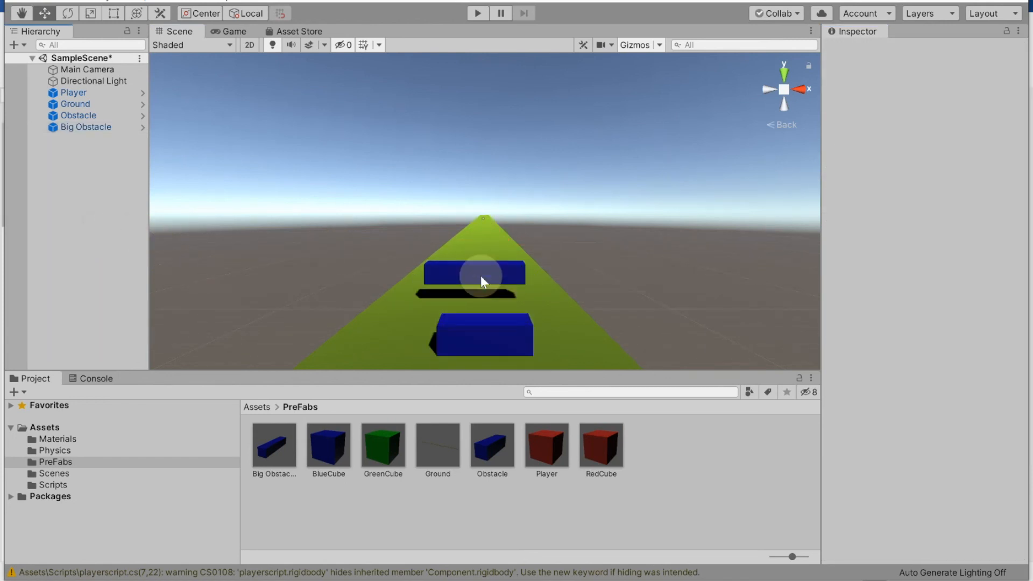
scroll(279, 211, "down", 3)
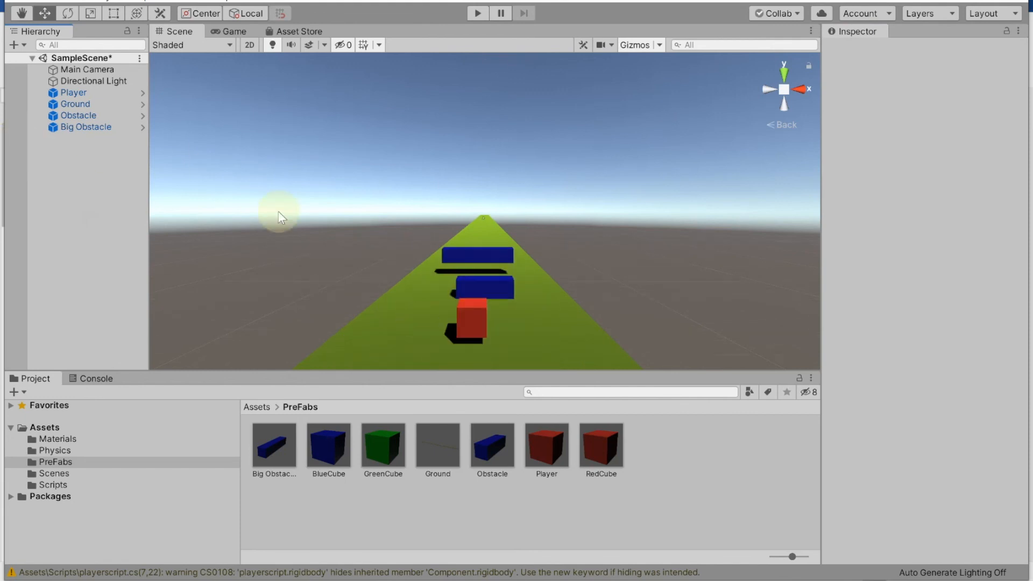
scroll(279, 212, "up", 2)
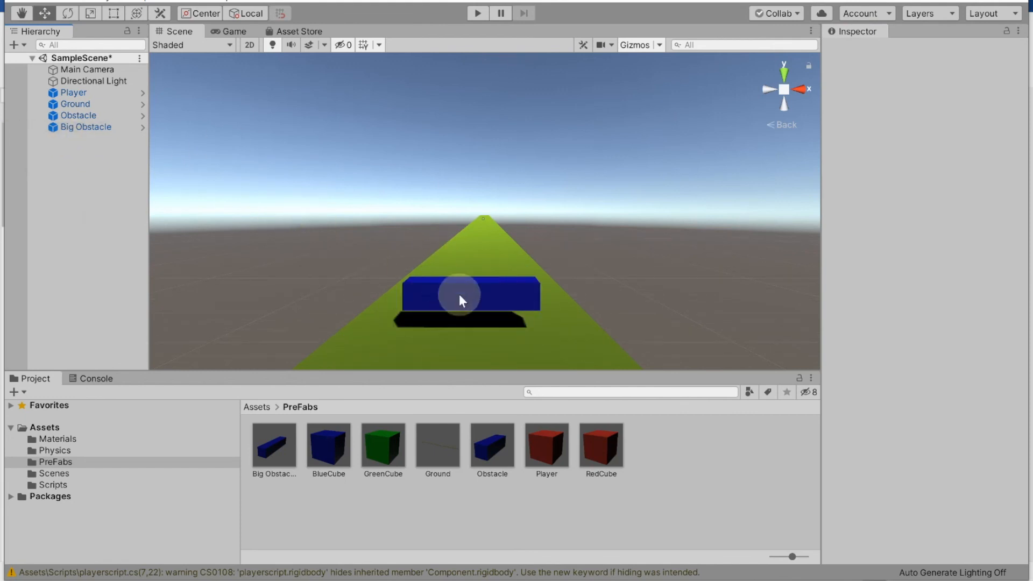
left_click_drag(486, 445, 463, 271)
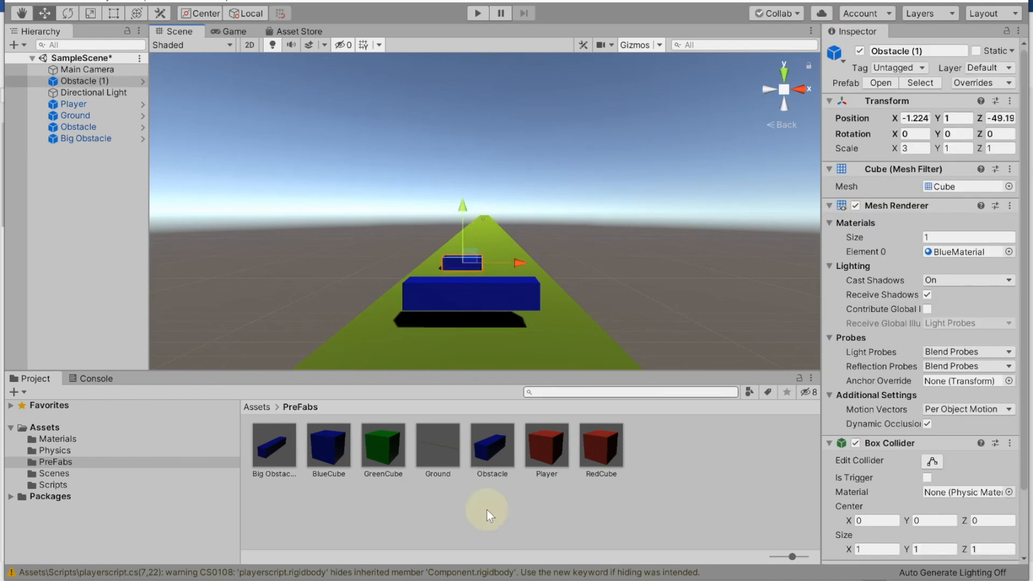
Place two Big Obstacle prefab instances farther along the track, the first at about X 2, Z -40.2 and the second beyond it on the other side.
left_click_drag(263, 464, 498, 253)
scroll(494, 324, "up", 4)
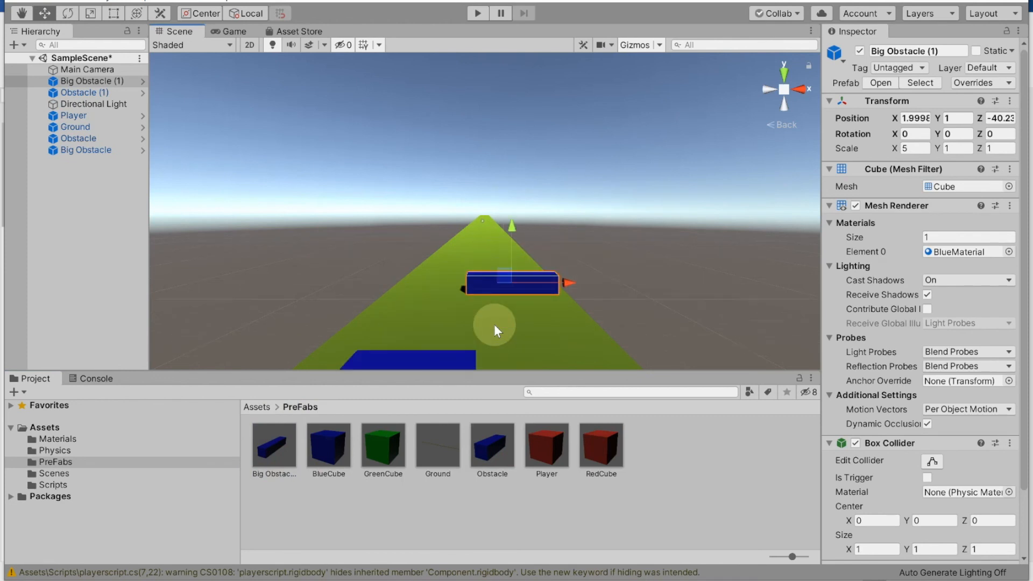
left_click_drag(295, 444, 465, 272)
left_click(319, 459)
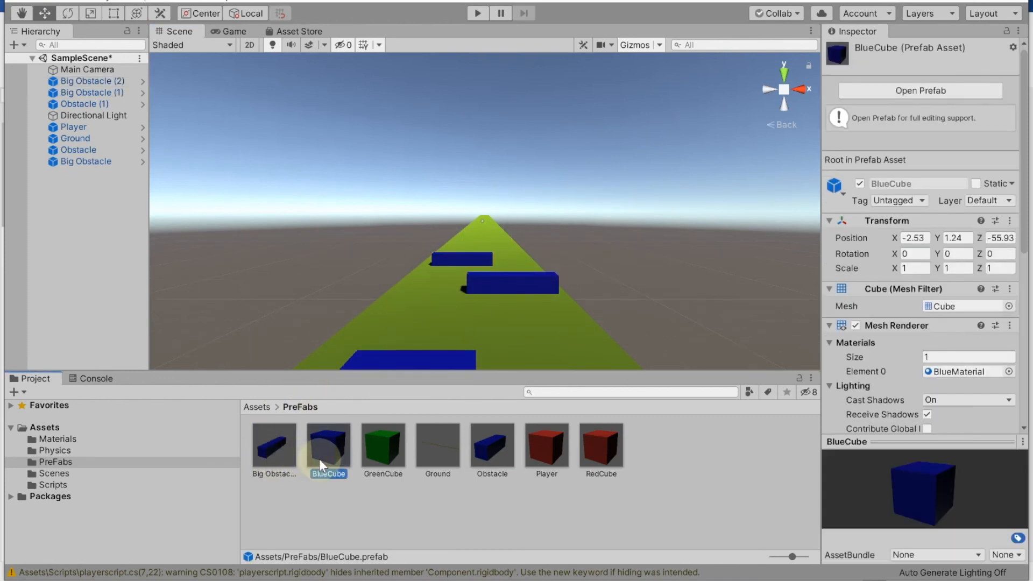
Place three more Obstacle prefab instances staggered farther down the track, plus a Big Obstacle instance at about X 0.02, Z -3.8.
left_click_drag(482, 452, 521, 338)
scroll(520, 338, "up", 6)
scroll(521, 338, "down", 2)
scroll(521, 338, "up", 2)
left_click_drag(491, 446, 453, 305)
left_click_drag(505, 453, 516, 269)
left_click_drag(285, 454, 480, 247)
scroll(495, 323, "up", 3)
scroll(495, 323, "down", 15)
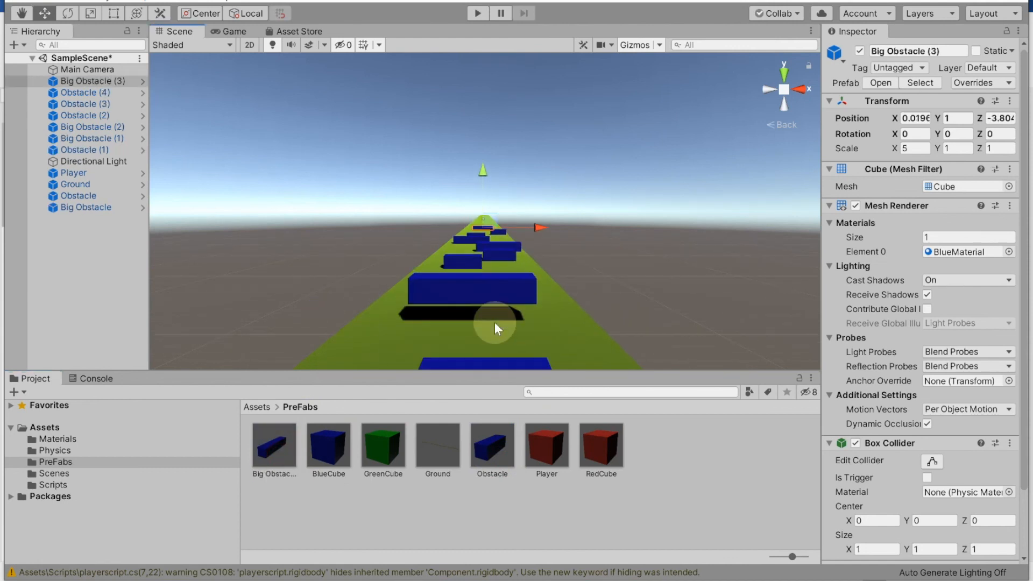
scroll(495, 322, "up", 6)
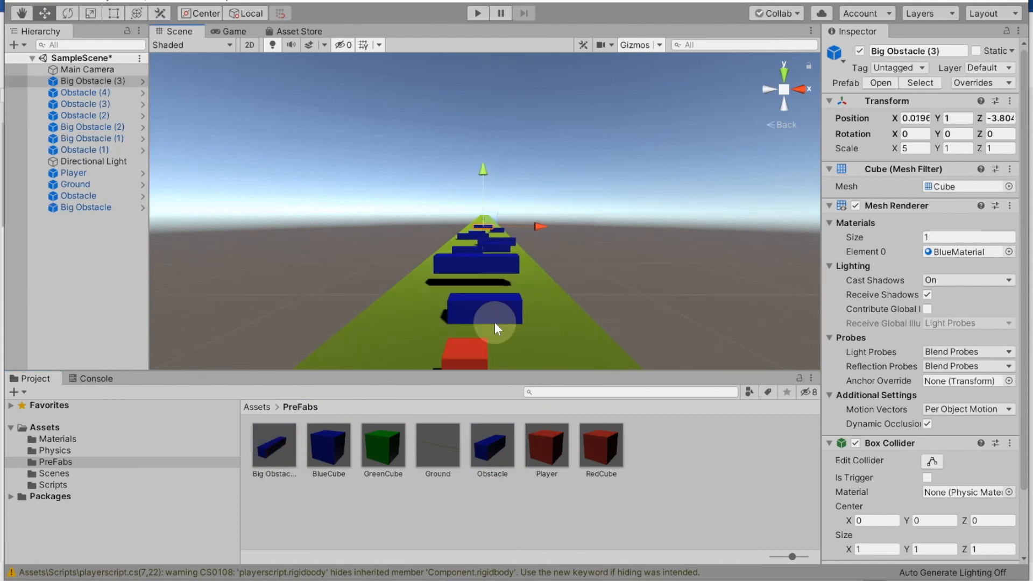
scroll(495, 322, "down", 6)
scroll(495, 322, "up", 4)
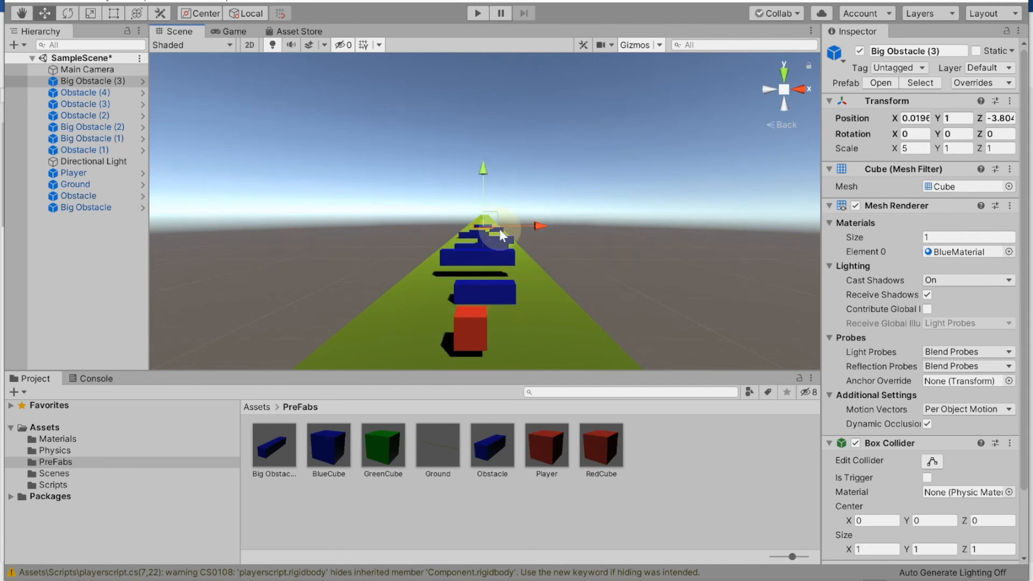
Play-test the obstacle track, steering the player from side to side around the blue obstacles.
left_click(474, 15)
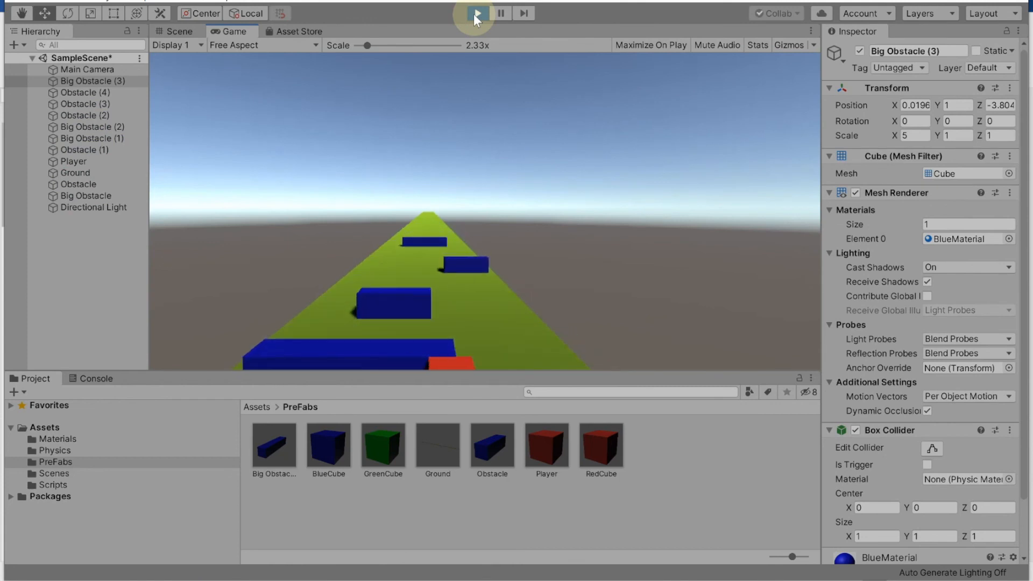
key("a")
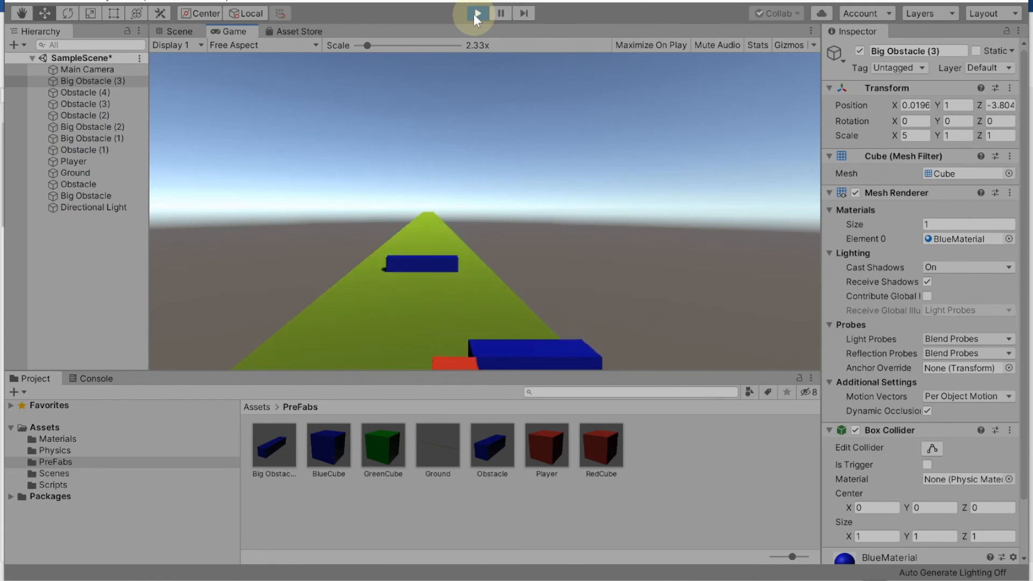
key("d")
key("a")
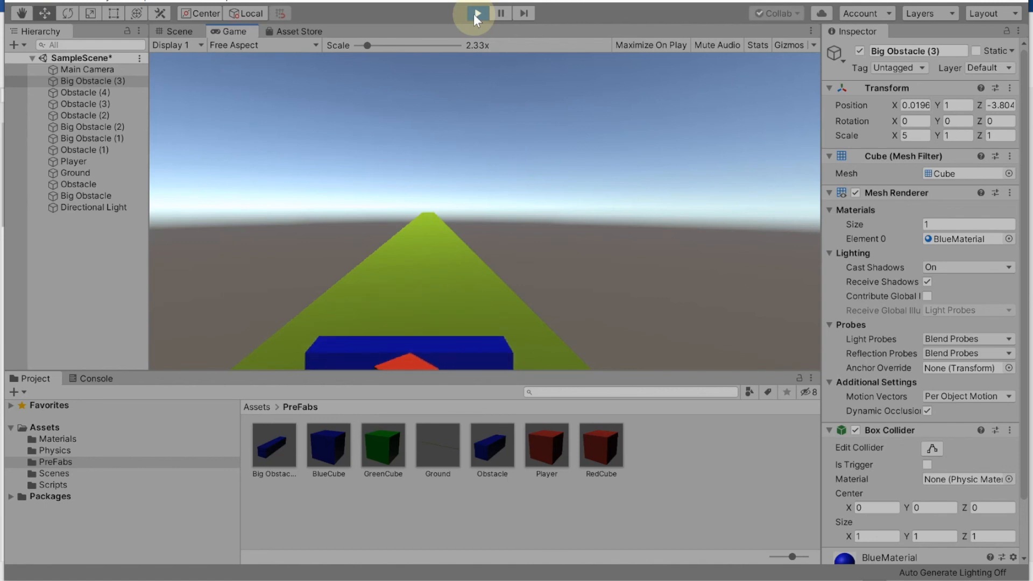
key("d")
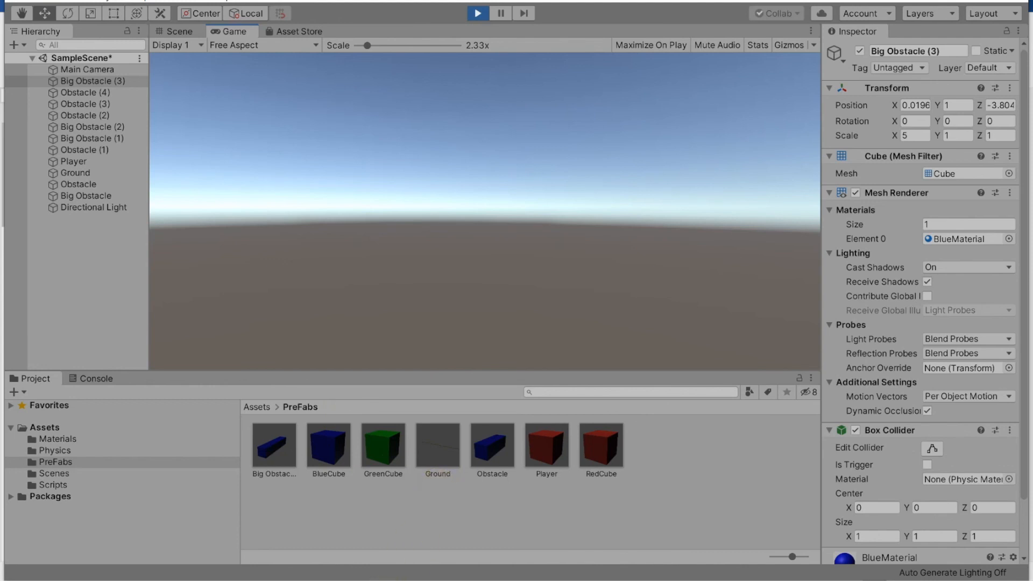
left_click(335, 580)
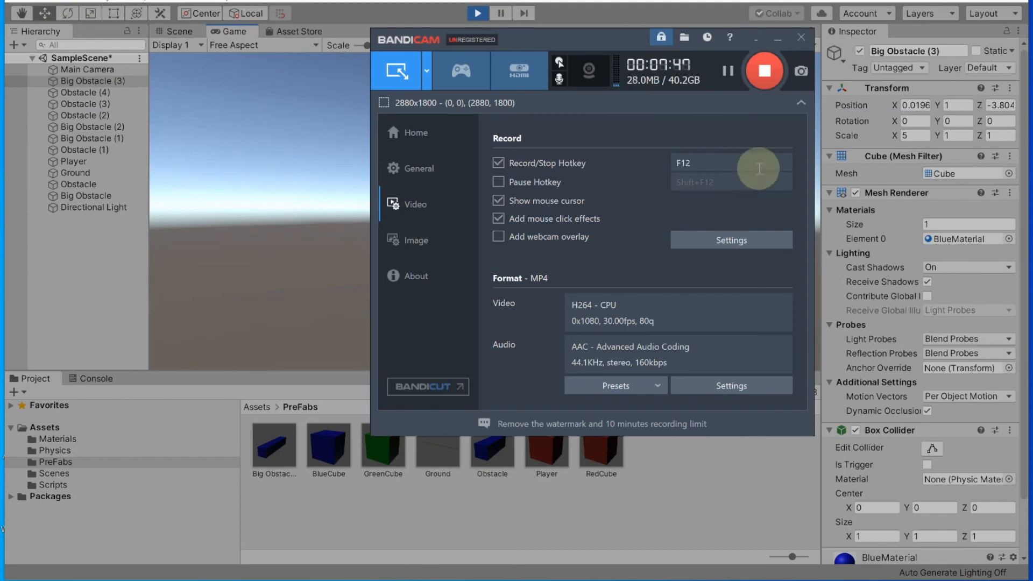
left_click(617, 508)
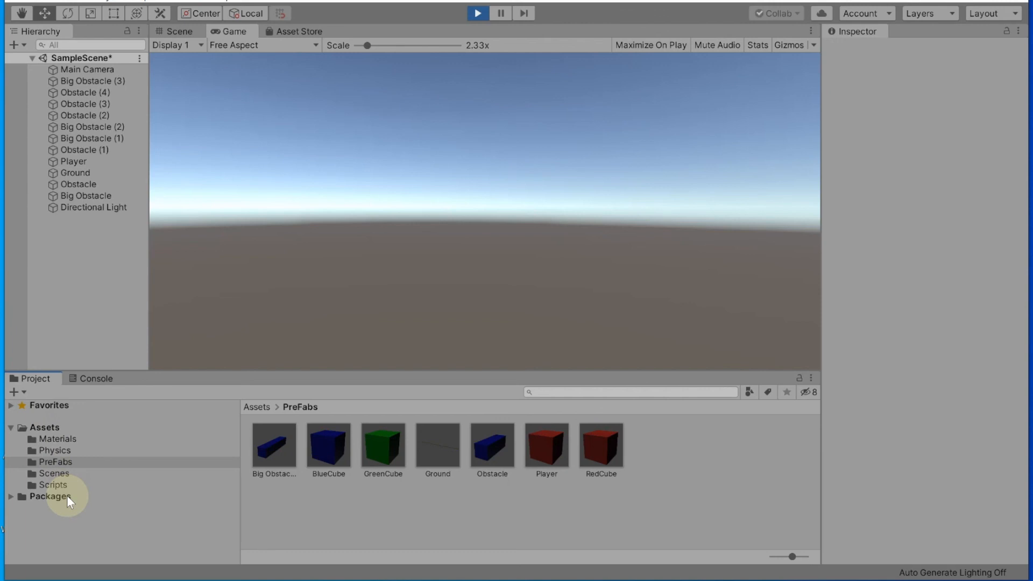
Stop the running game and return to editing the scene.
left_click(478, 13)
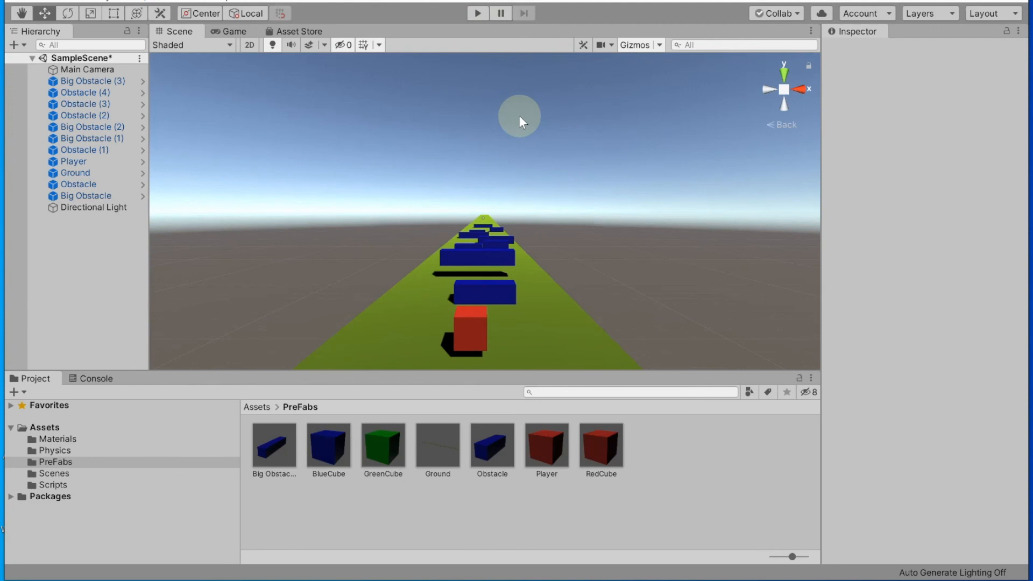